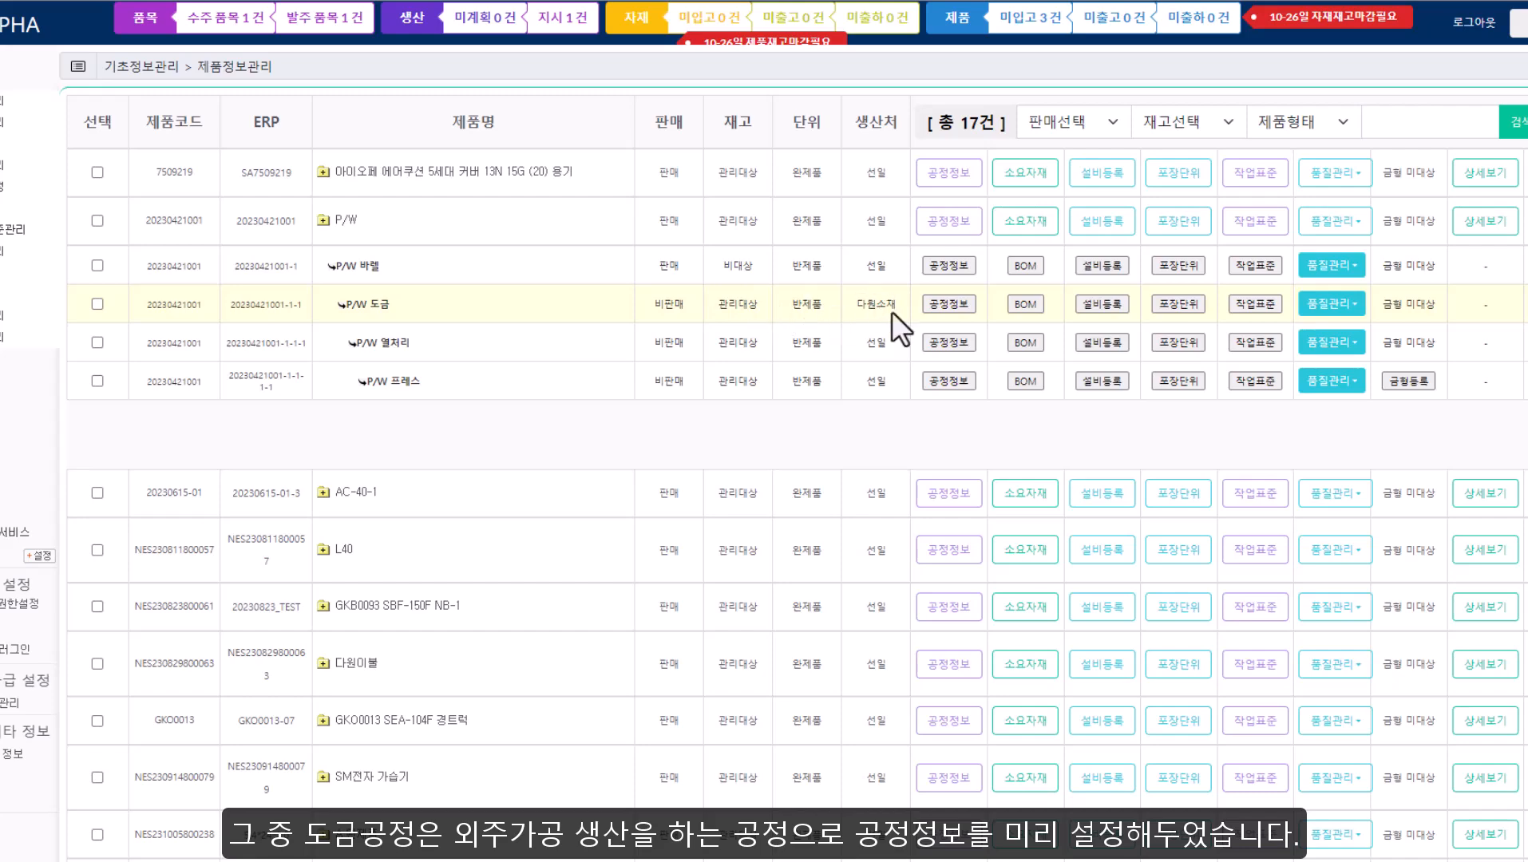
# Step: View the process information of the P/W 도금 semi-finished product and open a new order registration in 수주관리
pyautogui.click(951, 311)
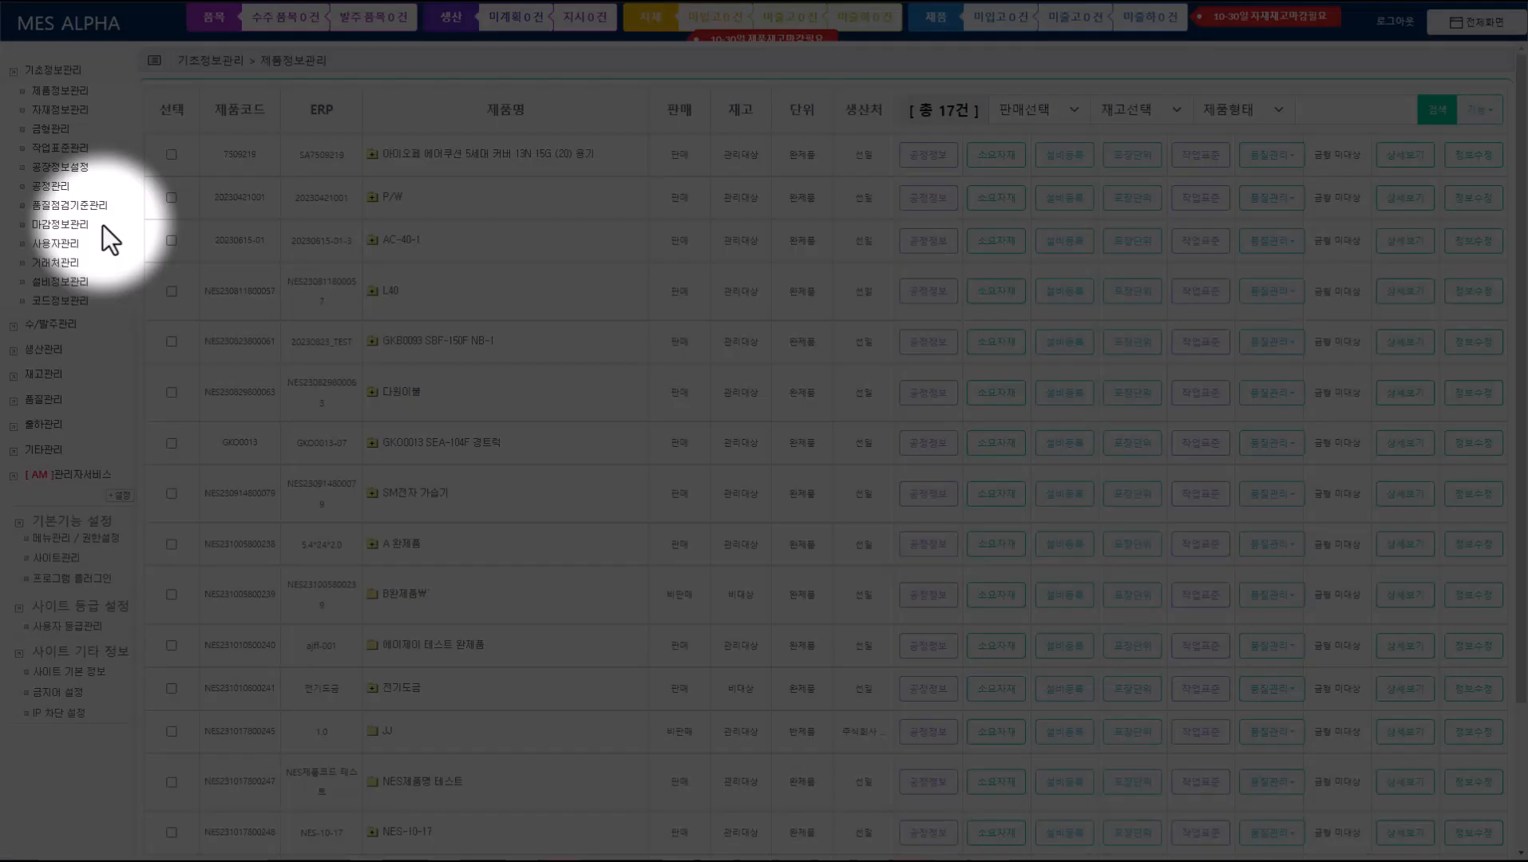
pyautogui.click(68, 329)
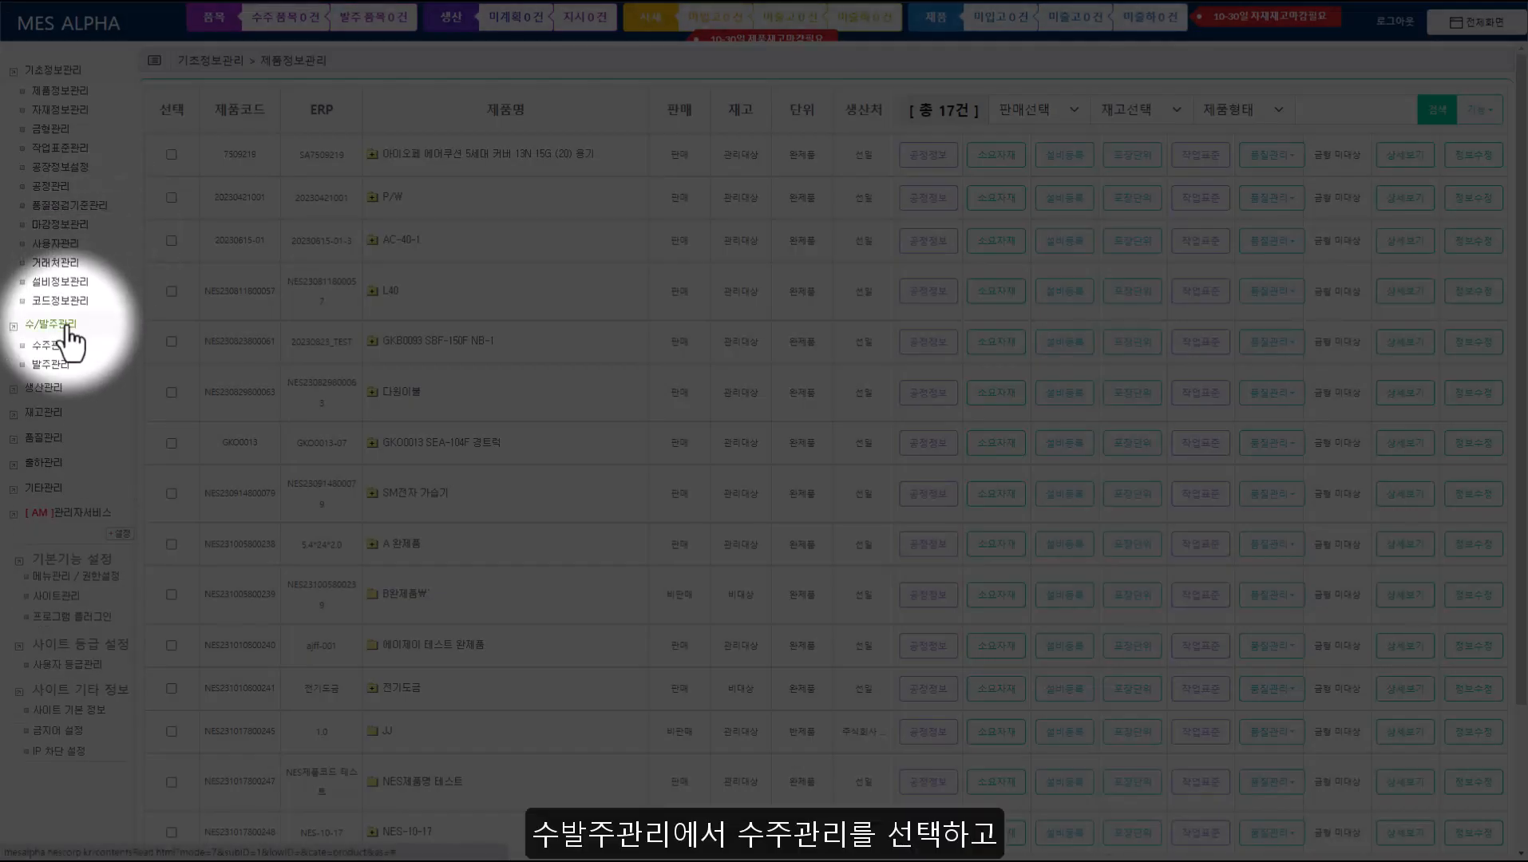
pyautogui.click(50, 345)
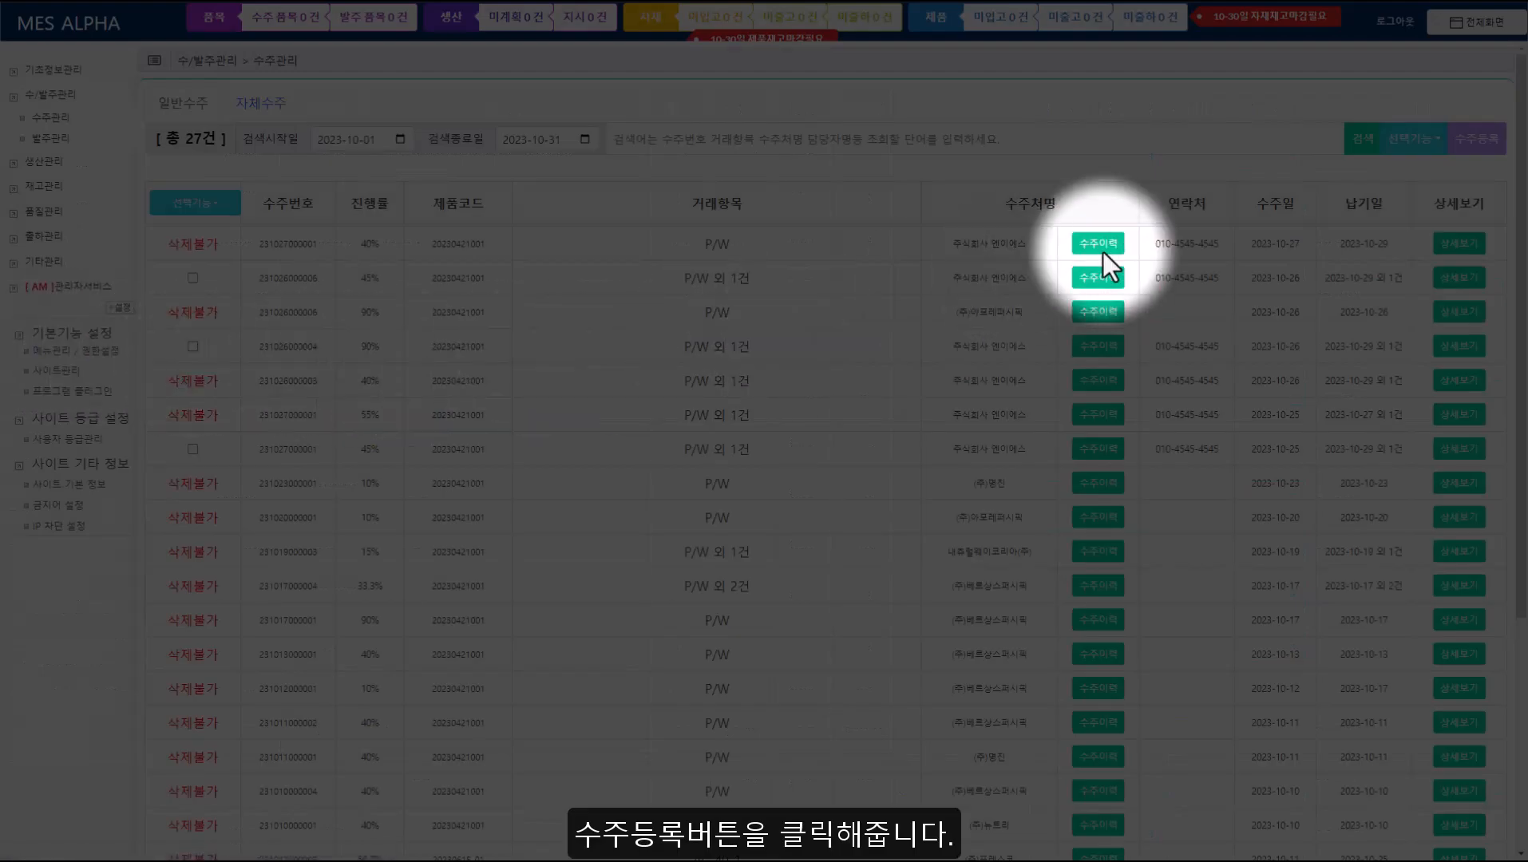
pyautogui.click(1487, 142)
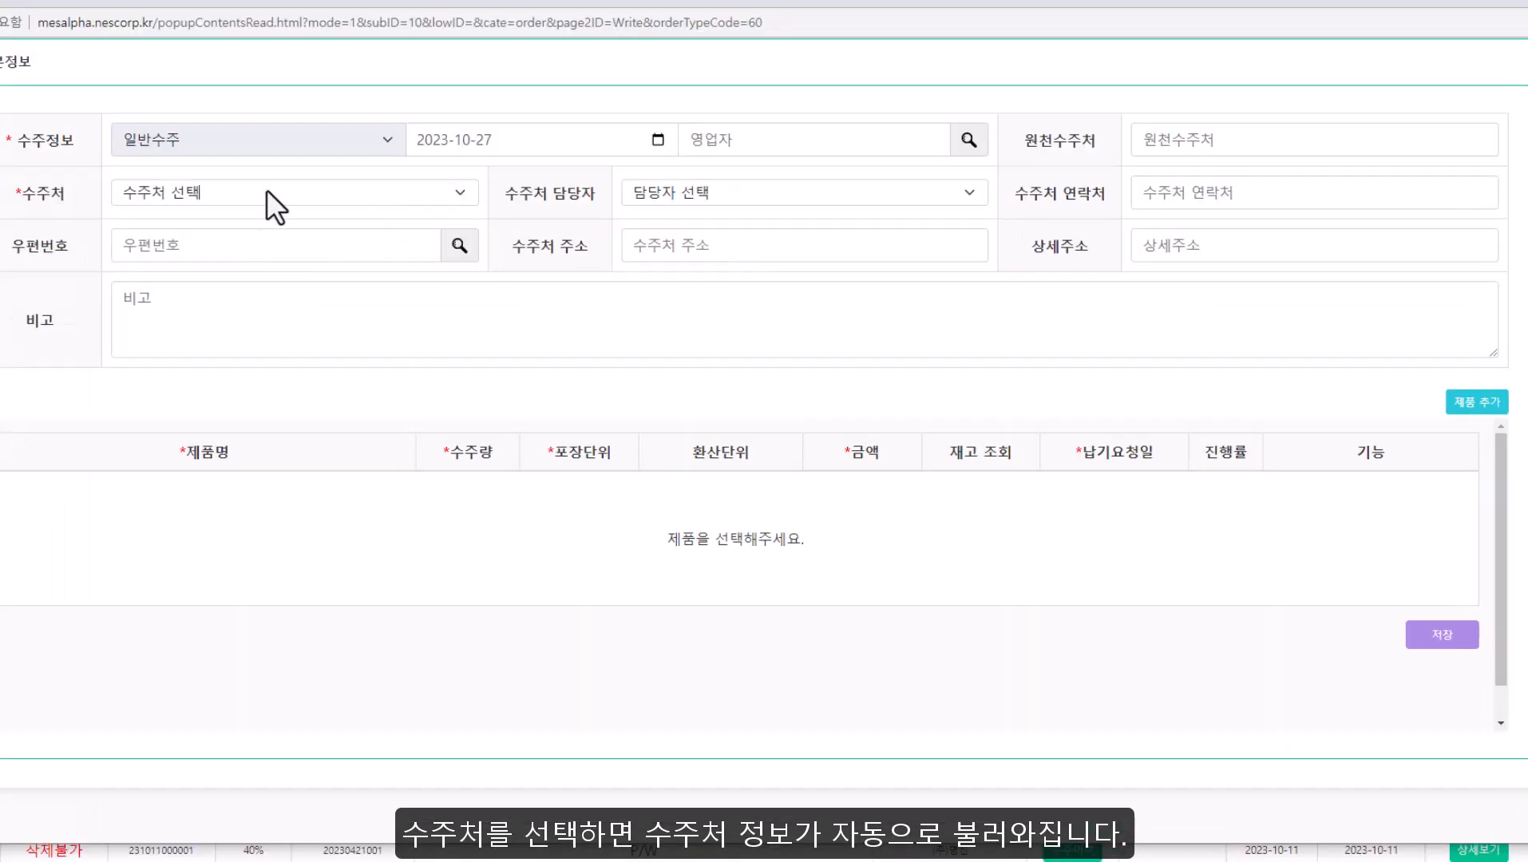
# Step: Select 주식회사 엔이에스 as the order's customer and activate the order date for editing
pyautogui.click(266, 189)
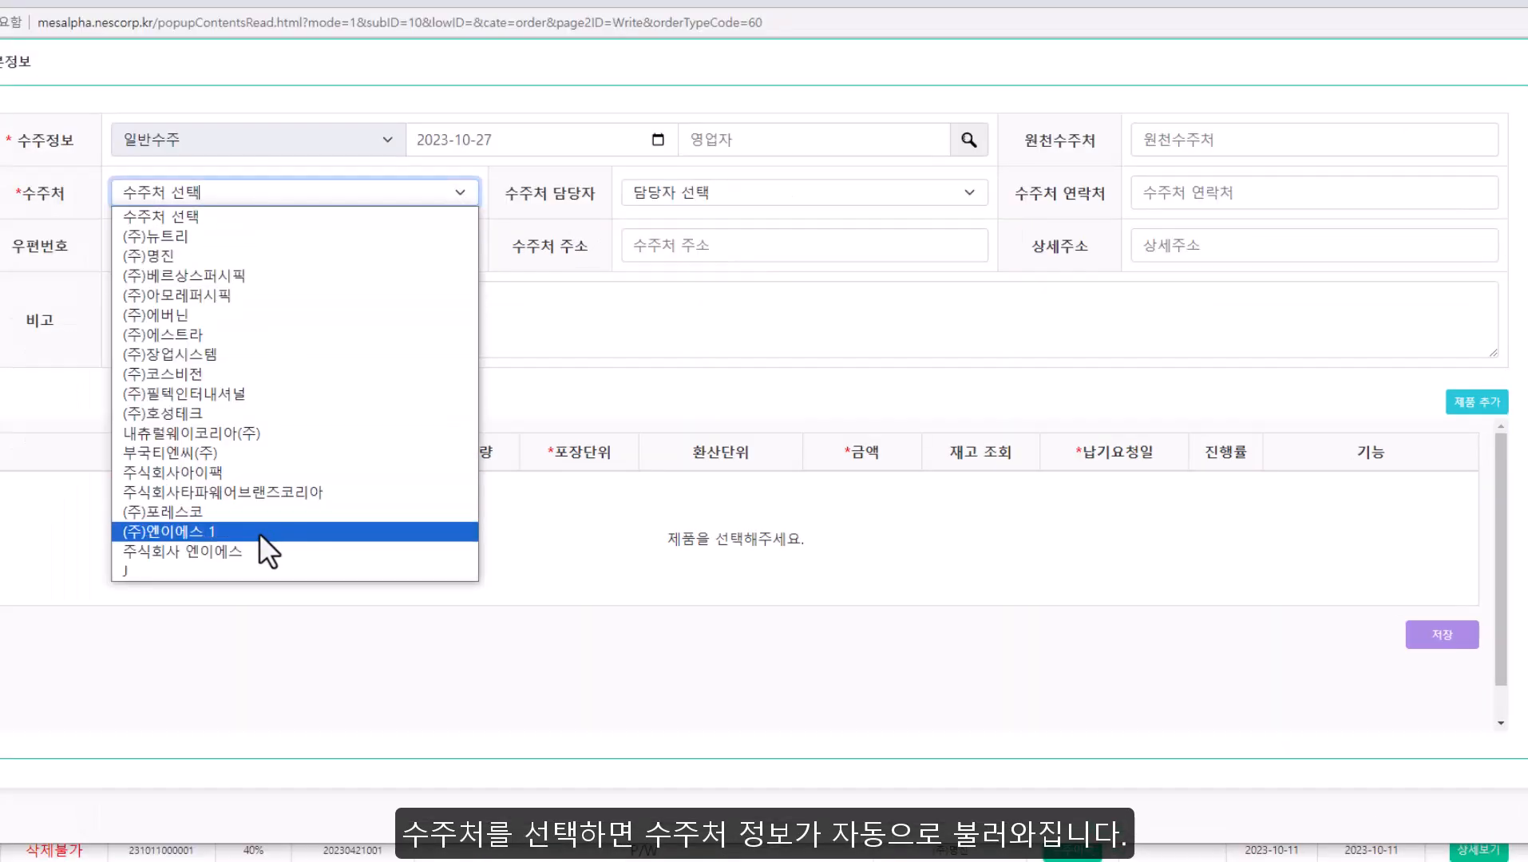
pyautogui.click(243, 551)
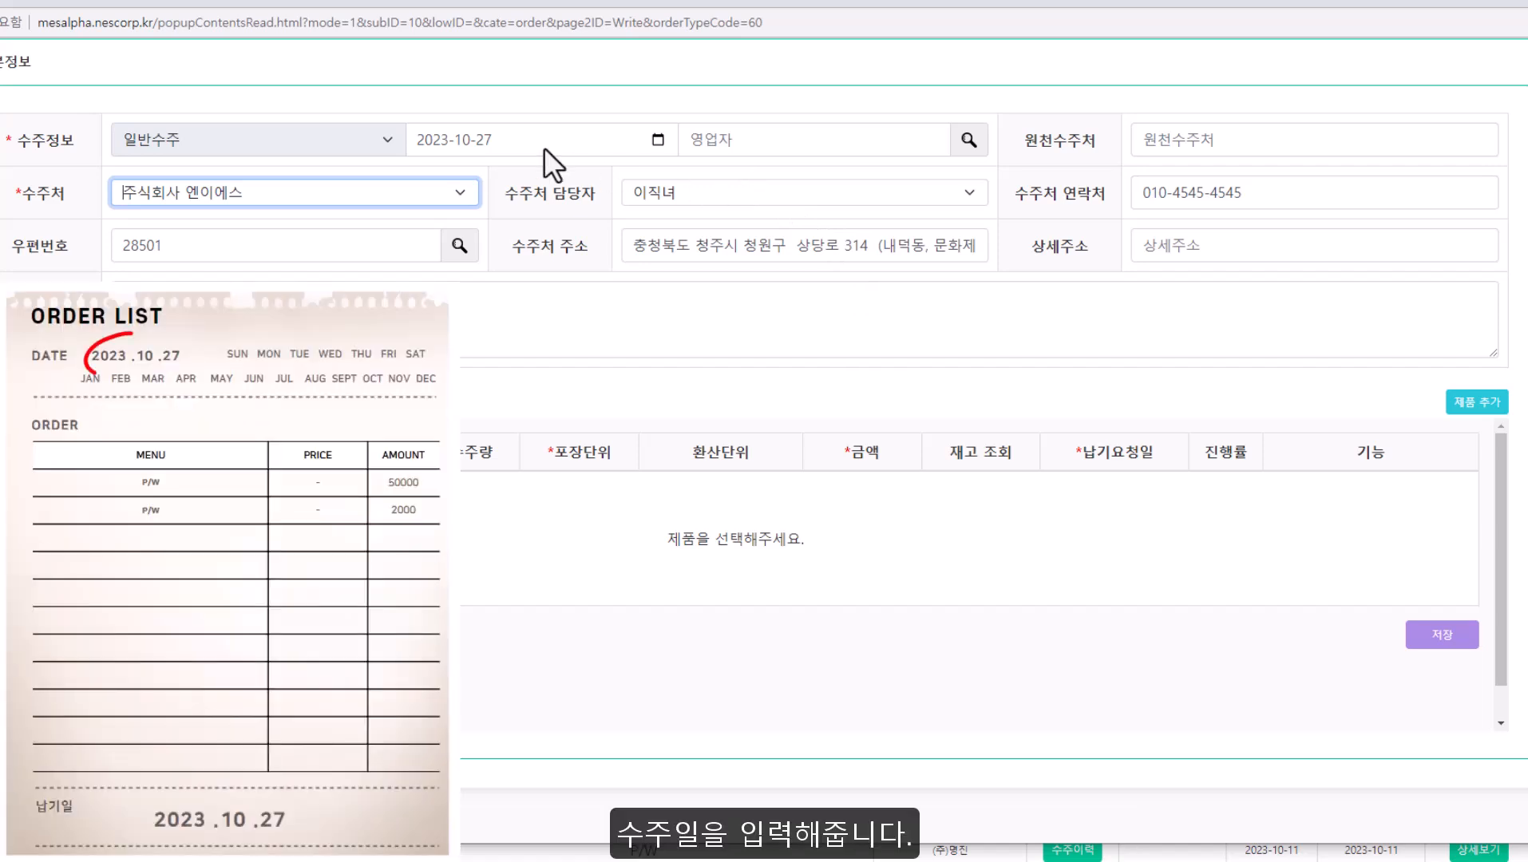
pyautogui.click(486, 141)
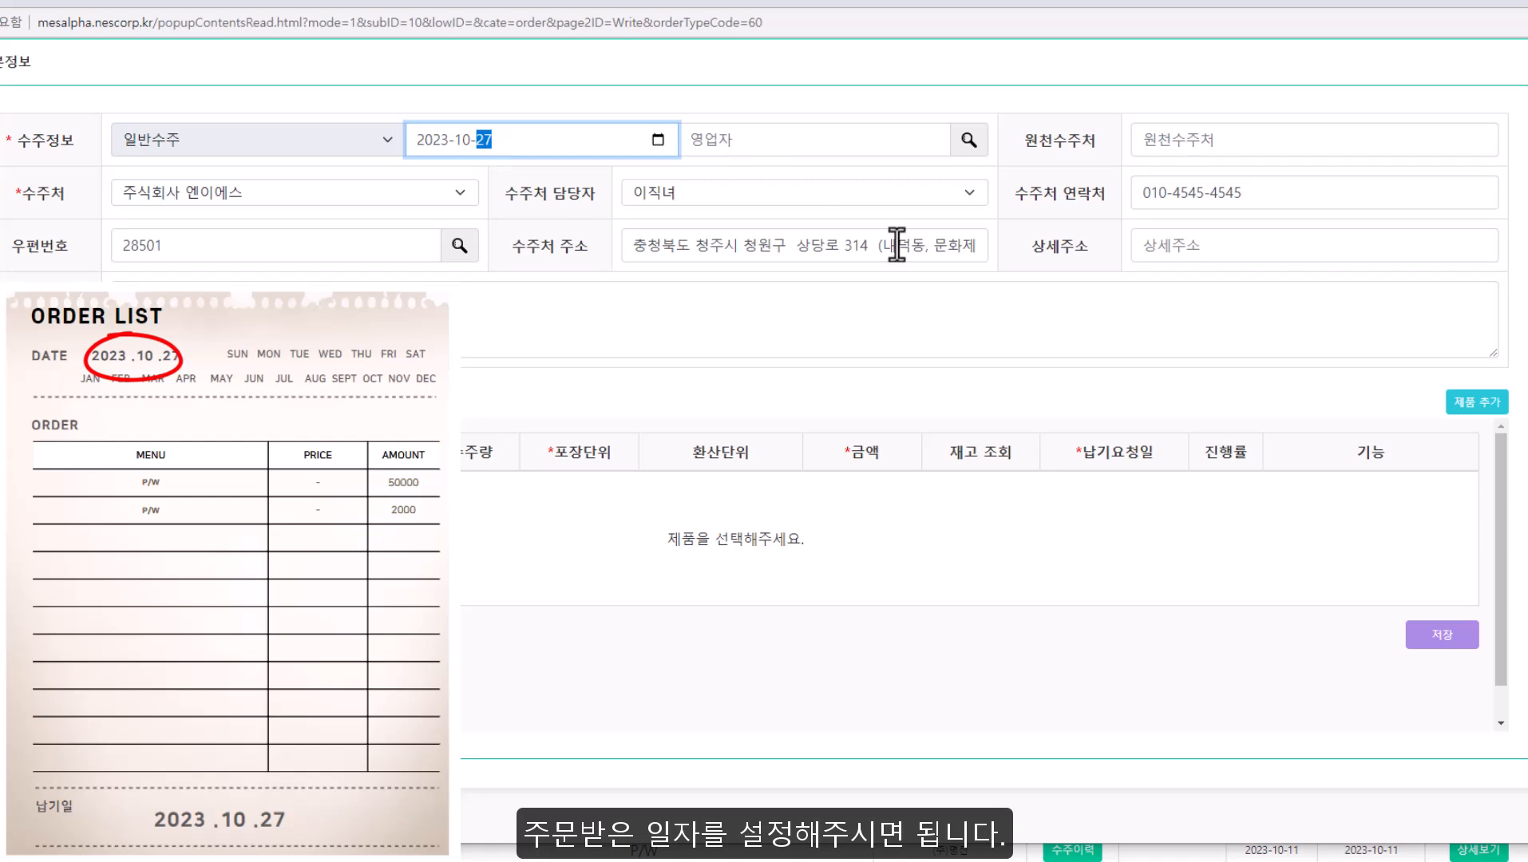
# Step: Add the finished product P/W to the order as two separate product lines
pyautogui.click(1478, 403)
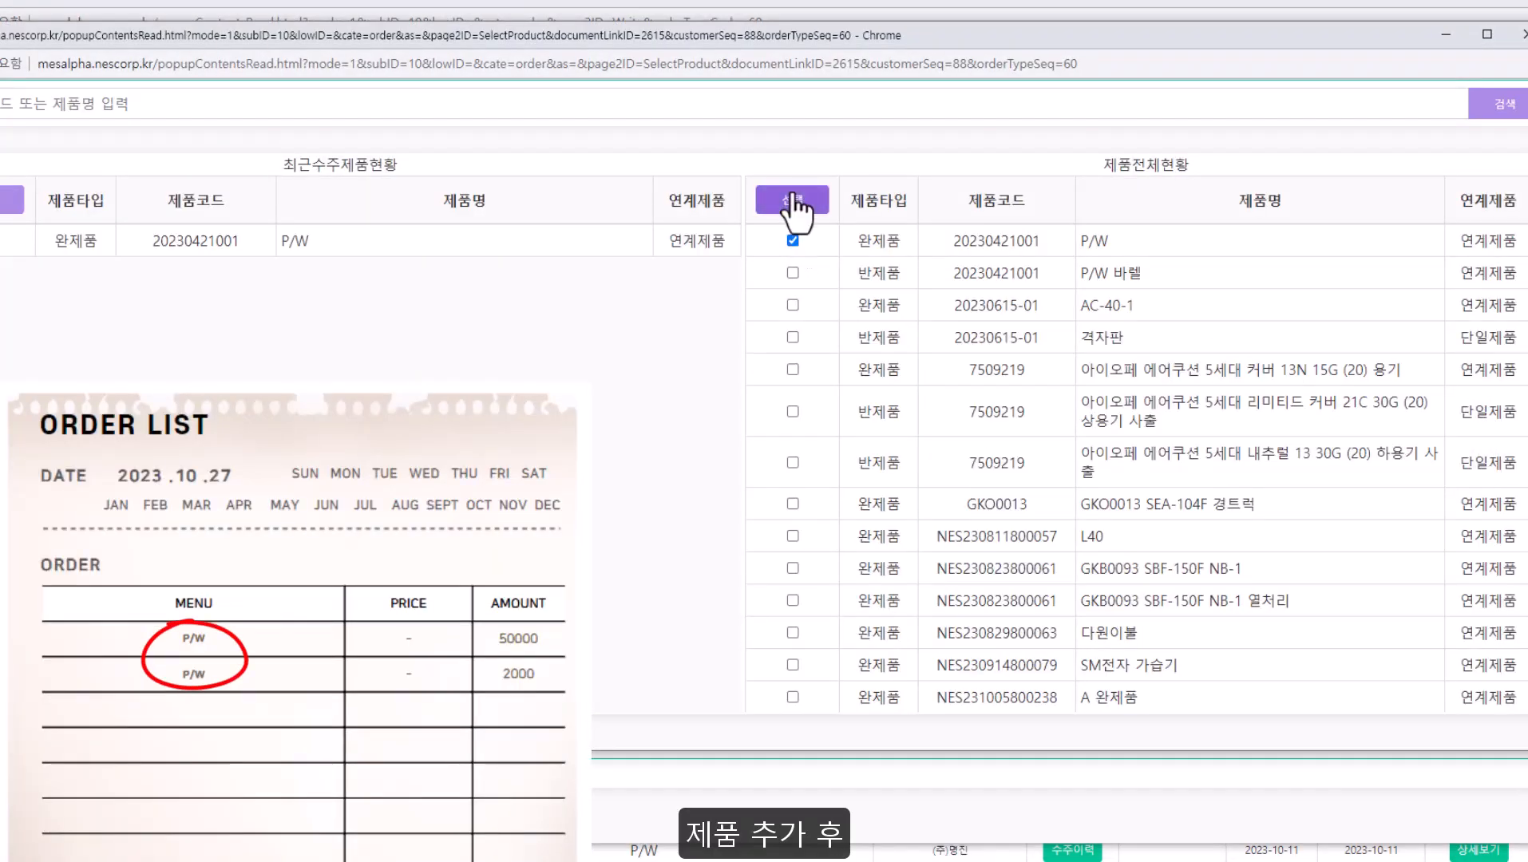
pyautogui.click(792, 200)
pyautogui.click(1494, 396)
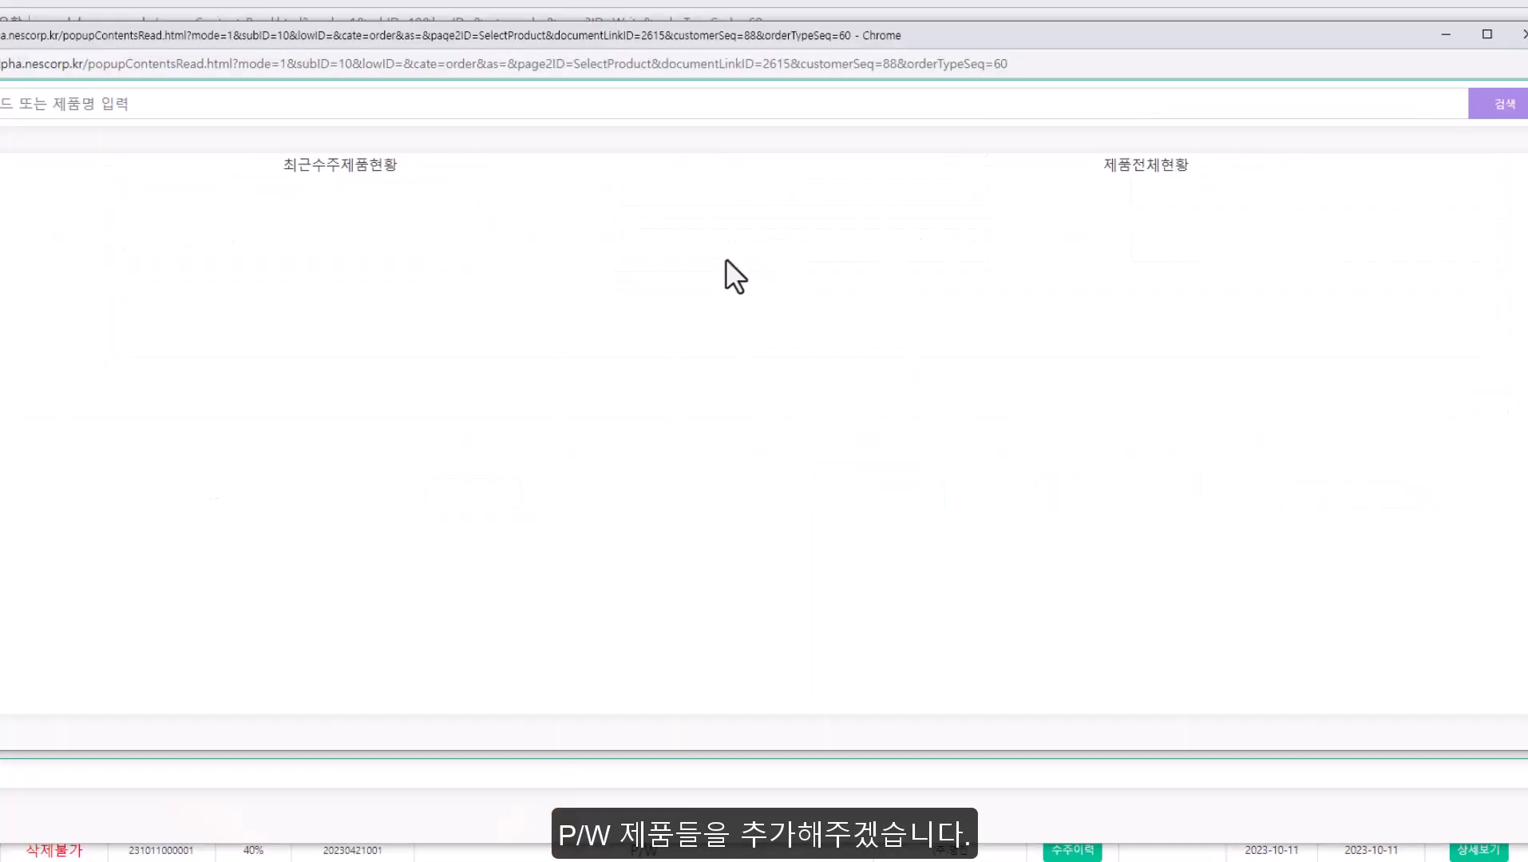
pyautogui.click(792, 199)
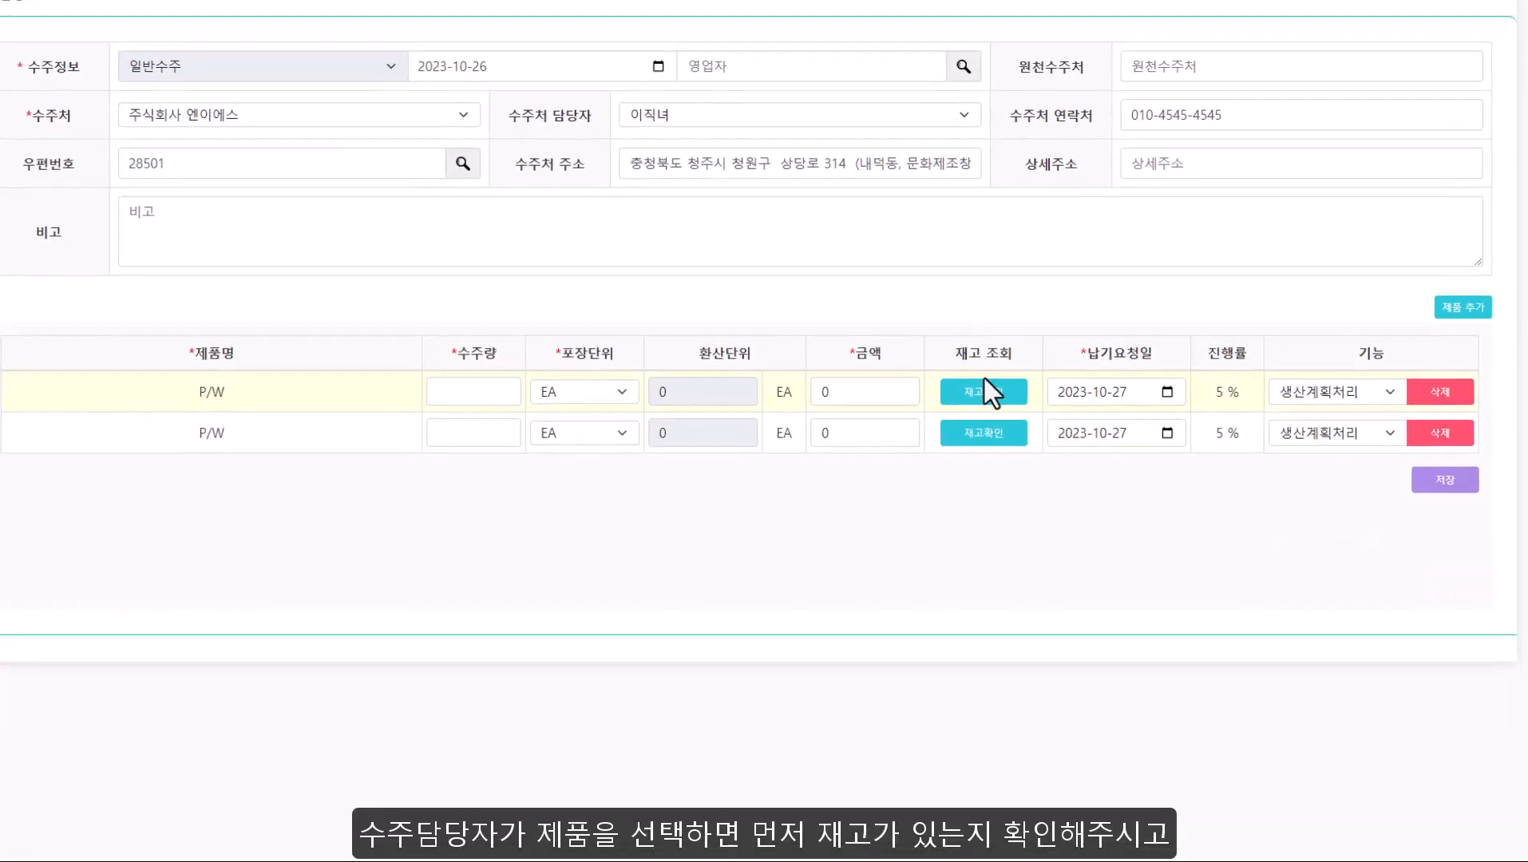
# Step: Set the first P/W line to 재고출하처리 and the second P/W line to 생산계획처리
pyautogui.click(1287, 382)
pyautogui.click(1291, 417)
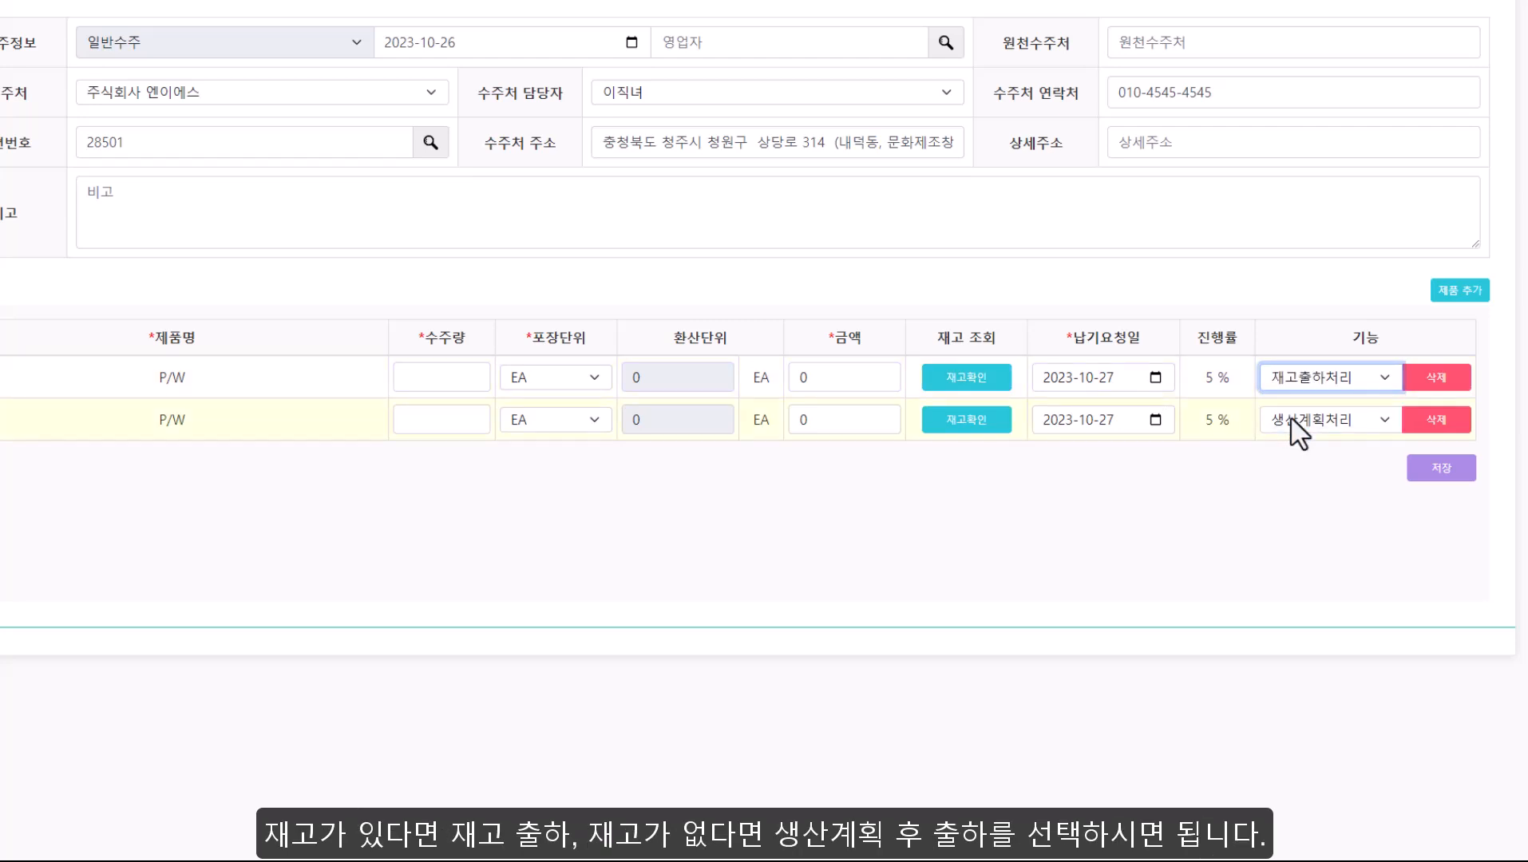
pyautogui.click(1290, 417)
pyautogui.click(1294, 443)
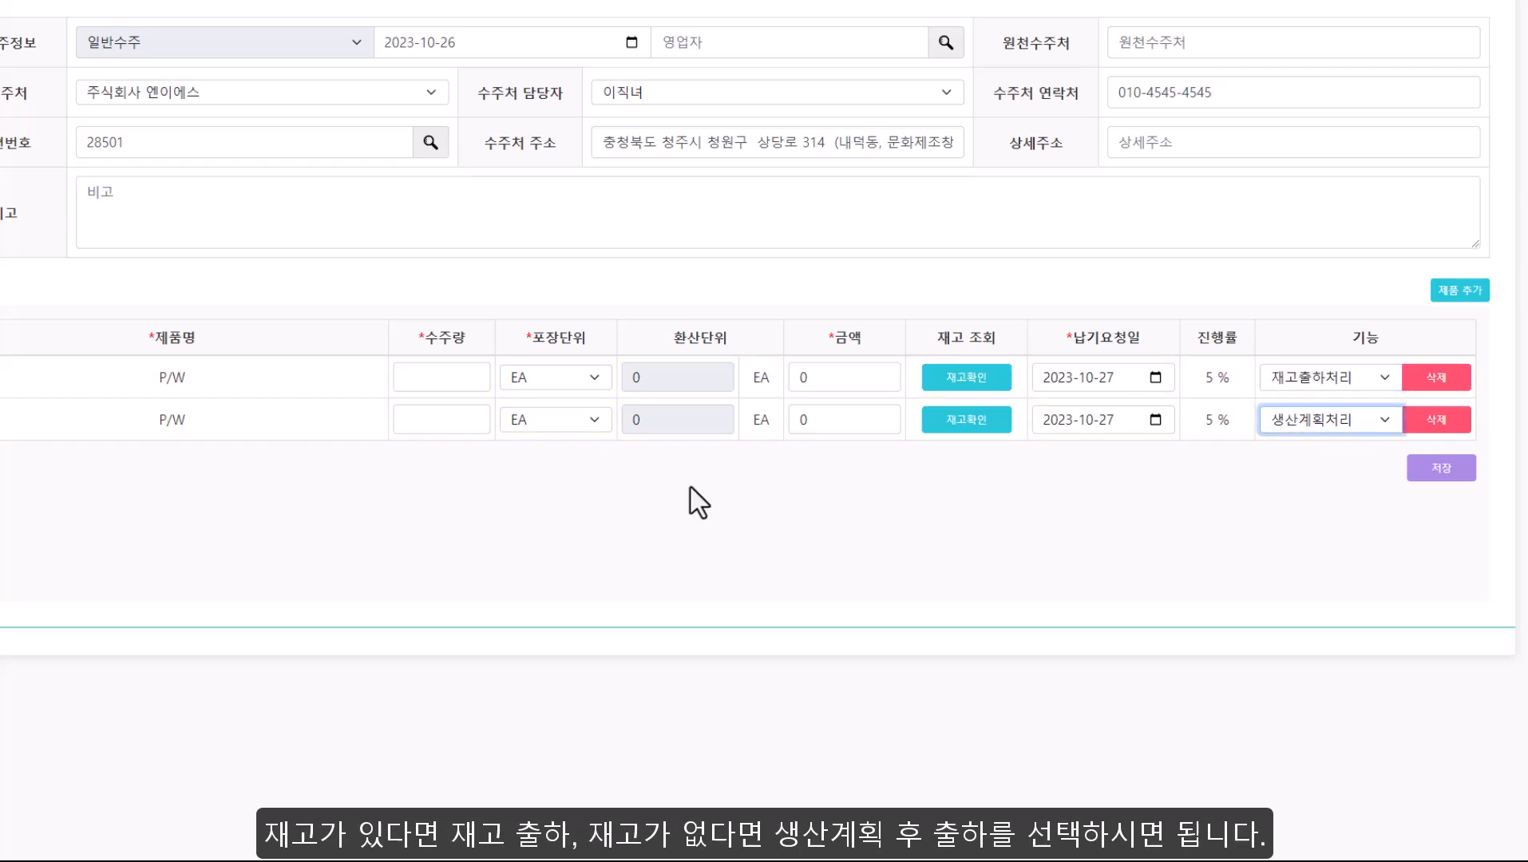
# Step: Enter an order quantity of 2000 for the first P/W line and 50000 for the second
pyautogui.click(422, 375)
pyautogui.write('20')
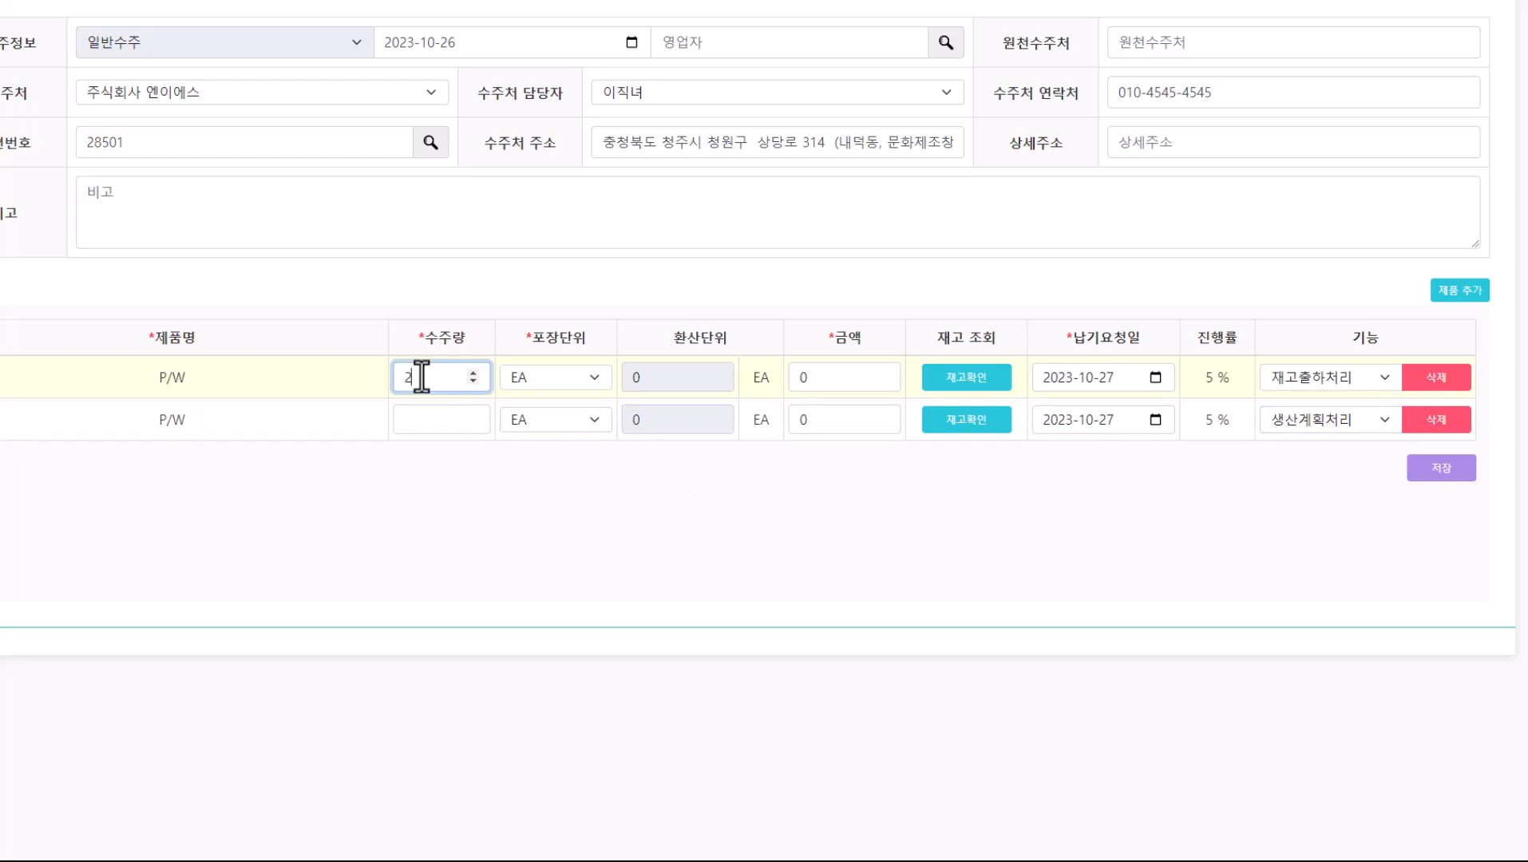
pyautogui.write('00')
pyautogui.click(440, 420)
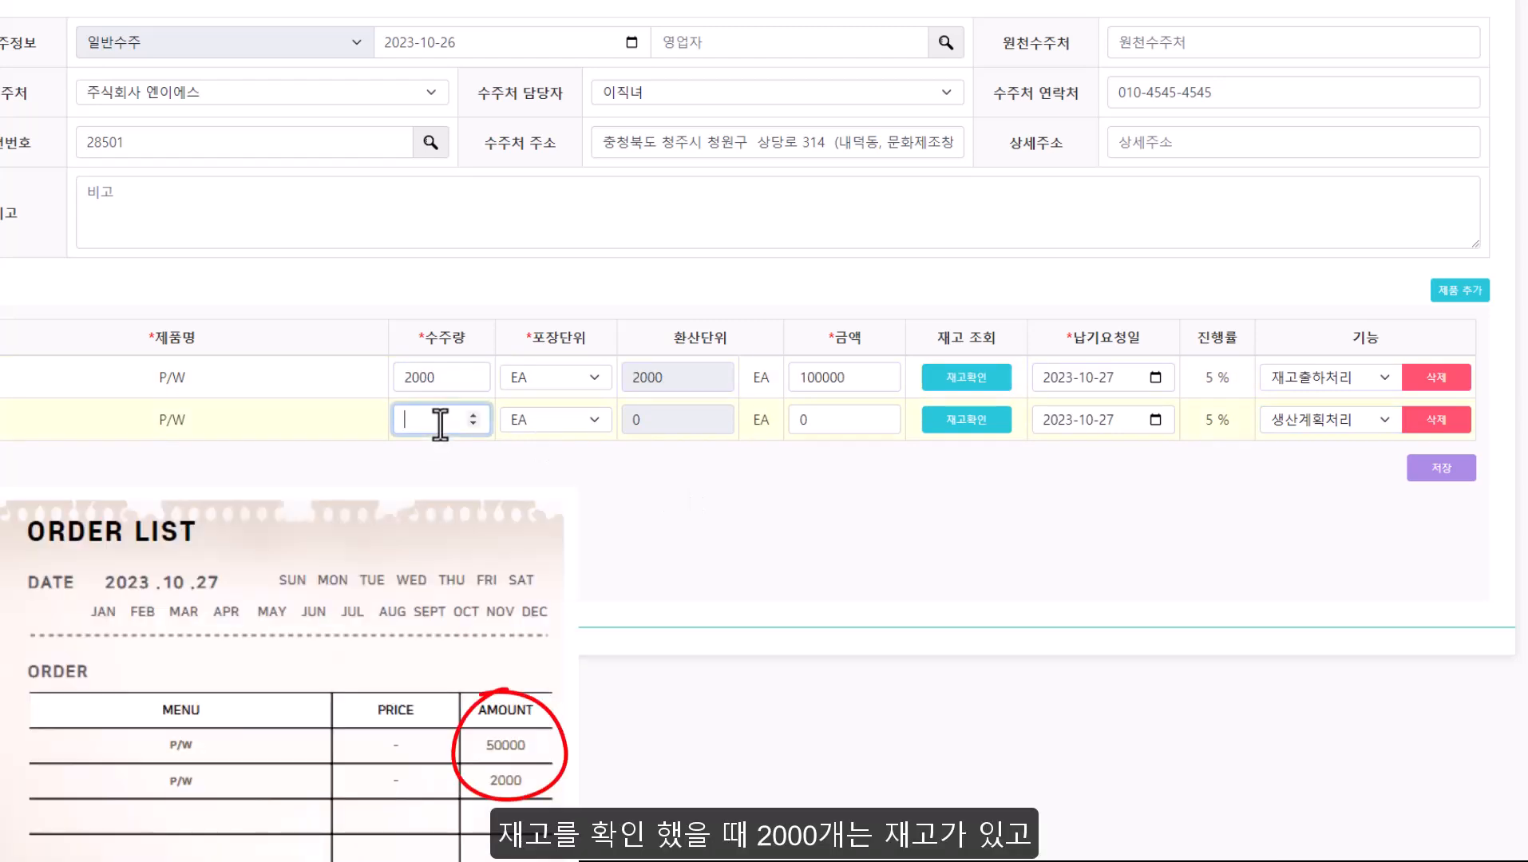
pyautogui.write('50000')
pyautogui.click(903, 619)
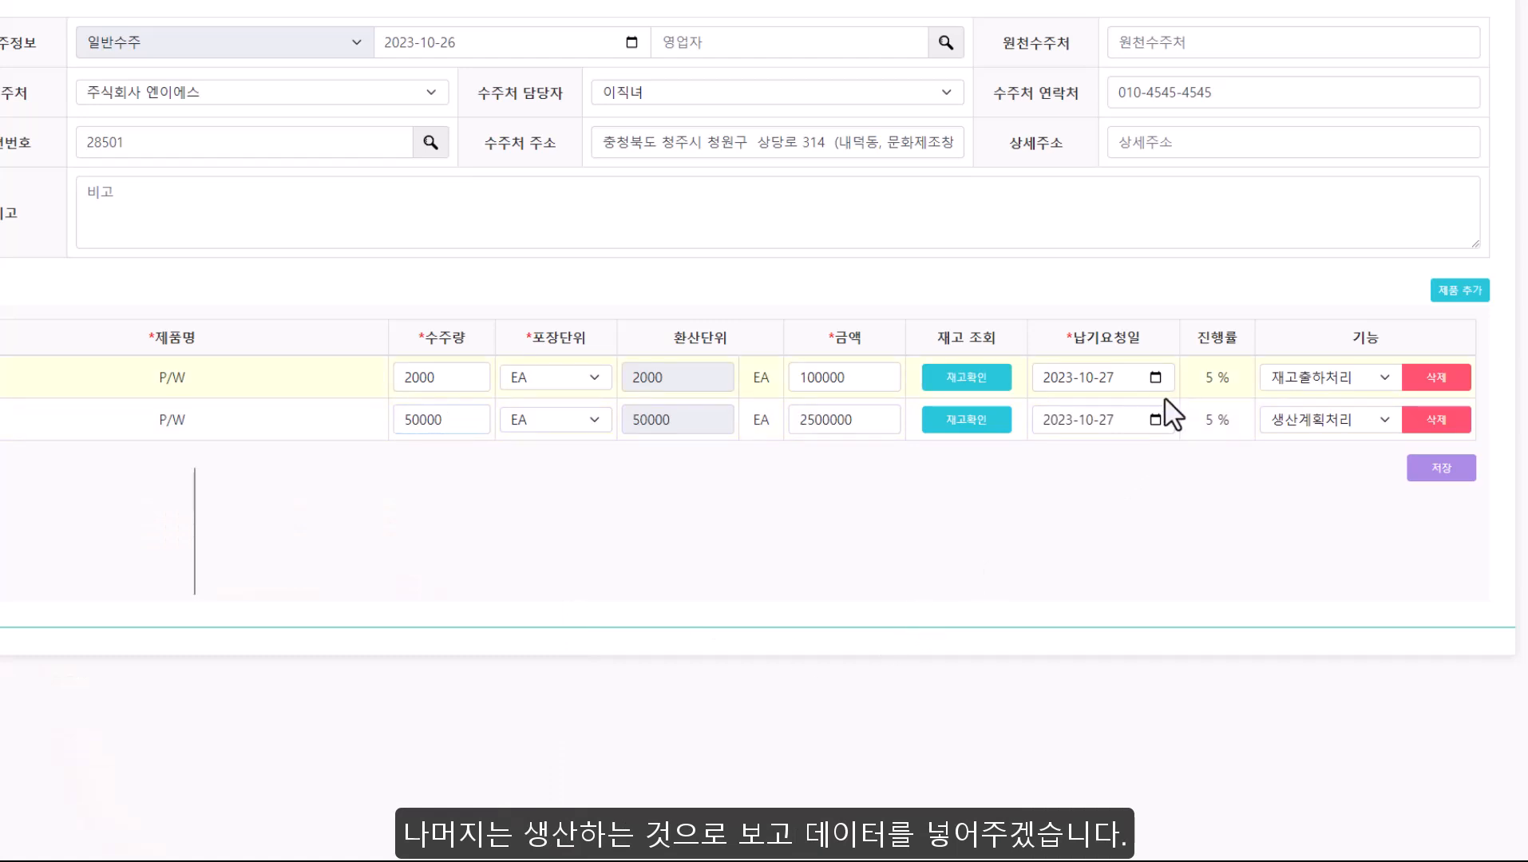
# Step: Set the requested delivery date of the second P/W line to 2023-10-27 and save the order
pyautogui.click(1157, 422)
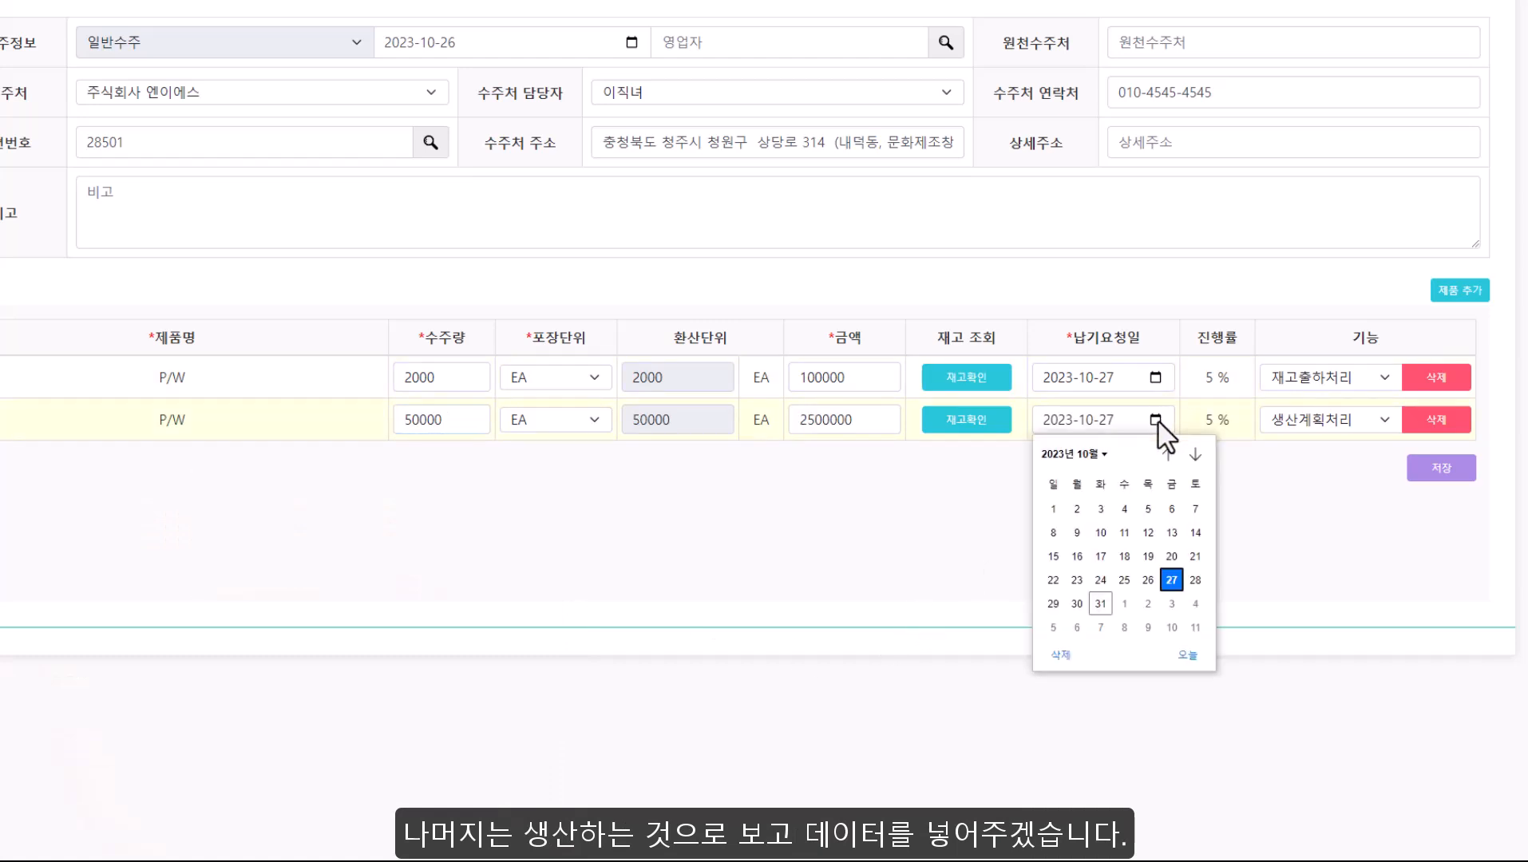
pyautogui.click(1174, 587)
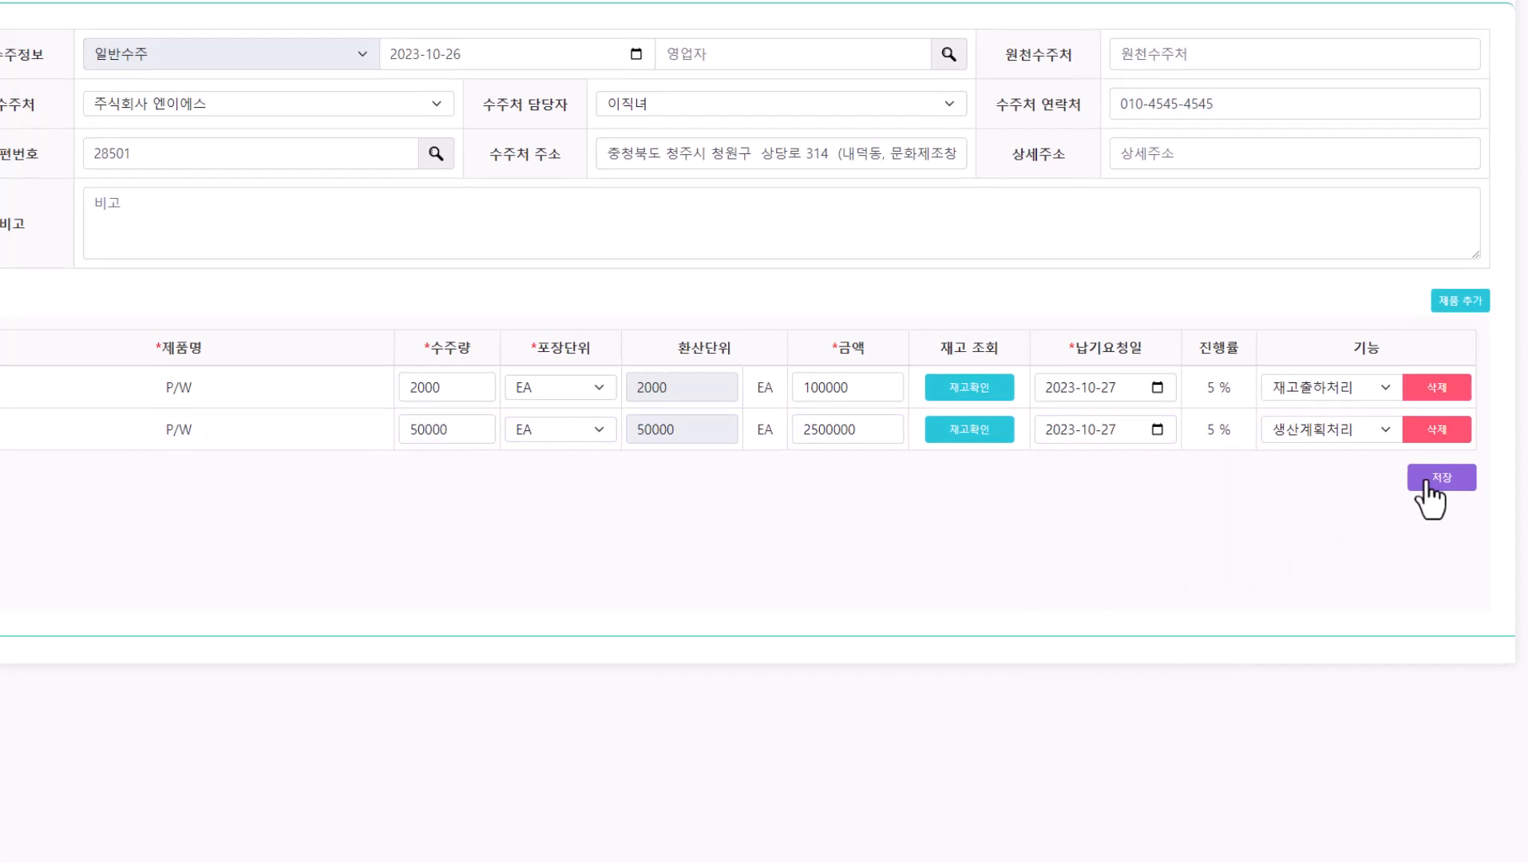
pyautogui.click(1429, 479)
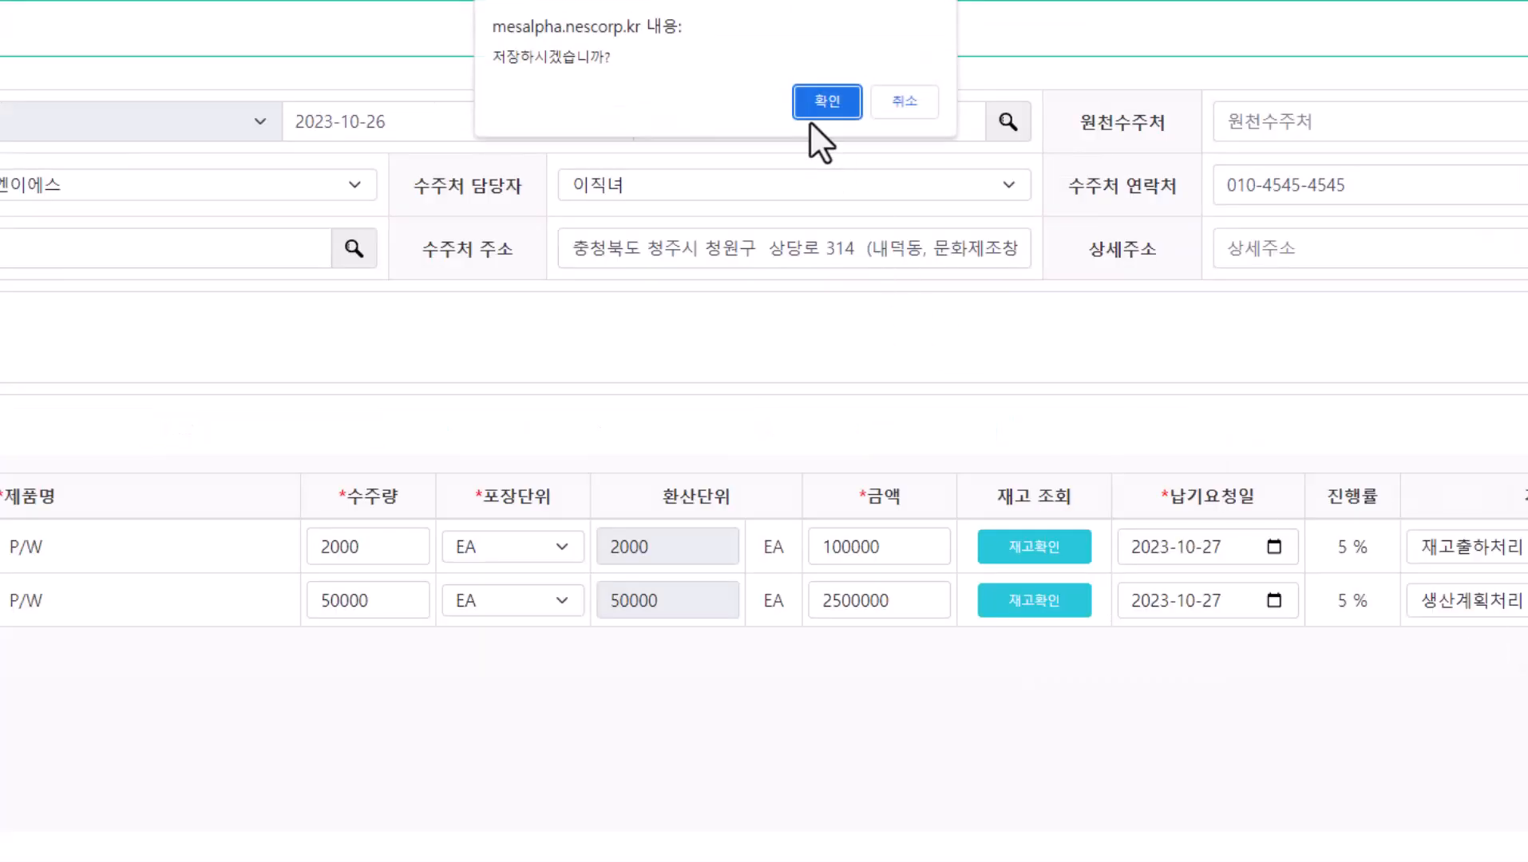
pyautogui.click(805, 47)
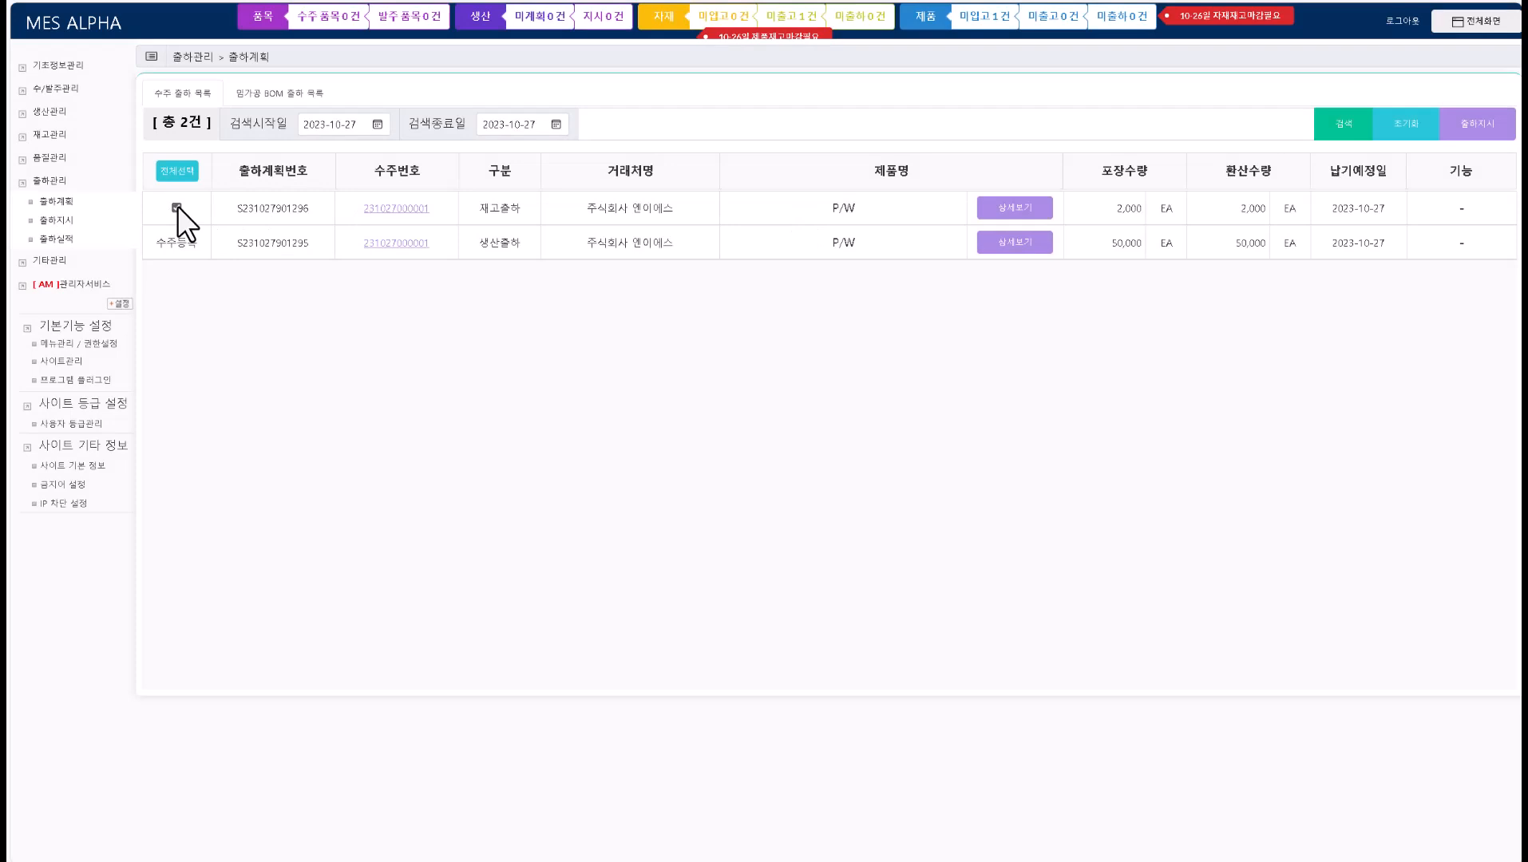
# Step: Create and save a shipping instruction for the 2,000 EA P/W stock shipment with vehicle number 가1234 and freight type 착불
pyautogui.click(1476, 126)
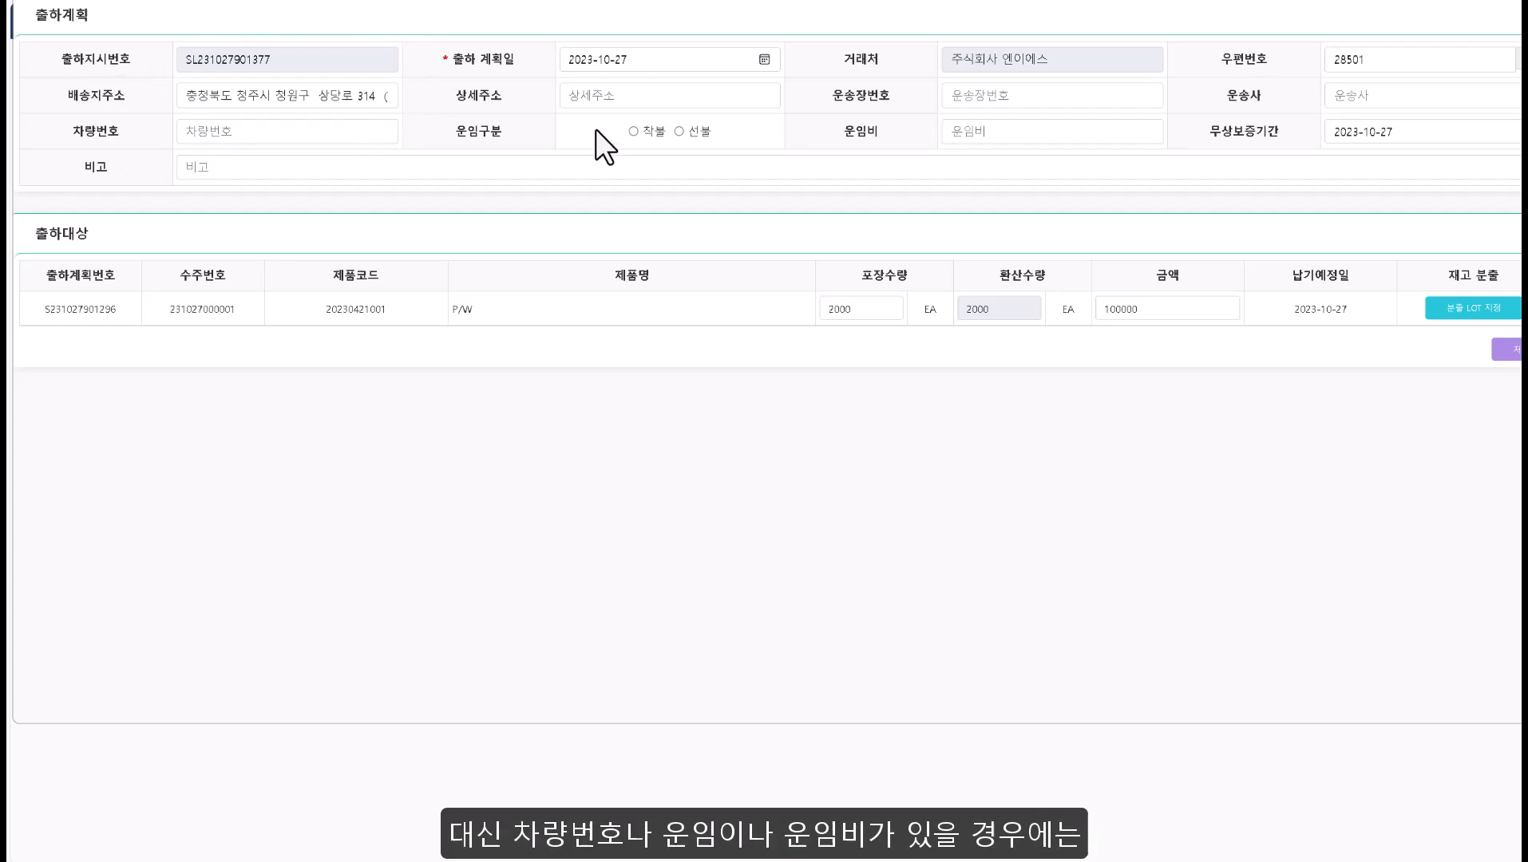
pyautogui.click(277, 135)
pyautogui.click(344, 191)
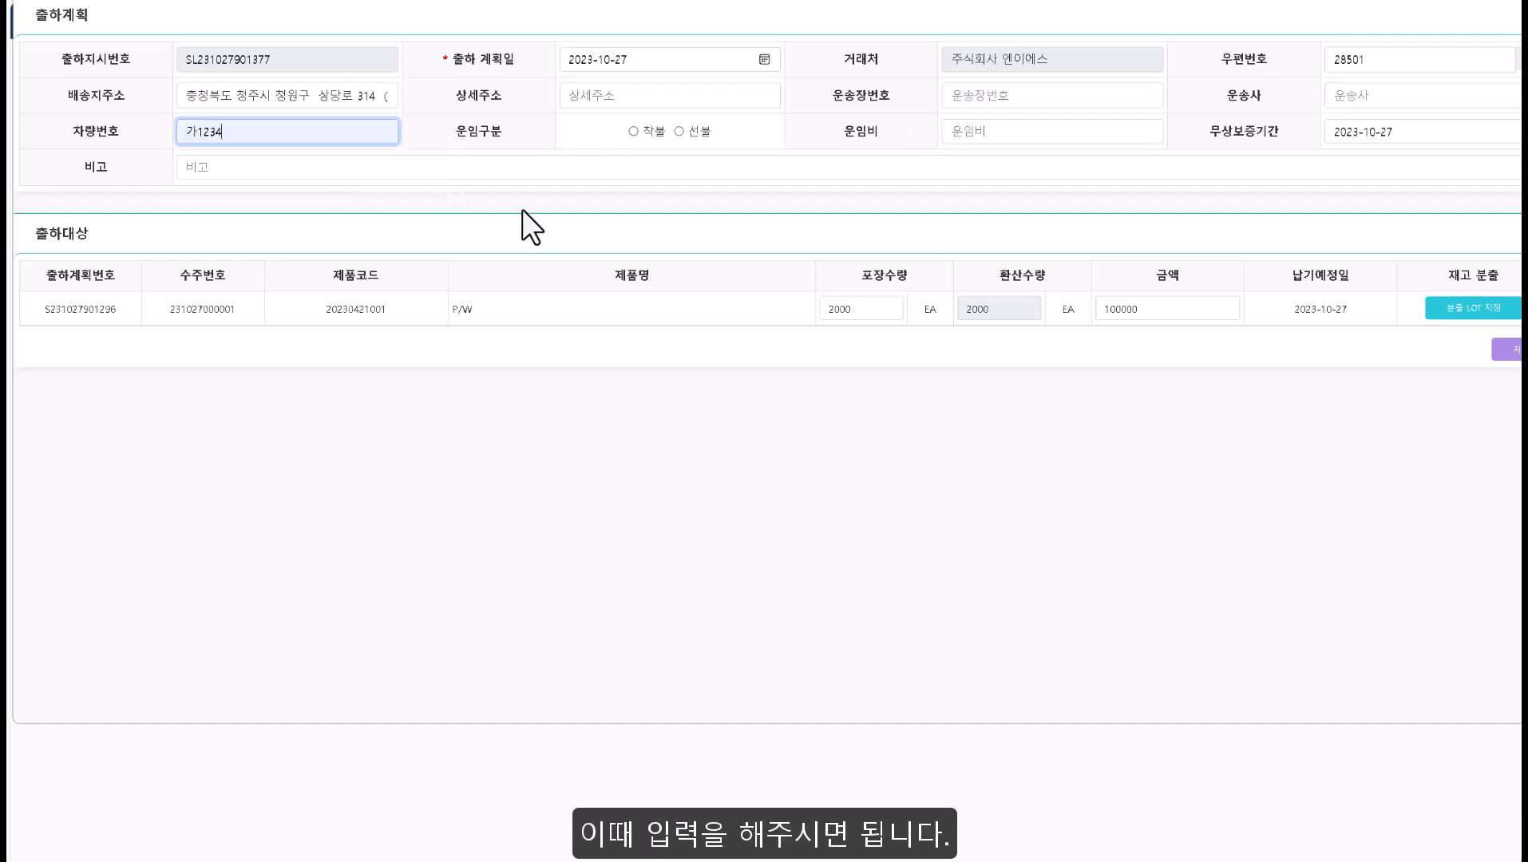
pyautogui.click(1509, 351)
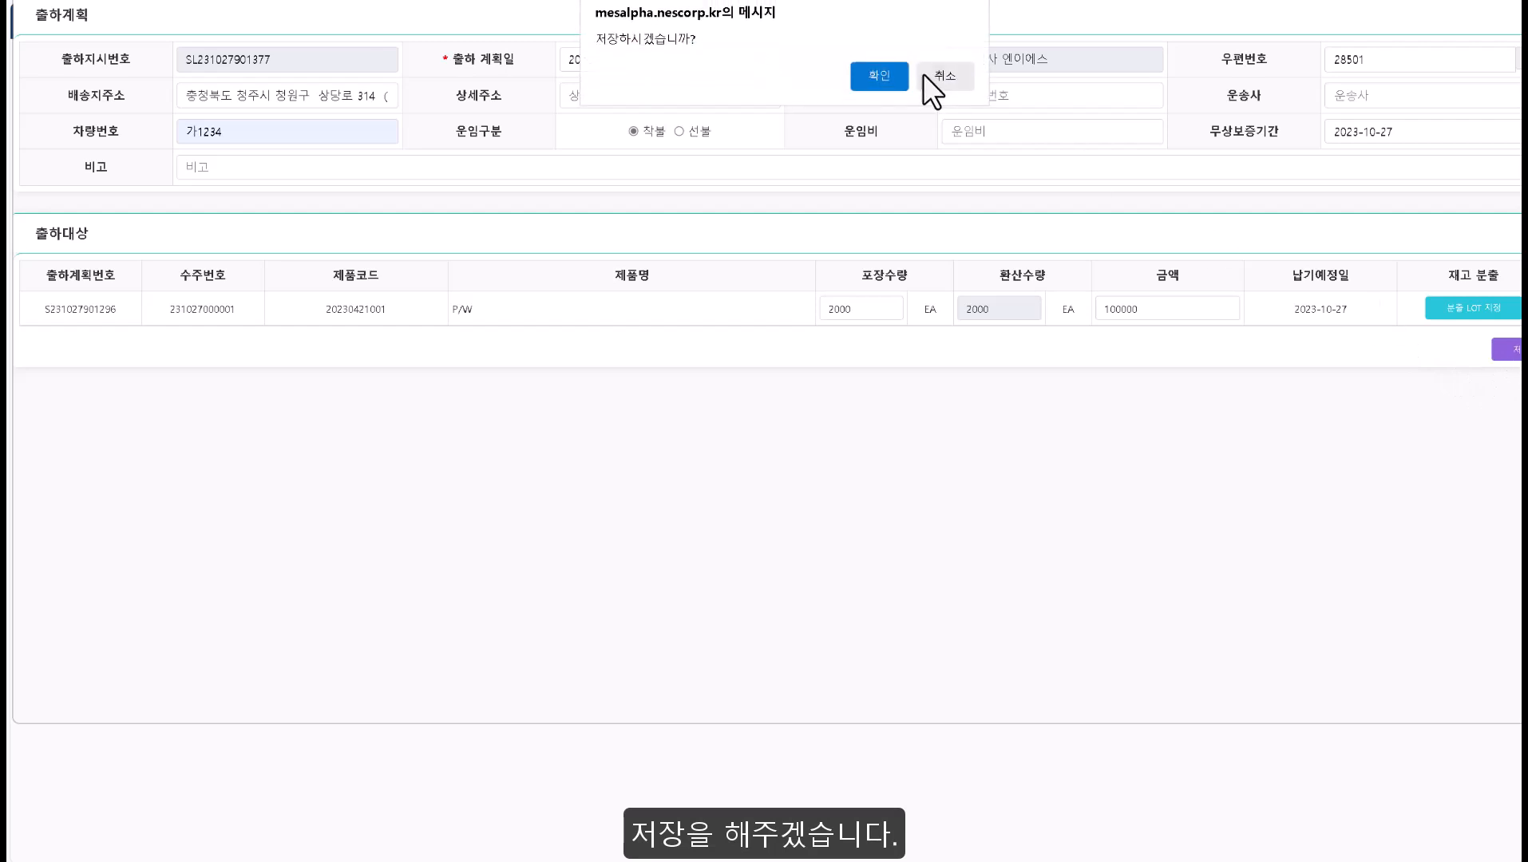
pyautogui.click(876, 68)
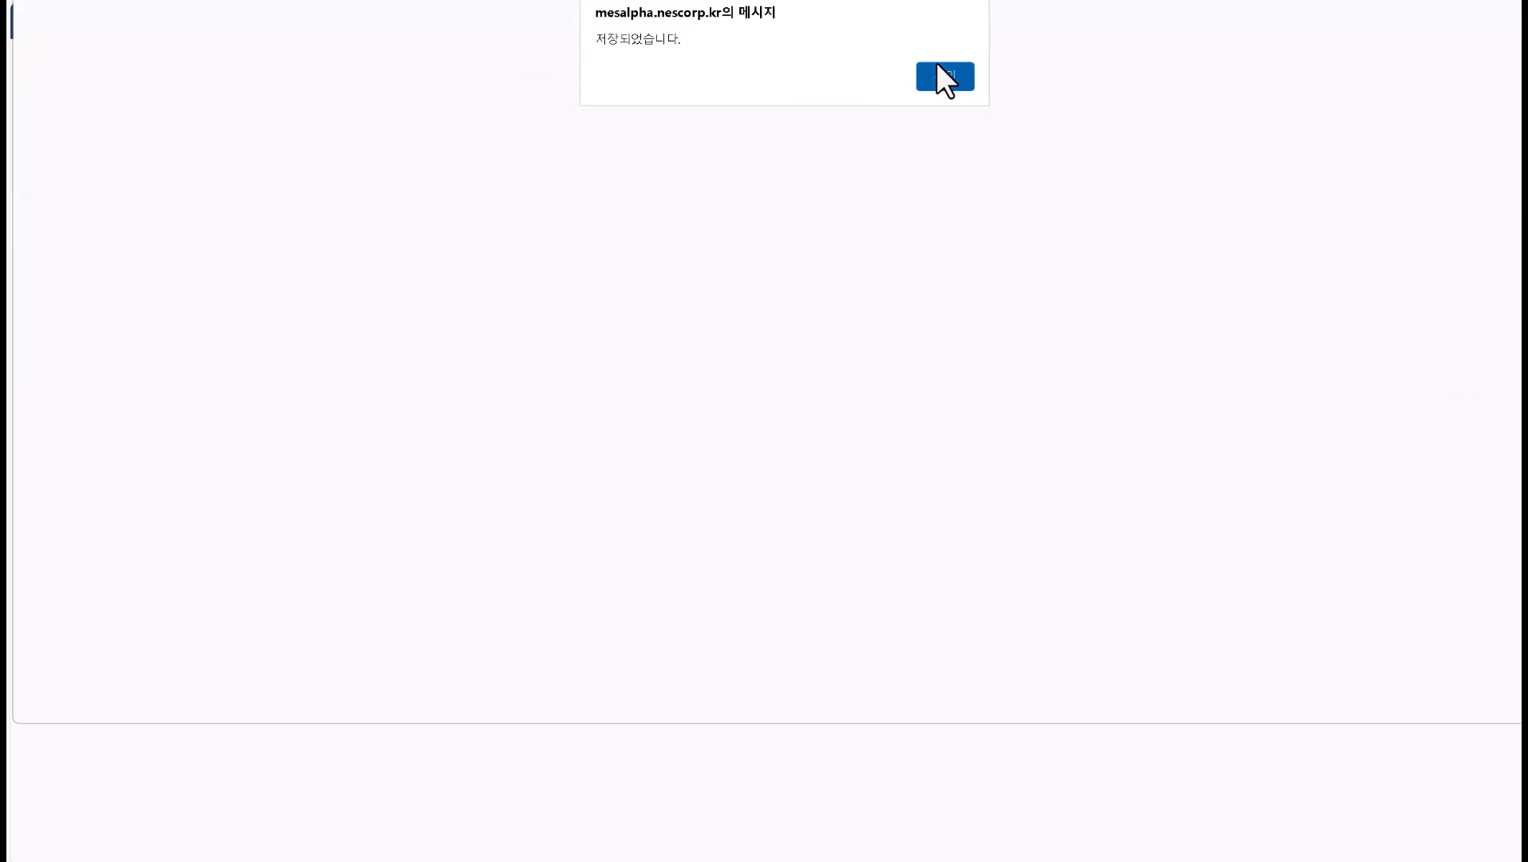
pyautogui.click(939, 72)
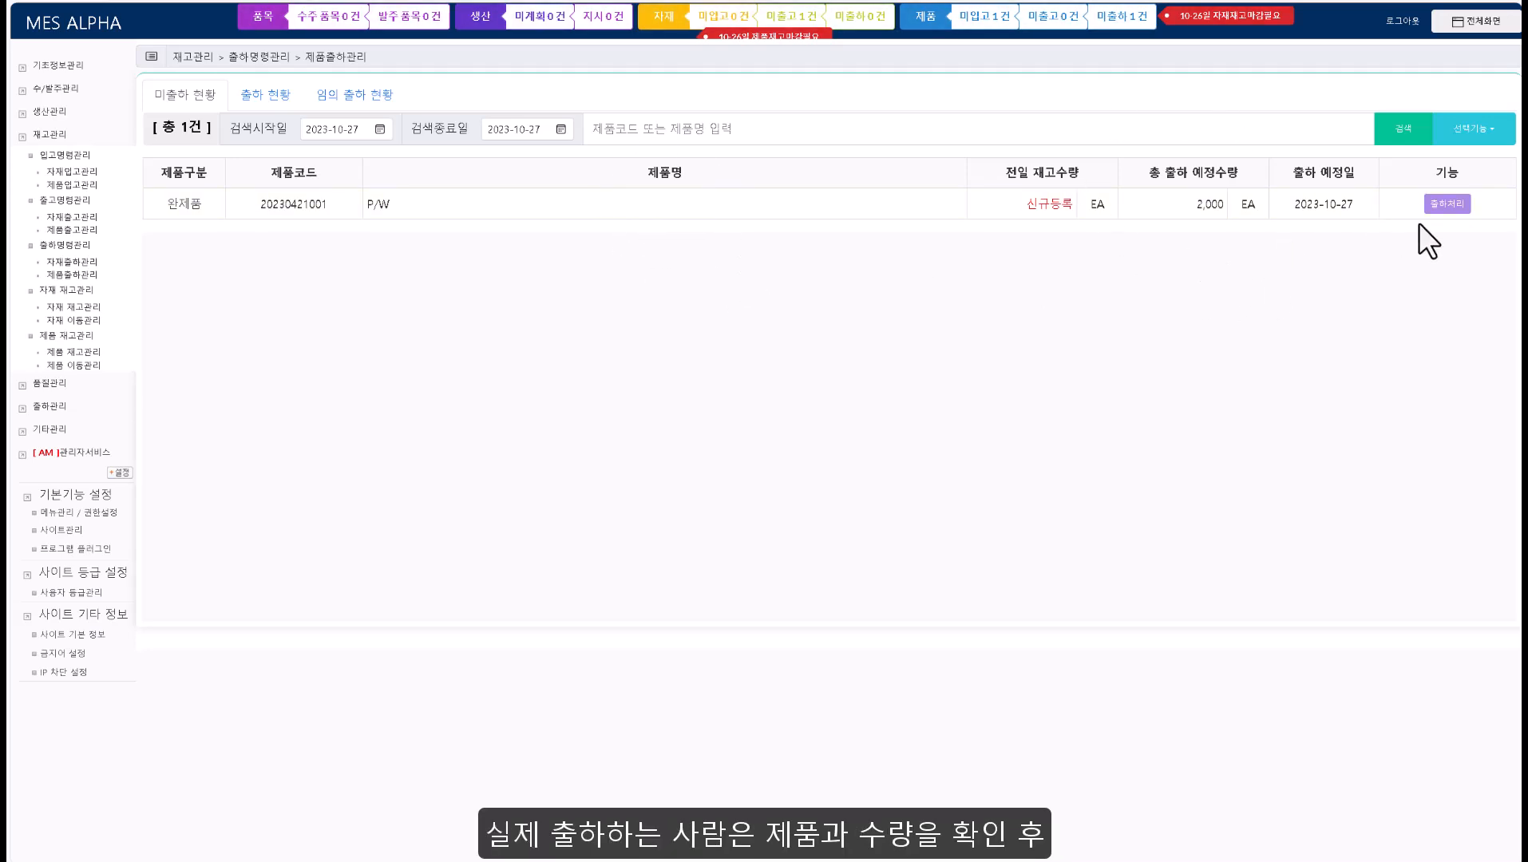
# Step: Process the pending 2,000 EA P/W product shipment as 임의출하 with a worker assigned
pyautogui.click(1447, 204)
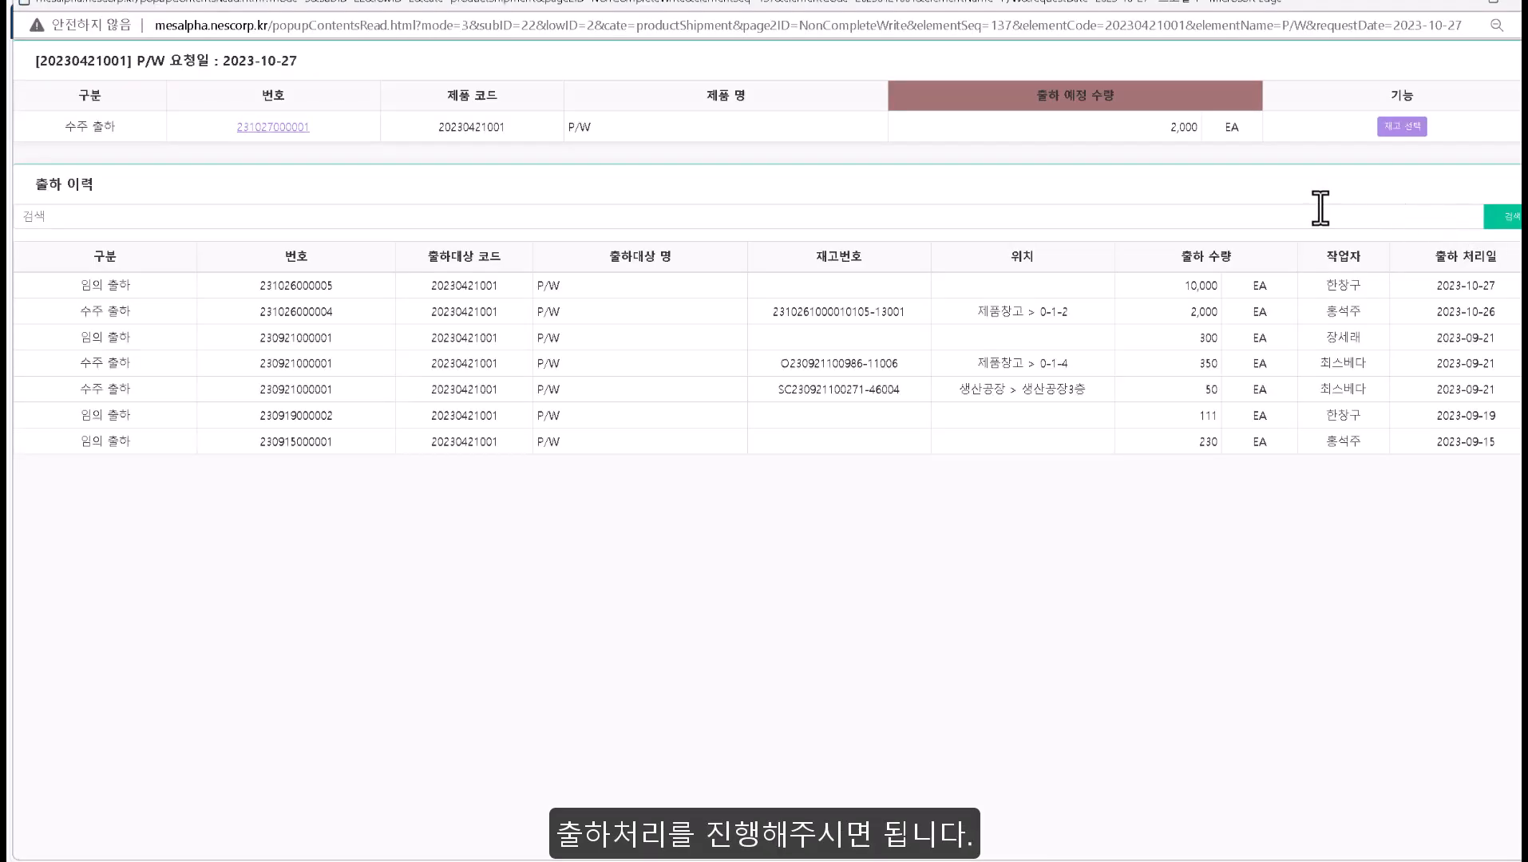
pyautogui.click(1399, 130)
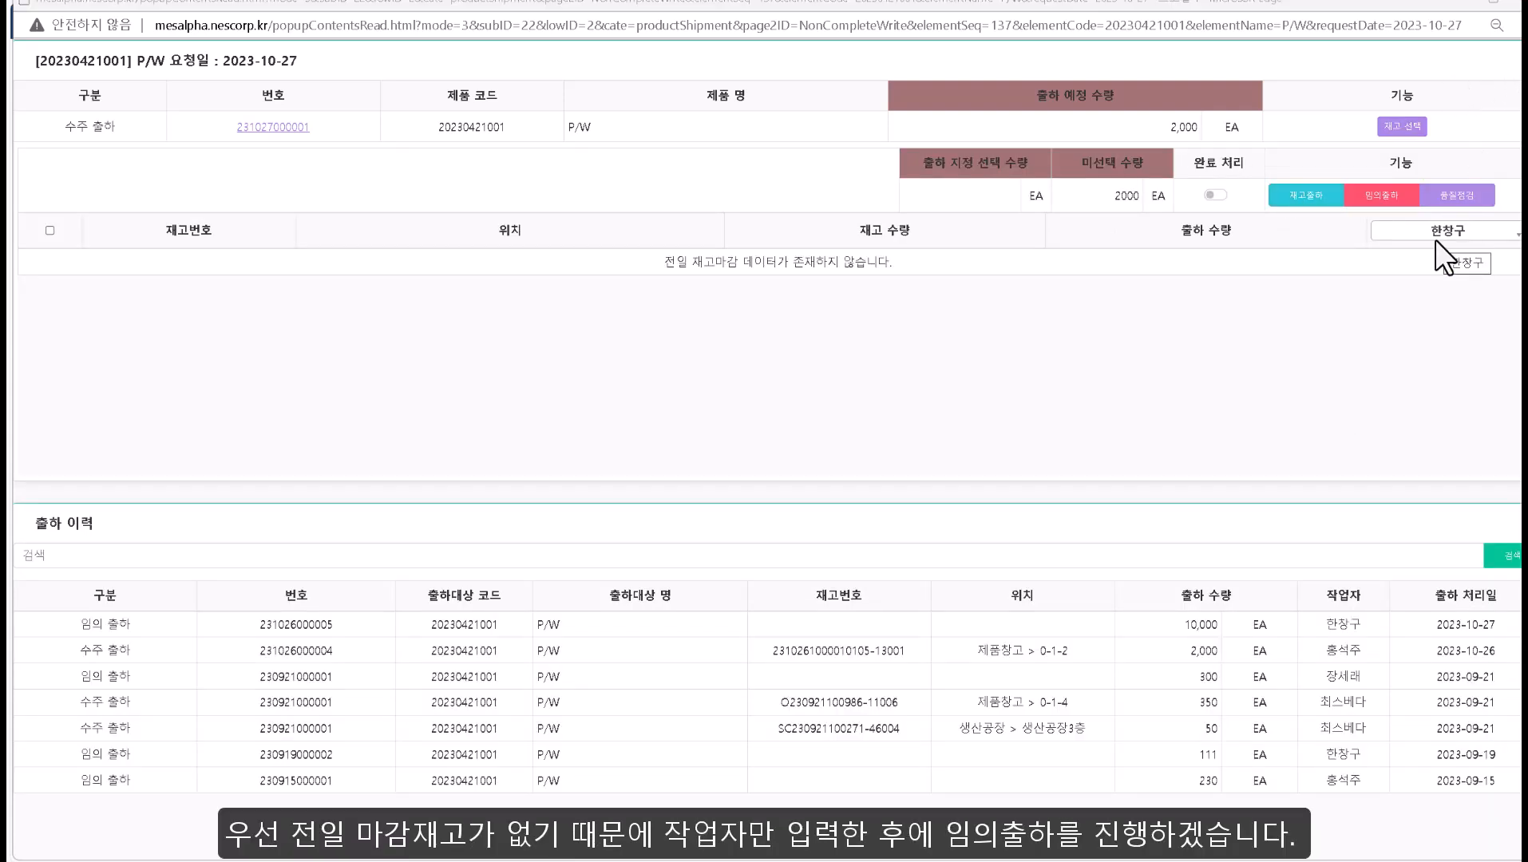
pyautogui.click(1435, 244)
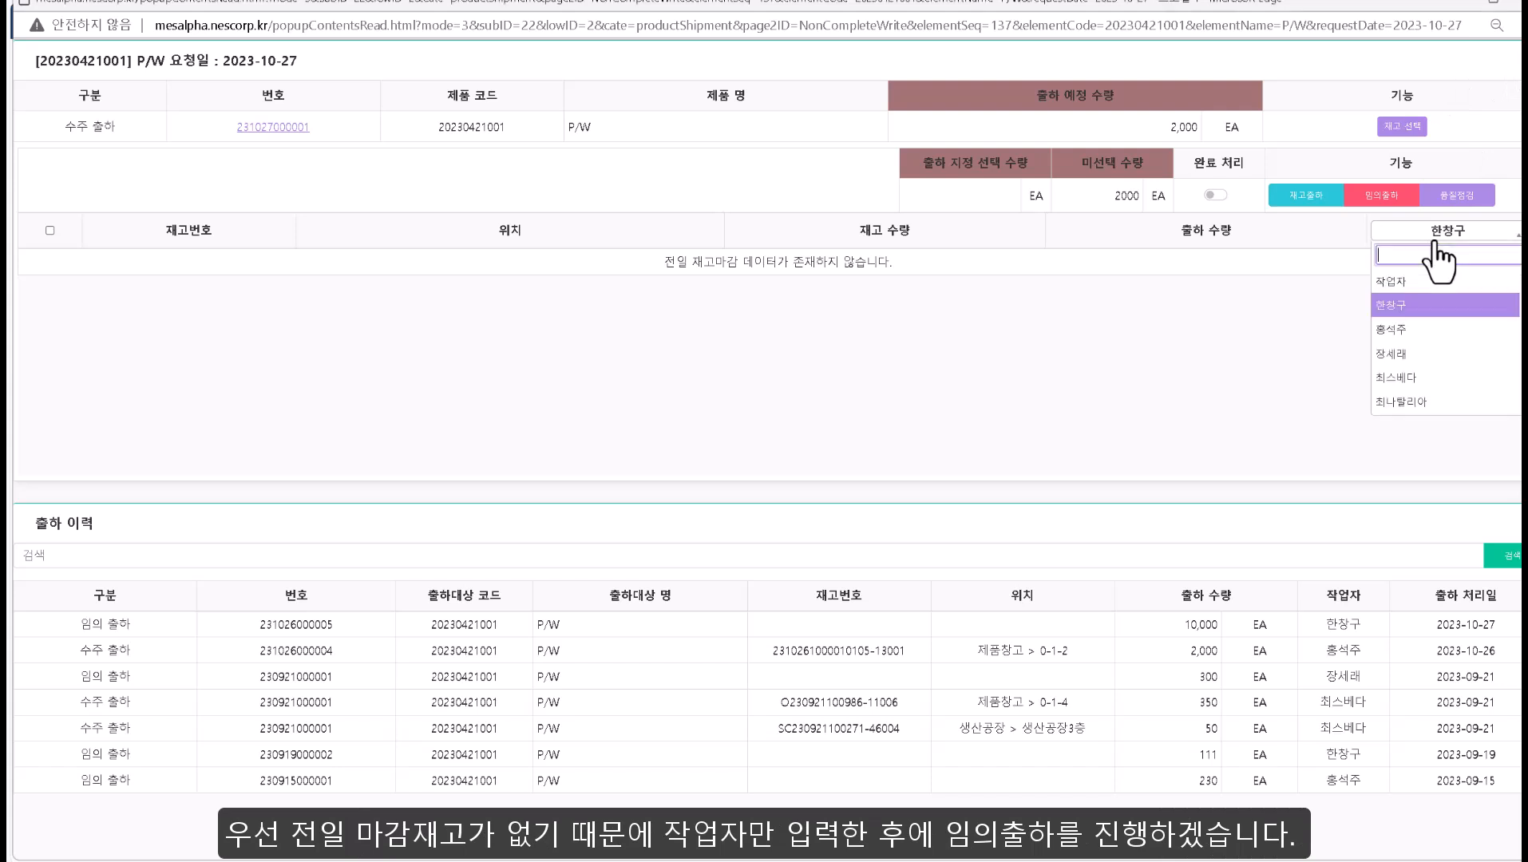
pyautogui.click(1423, 300)
pyautogui.click(1398, 199)
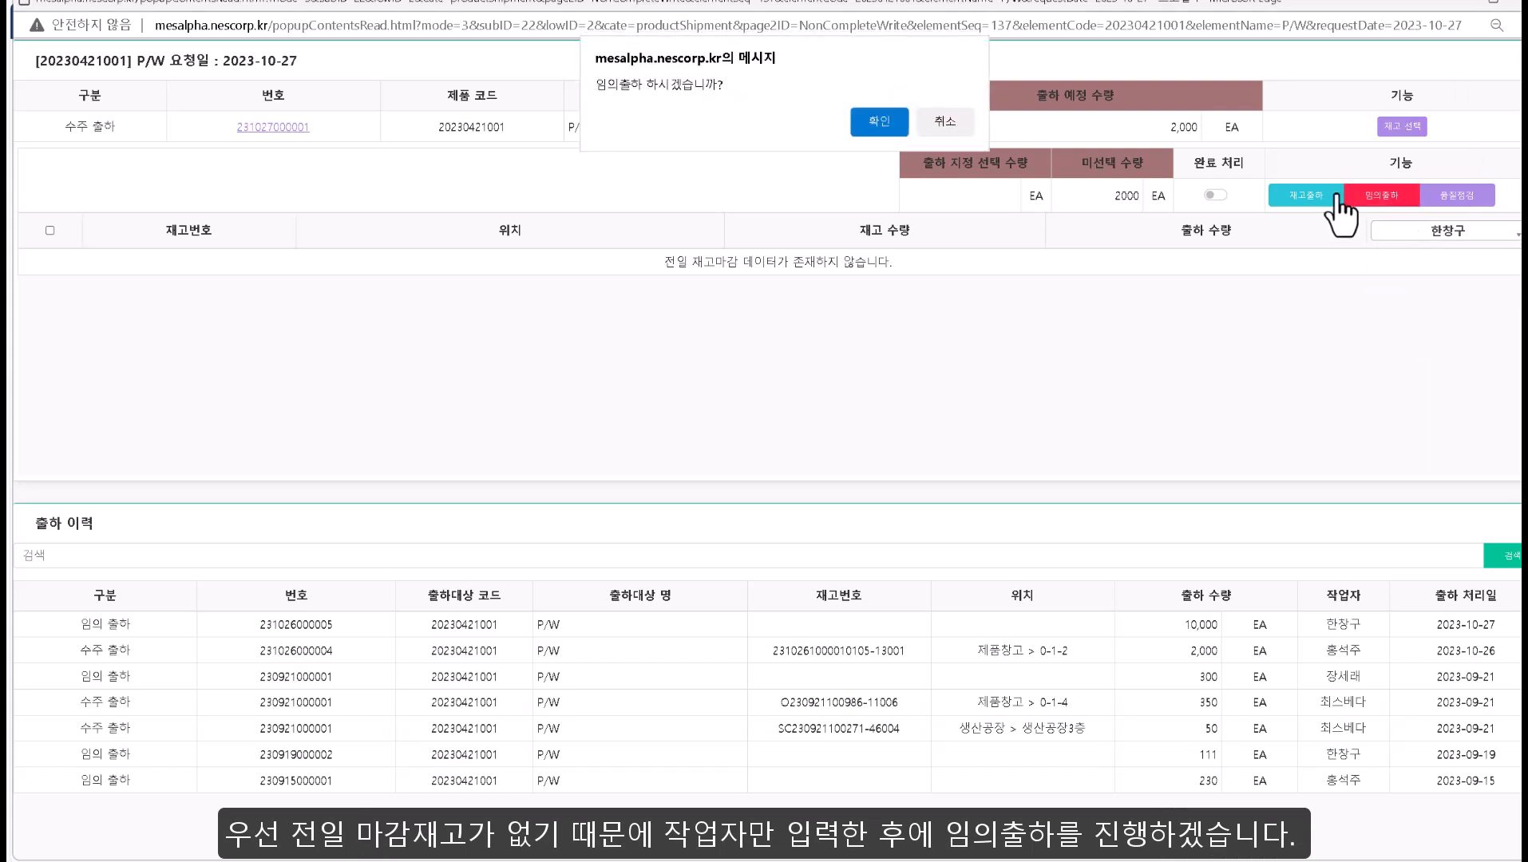
pyautogui.click(881, 114)
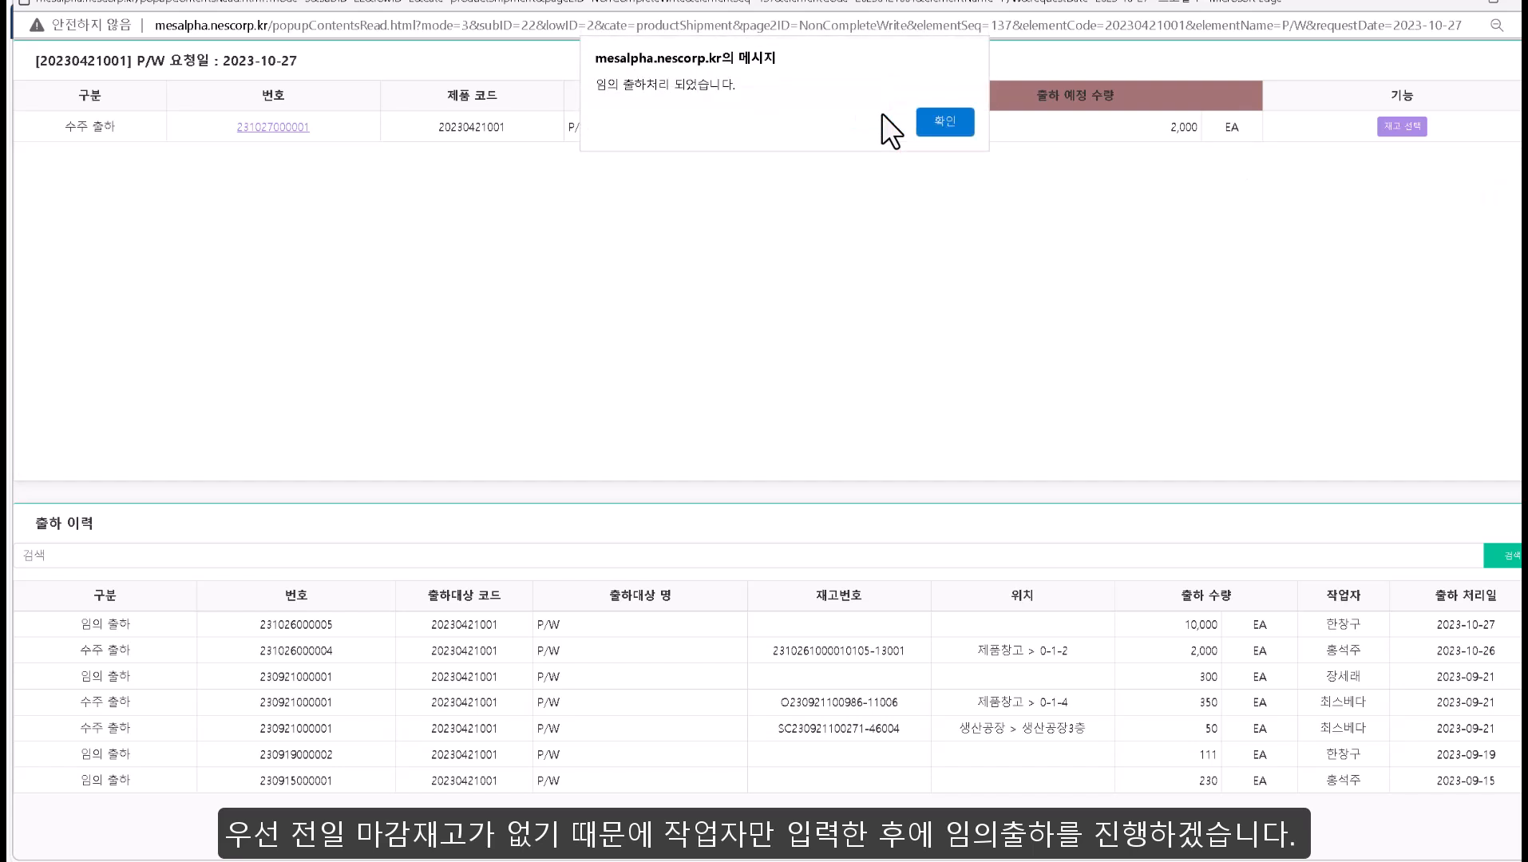
pyautogui.click(931, 123)
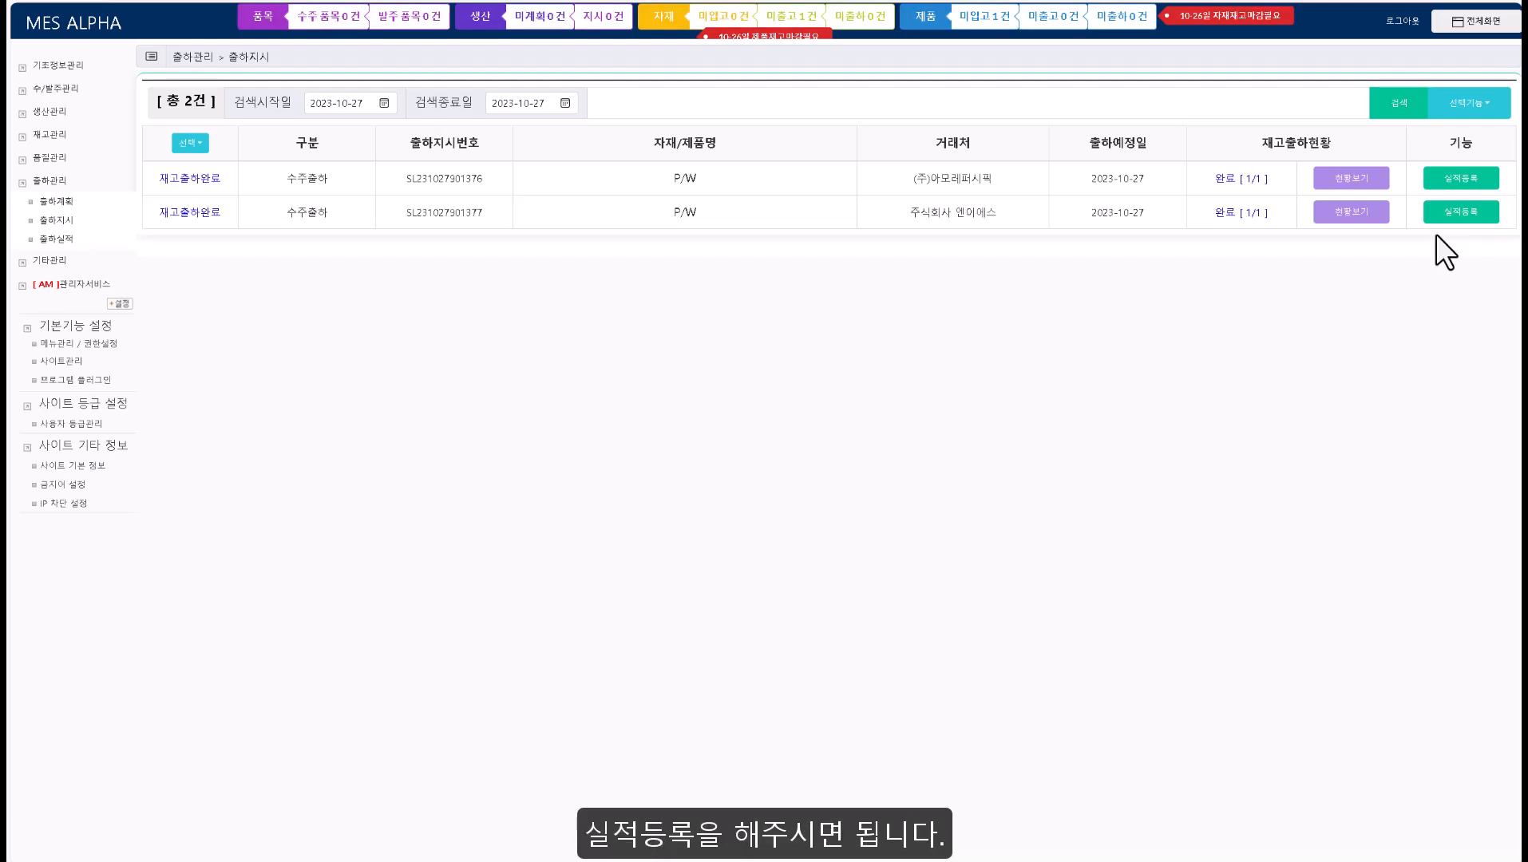
# Step: Register and save the shipment result for the P/W shipping instruction of 주식회사 엔이에스
pyautogui.click(1461, 211)
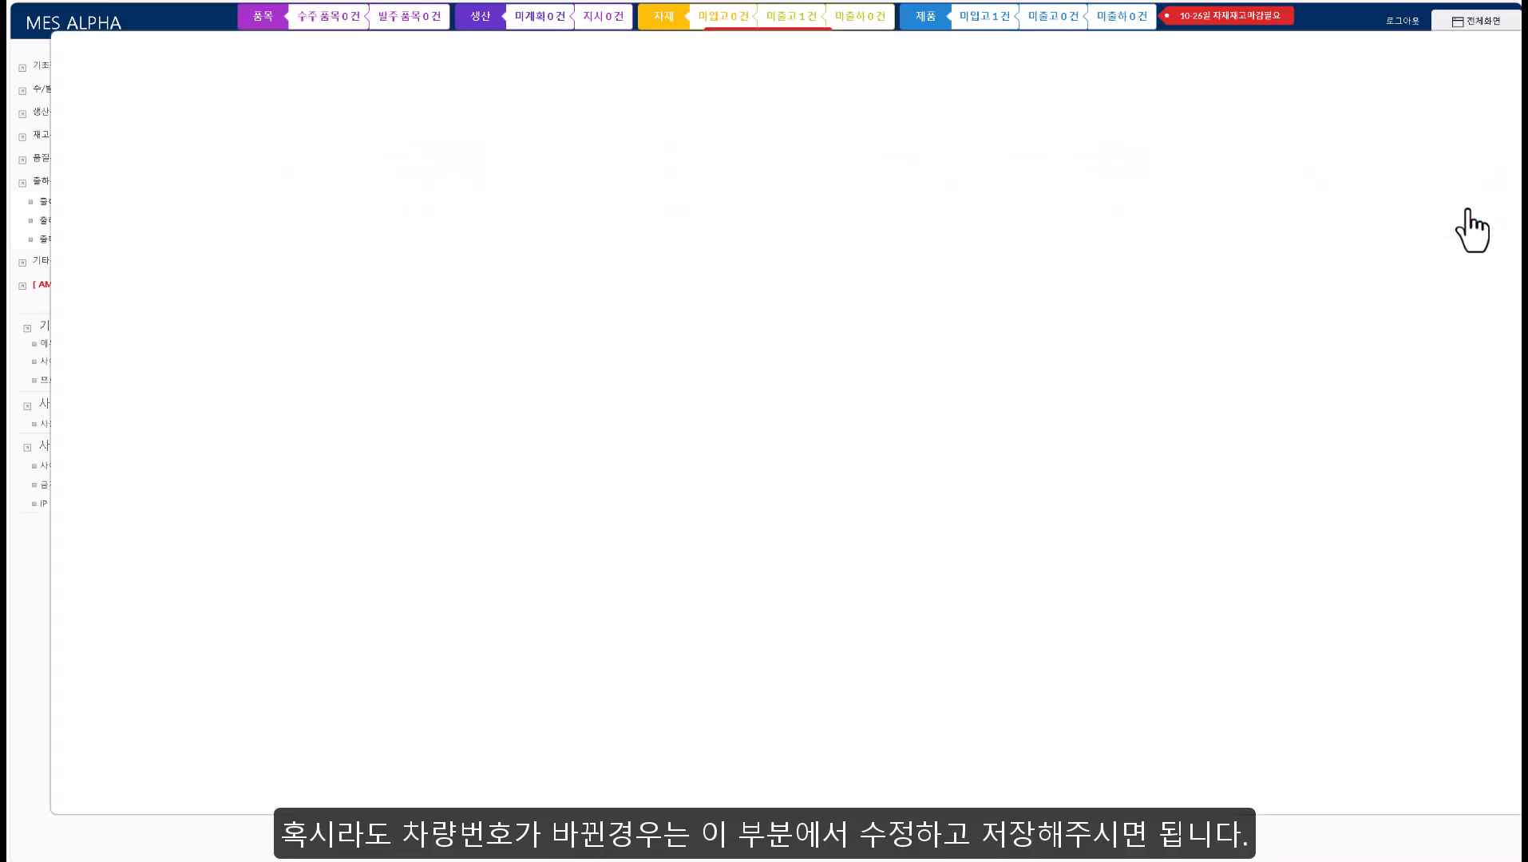
pyautogui.click(1505, 441)
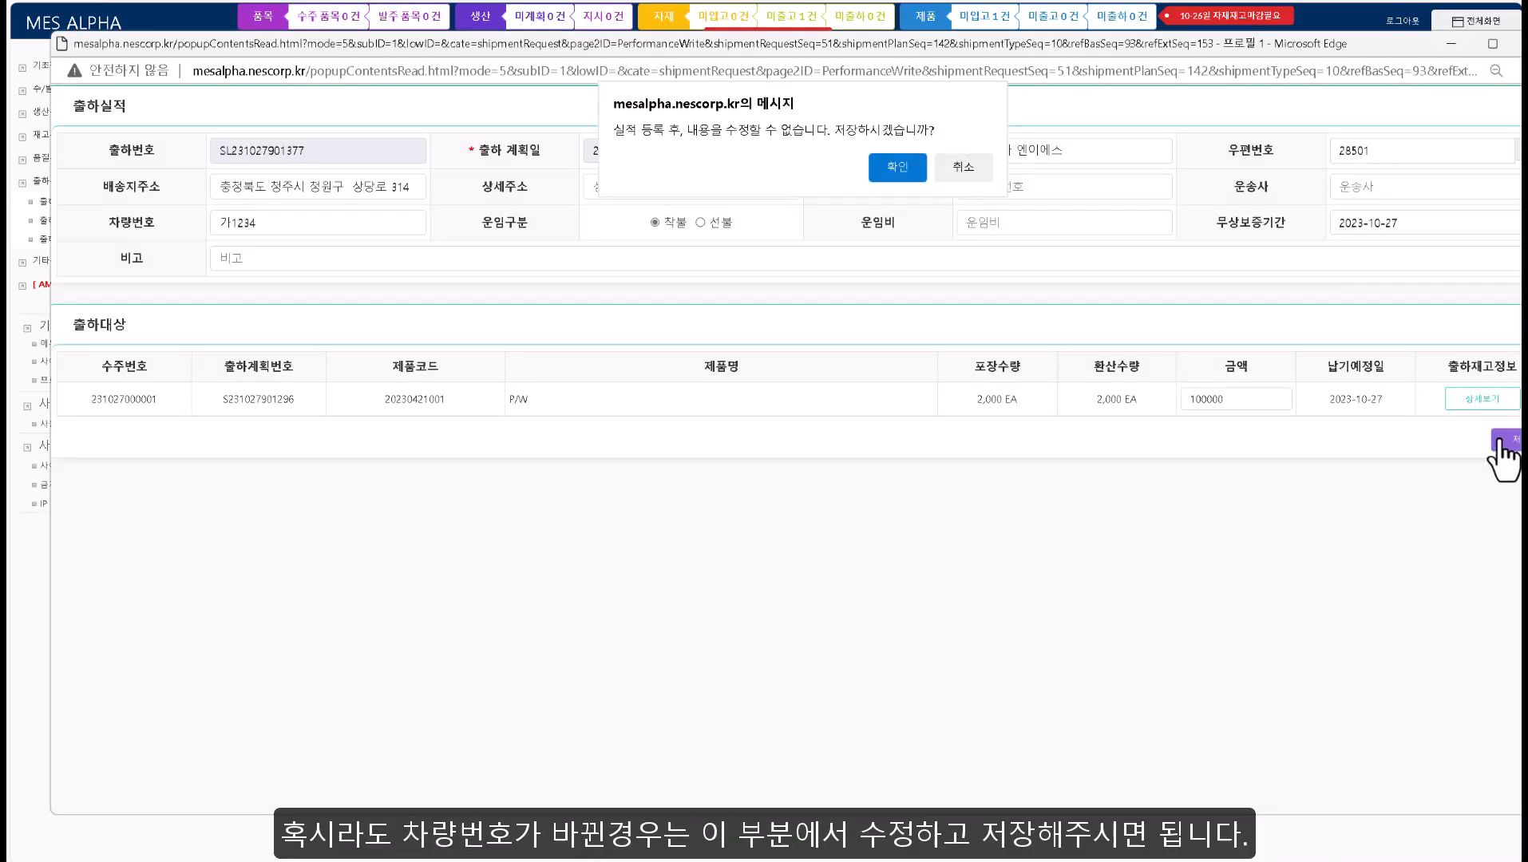
pyautogui.click(895, 170)
pyautogui.click(957, 178)
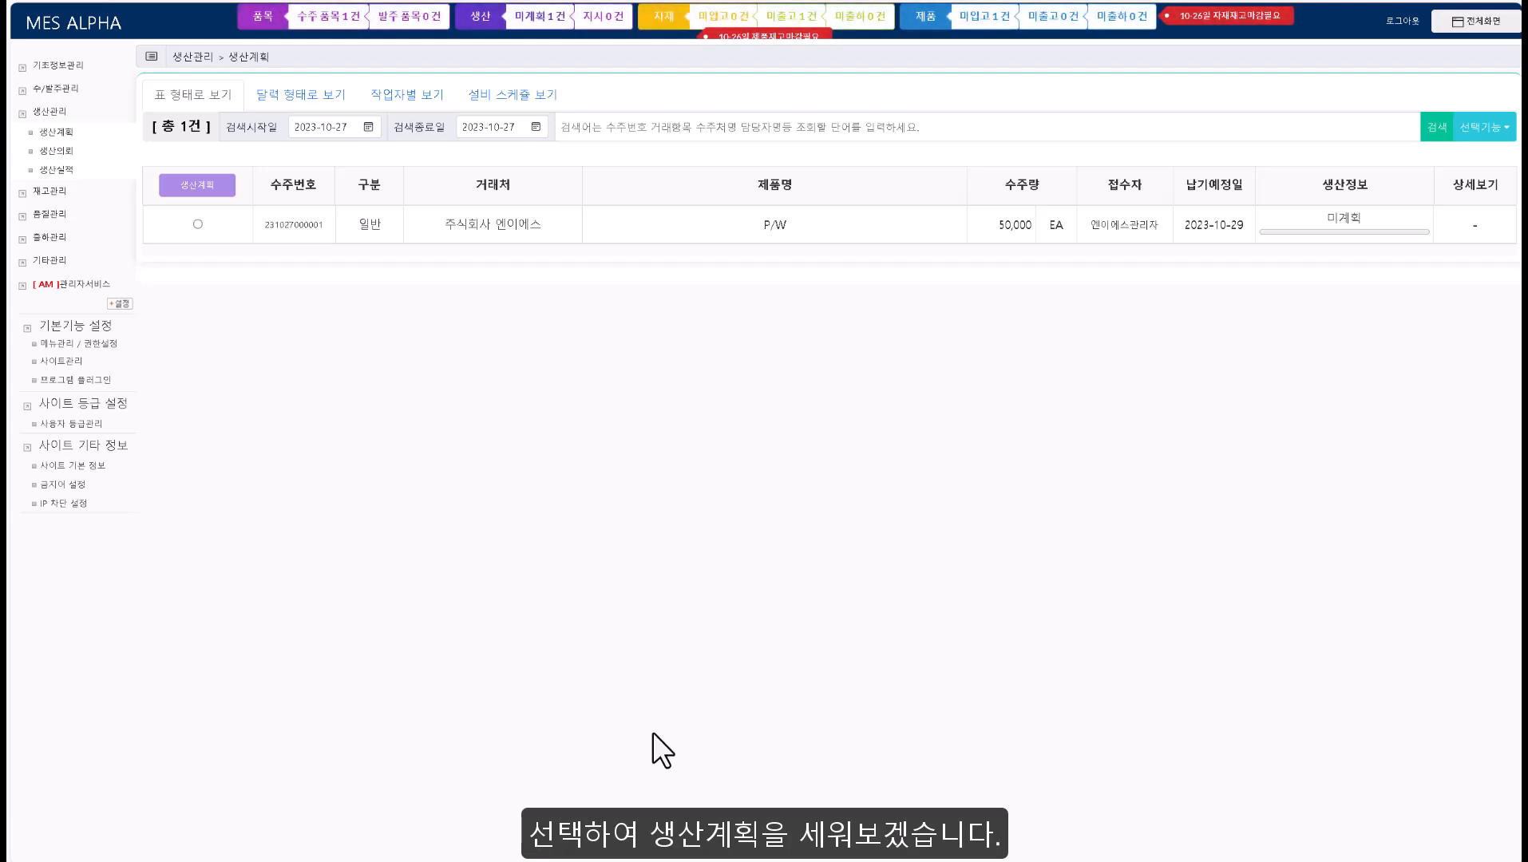
# Step: Open production planning for the 50,000 EA P/W order and save its BOM settings with the production split into 3
pyautogui.click(197, 185)
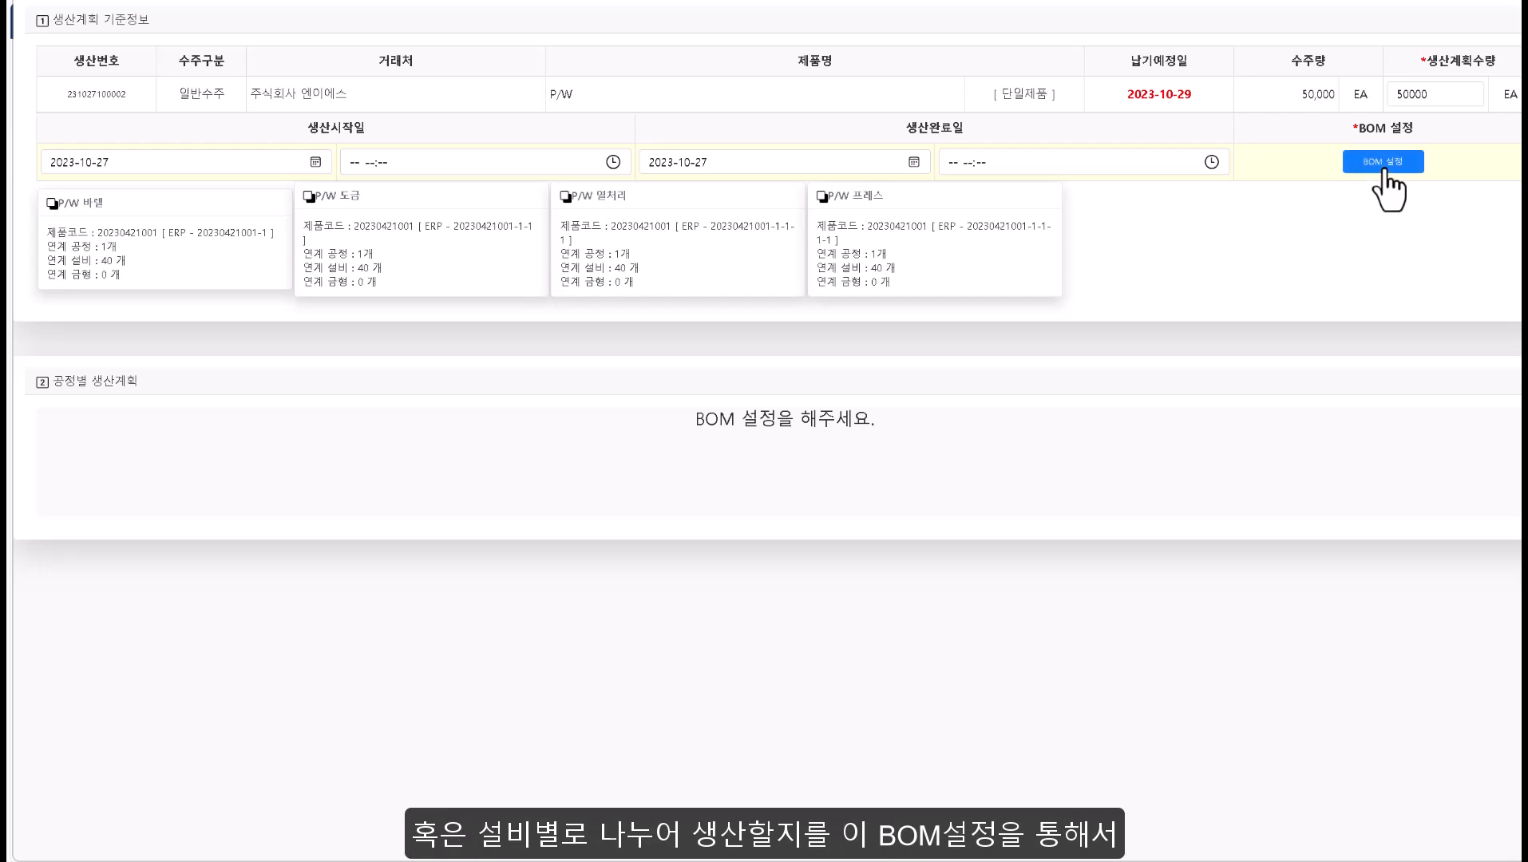
pyautogui.click(1387, 169)
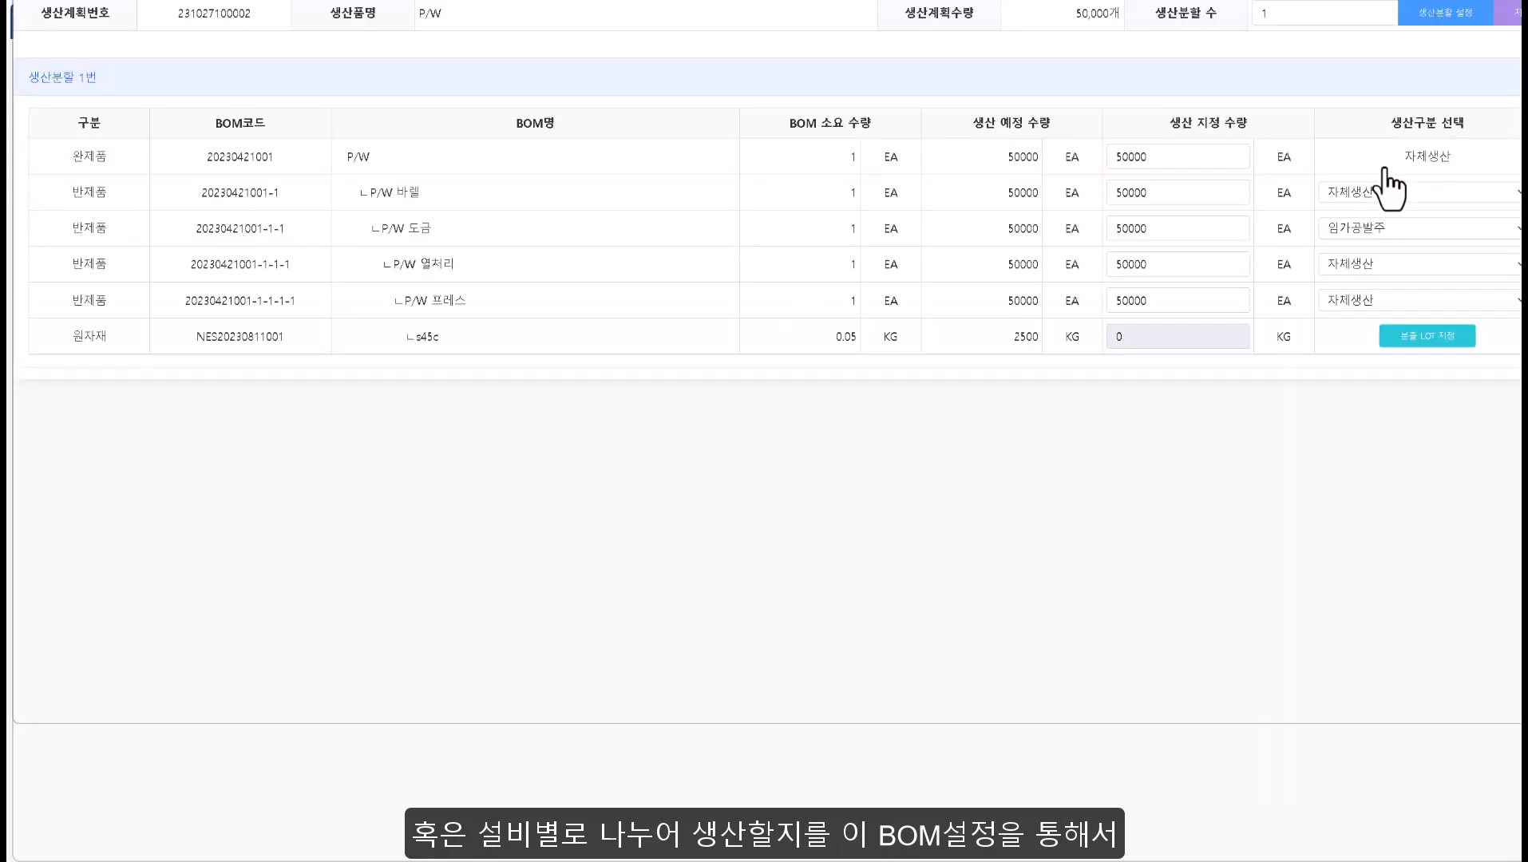
pyautogui.doubleClick(1308, 15)
pyautogui.write('3')
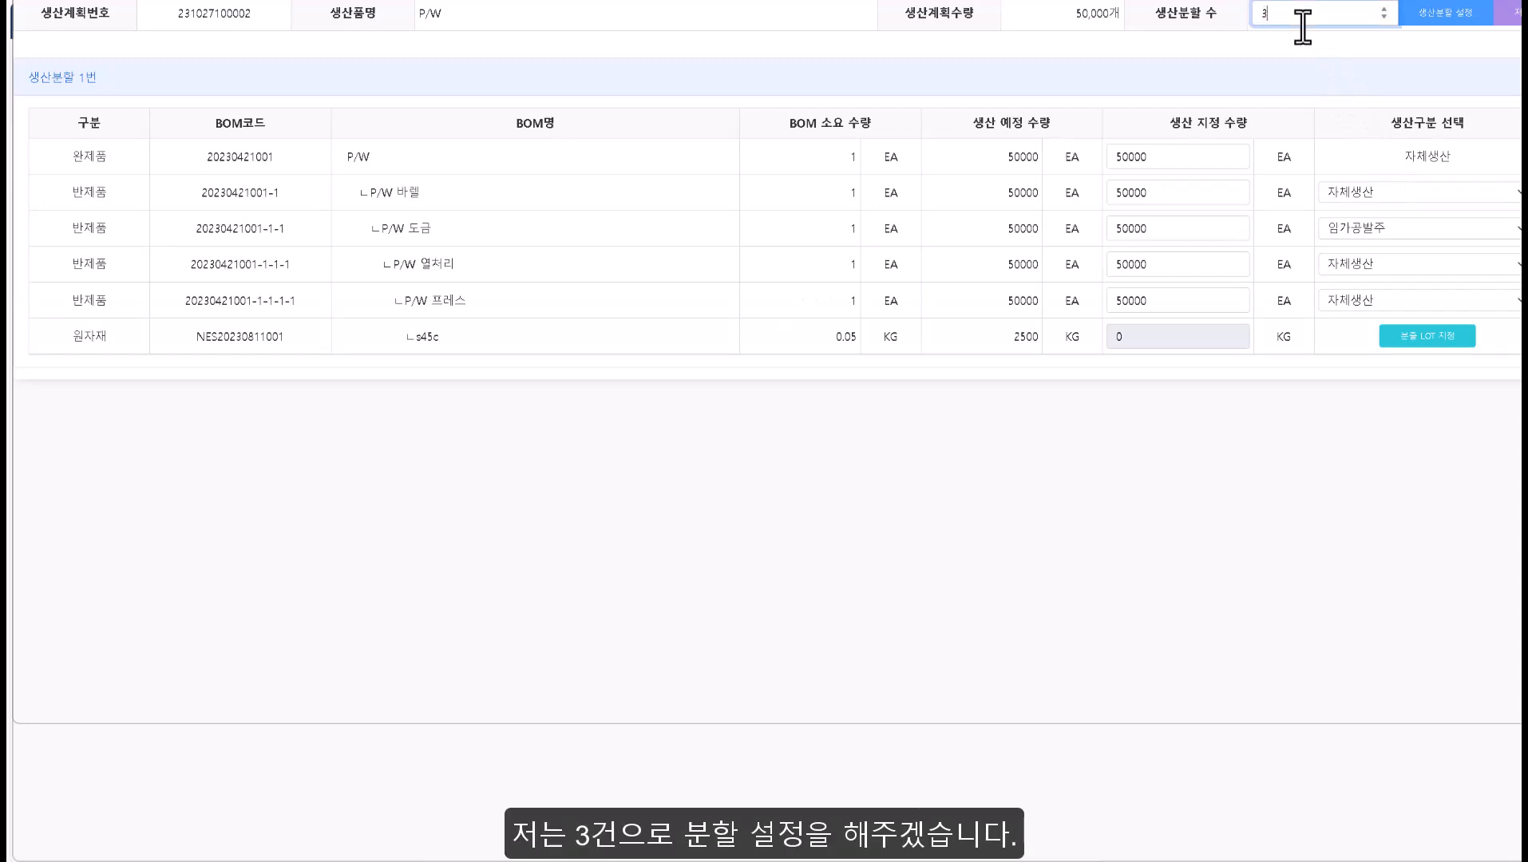
pyautogui.click(1440, 17)
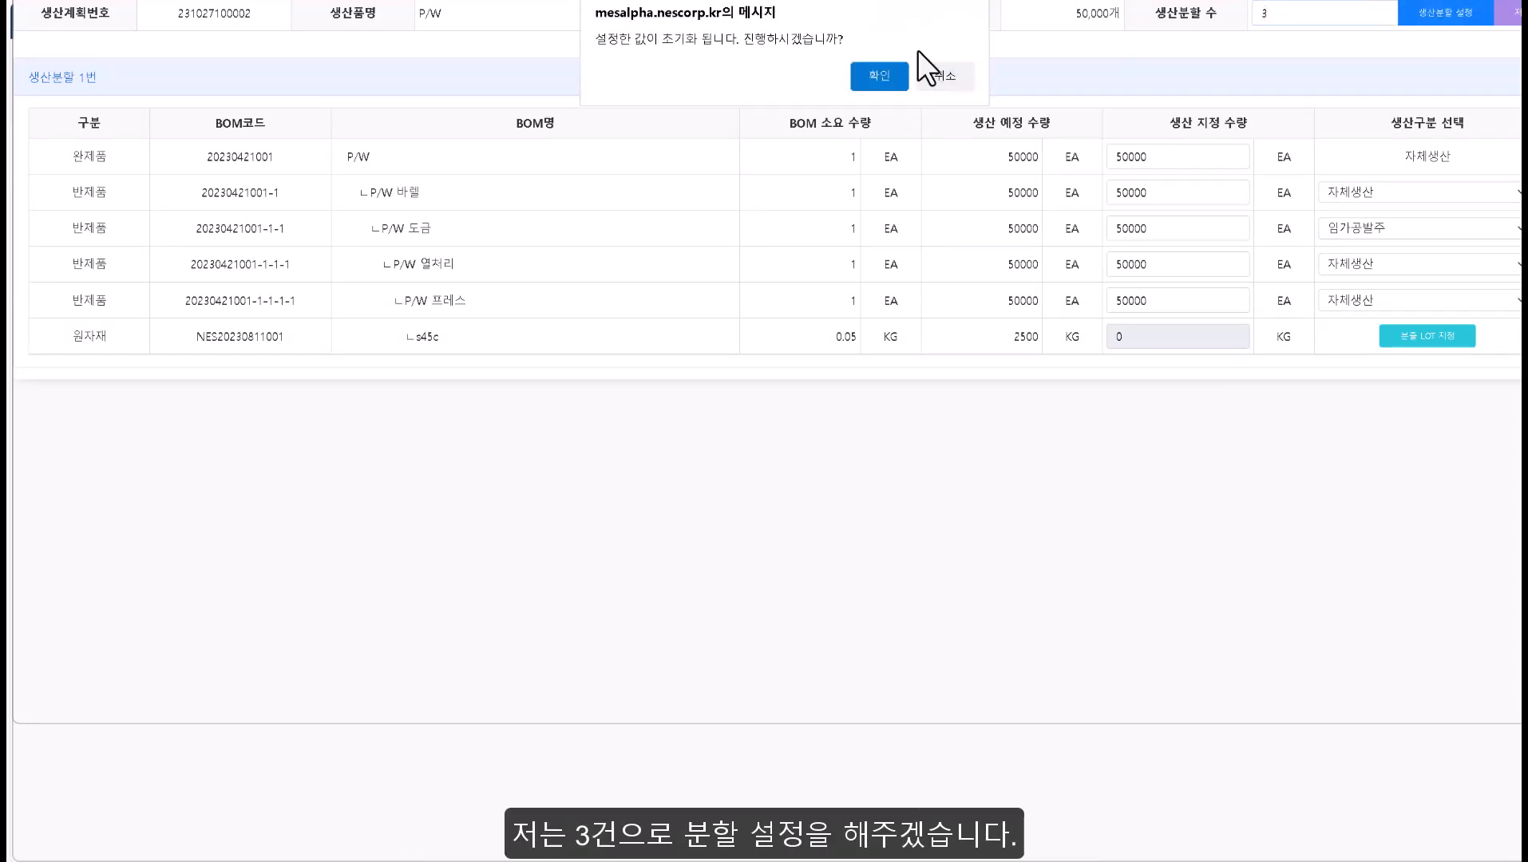
pyautogui.click(879, 75)
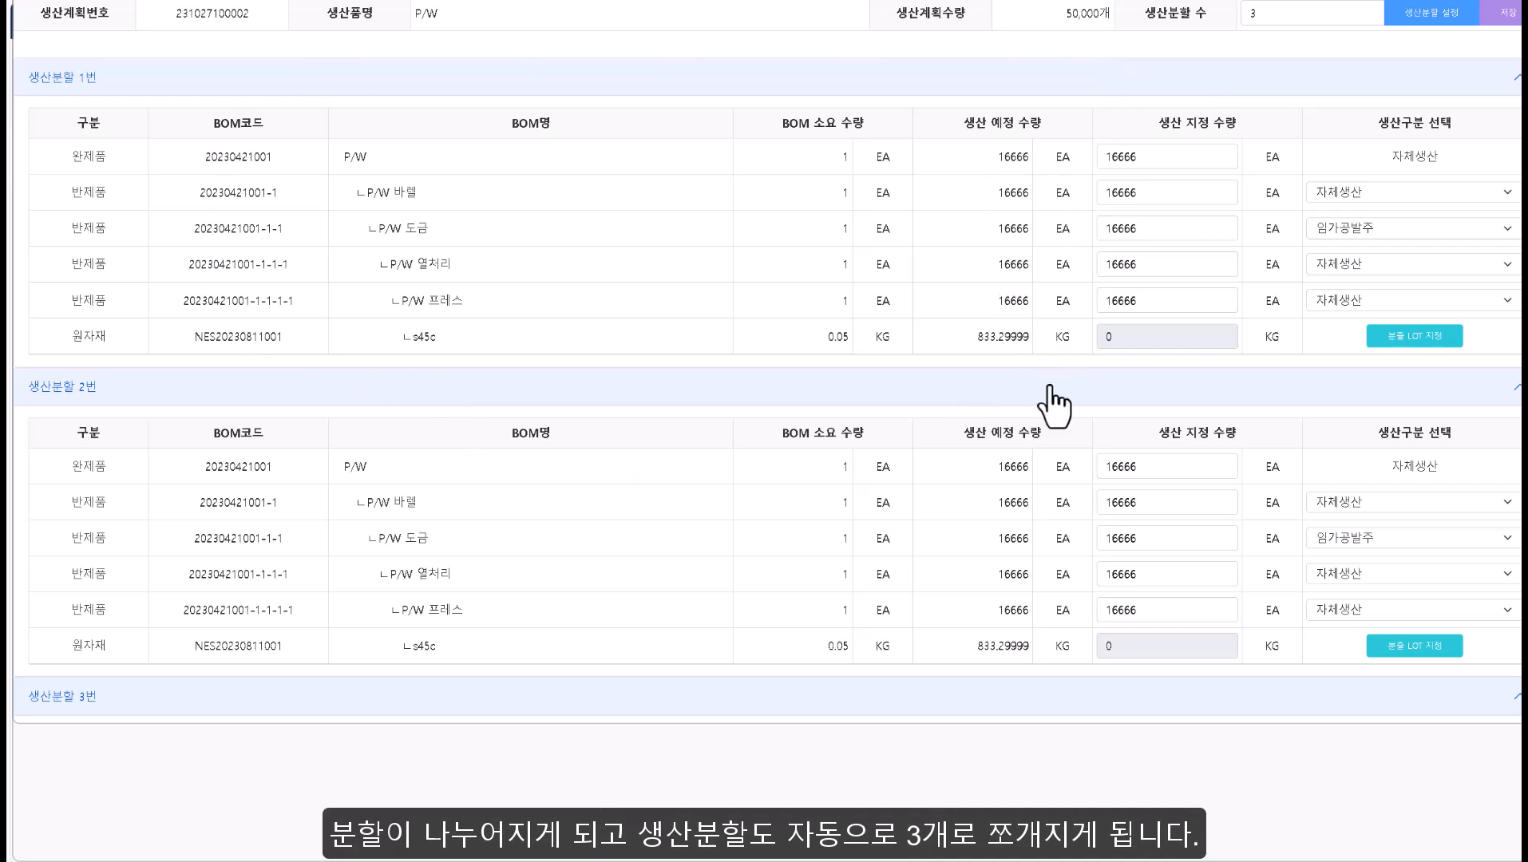
pyautogui.click(1442, 18)
pyautogui.click(878, 77)
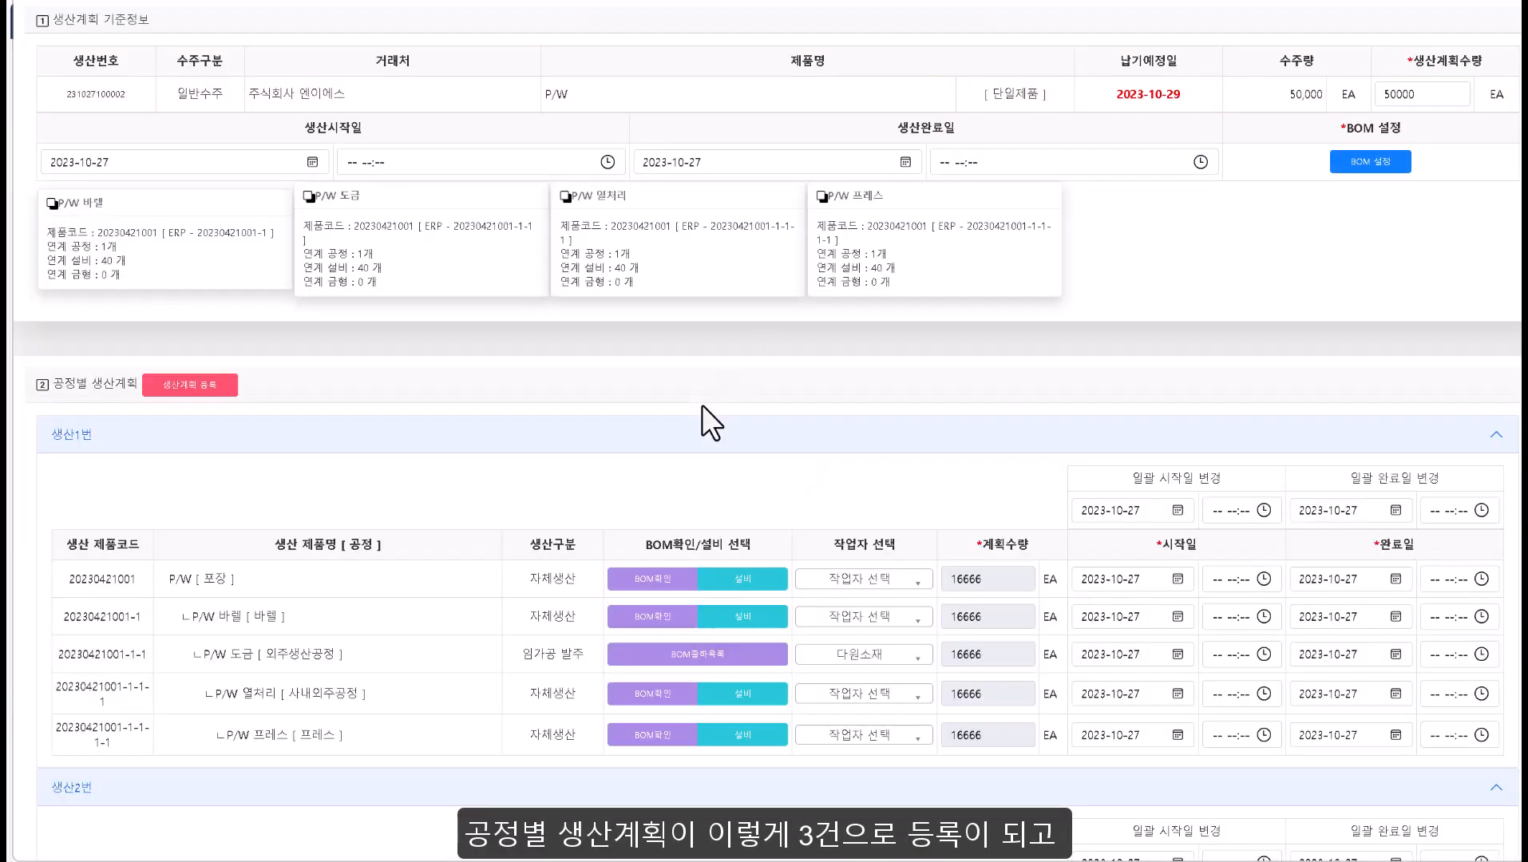
# Step: Assign the equipment 사출 1호기 to the P/W 포장 process of 생산1번
pyautogui.scroll(-6, 702, 405)
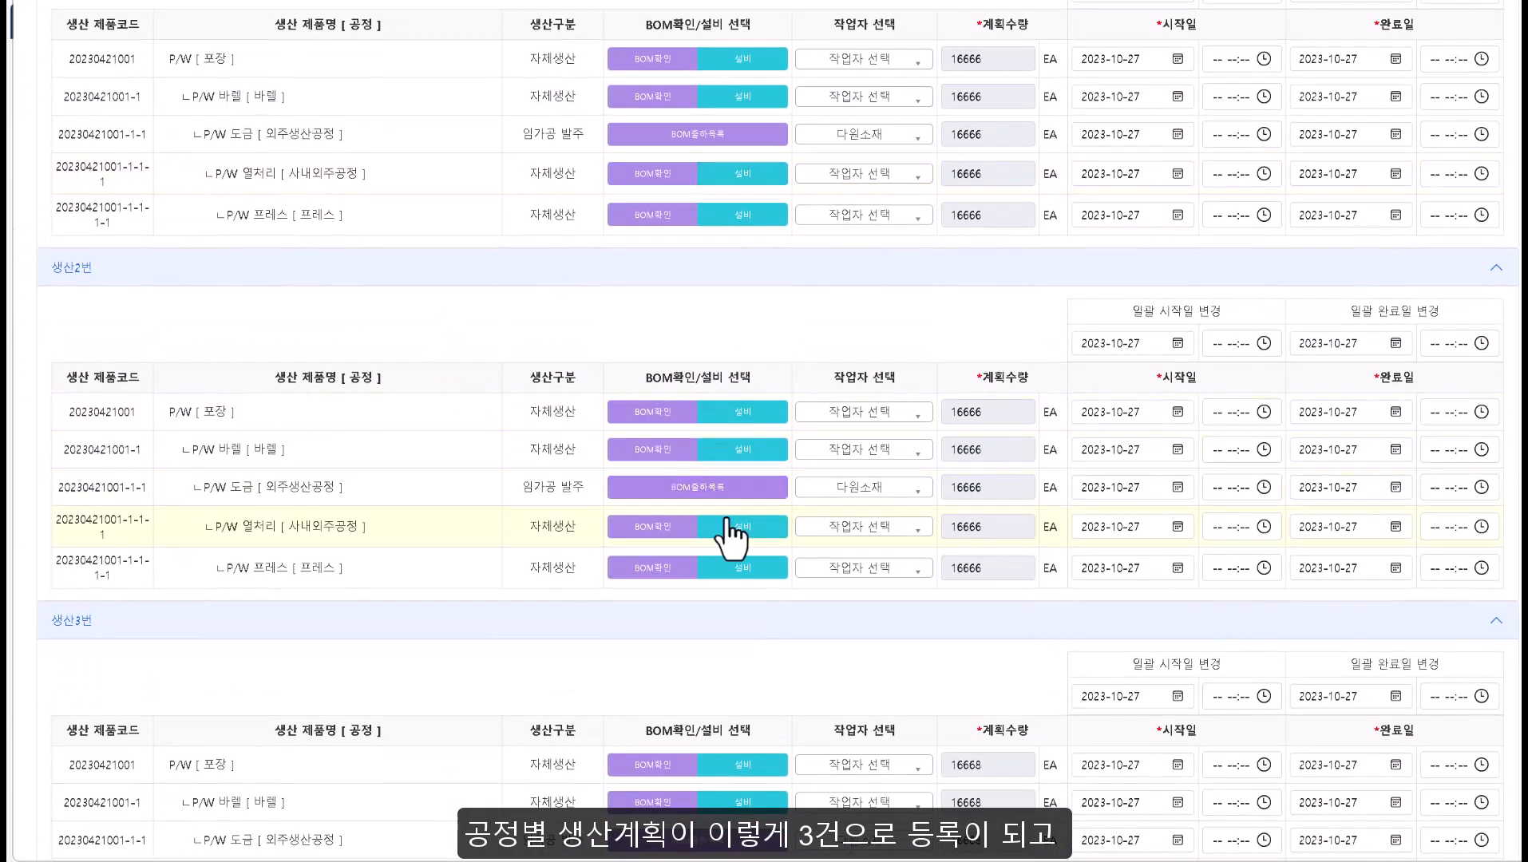
pyautogui.scroll(-2, 699, 559)
pyautogui.scroll(5, 699, 563)
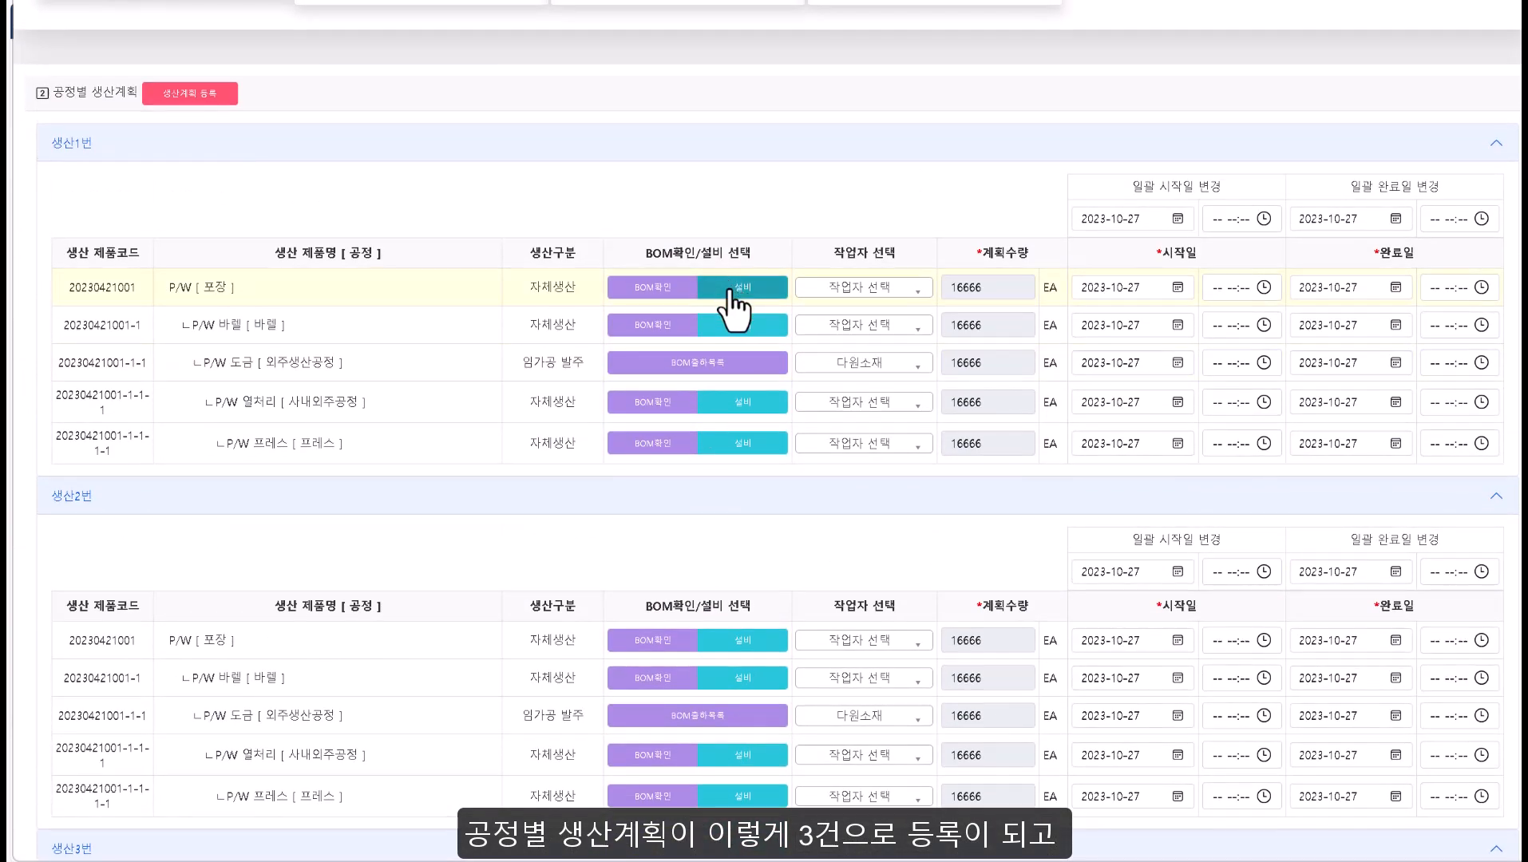
pyautogui.click(729, 286)
pyautogui.click(765, 214)
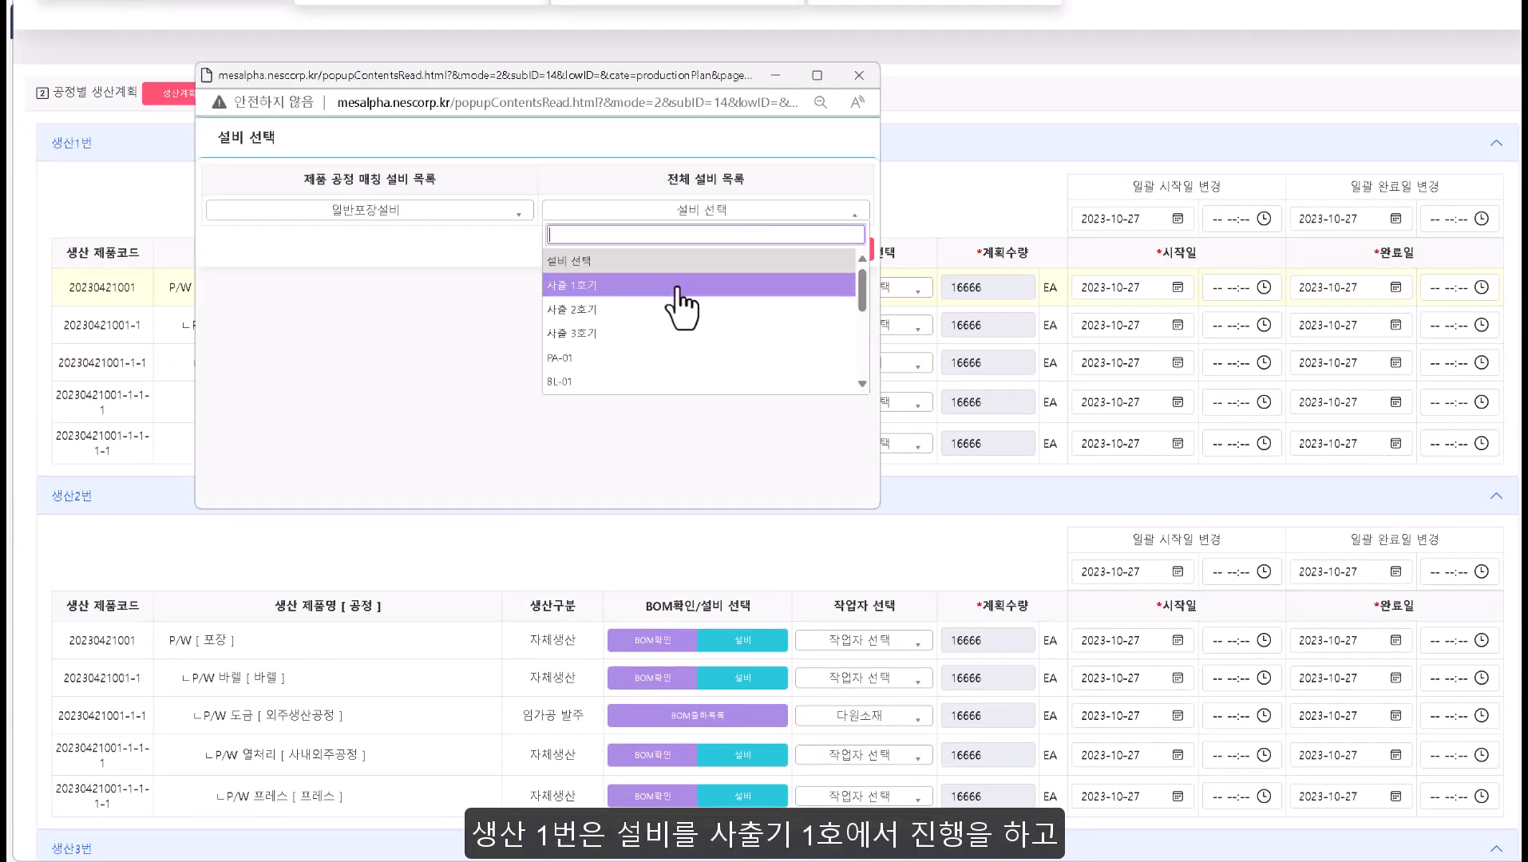
pyautogui.click(672, 289)
pyautogui.click(795, 250)
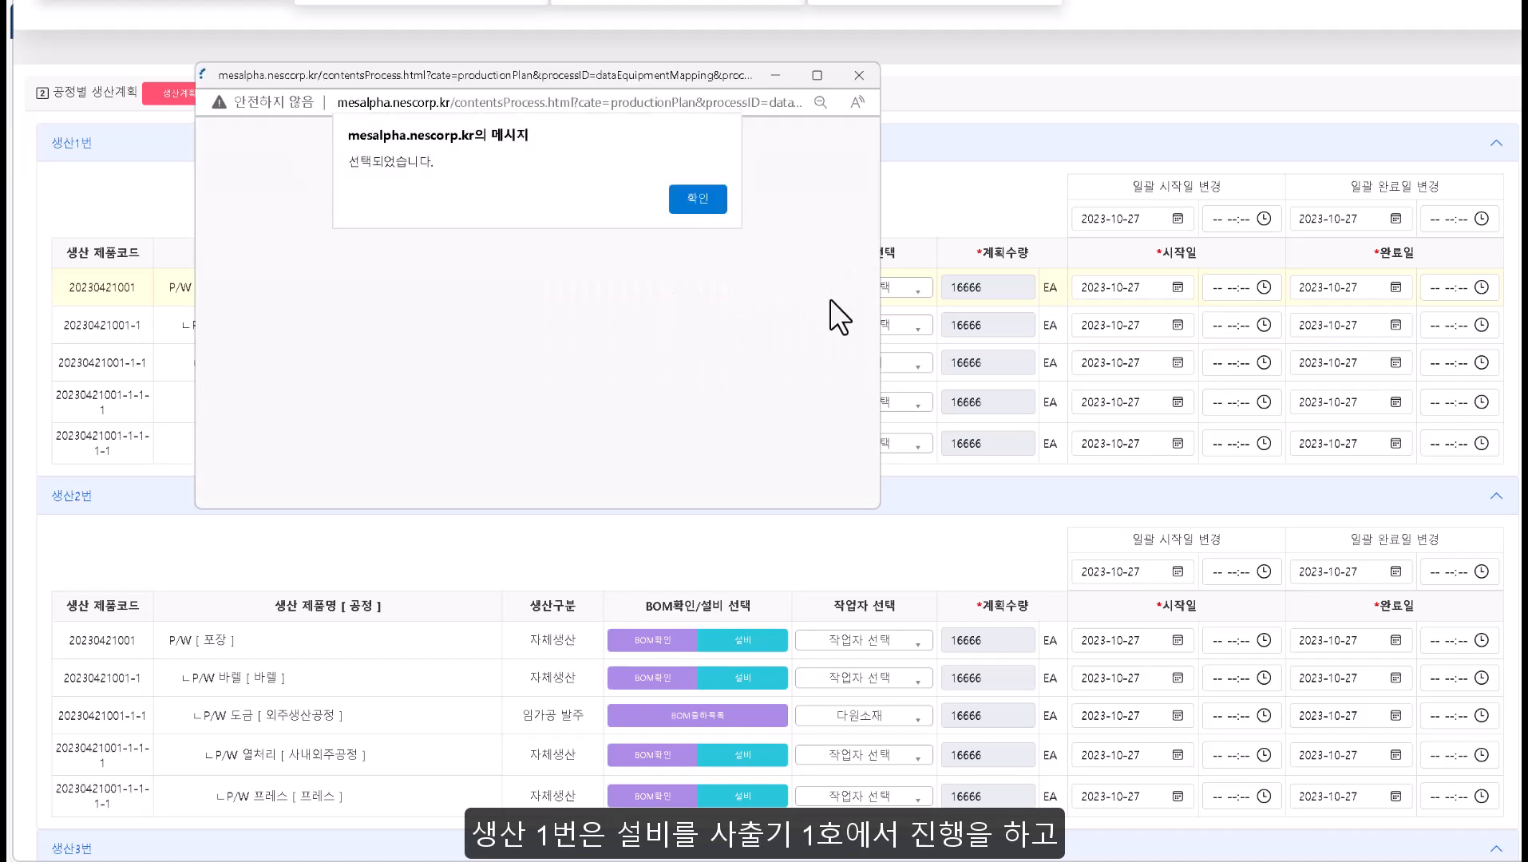
pyautogui.click(699, 200)
# Step: Assign the equipment 사출 2호기 to the P/W 포장 process of 생산2번
pyautogui.scroll(-5, 774, 278)
pyautogui.click(767, 254)
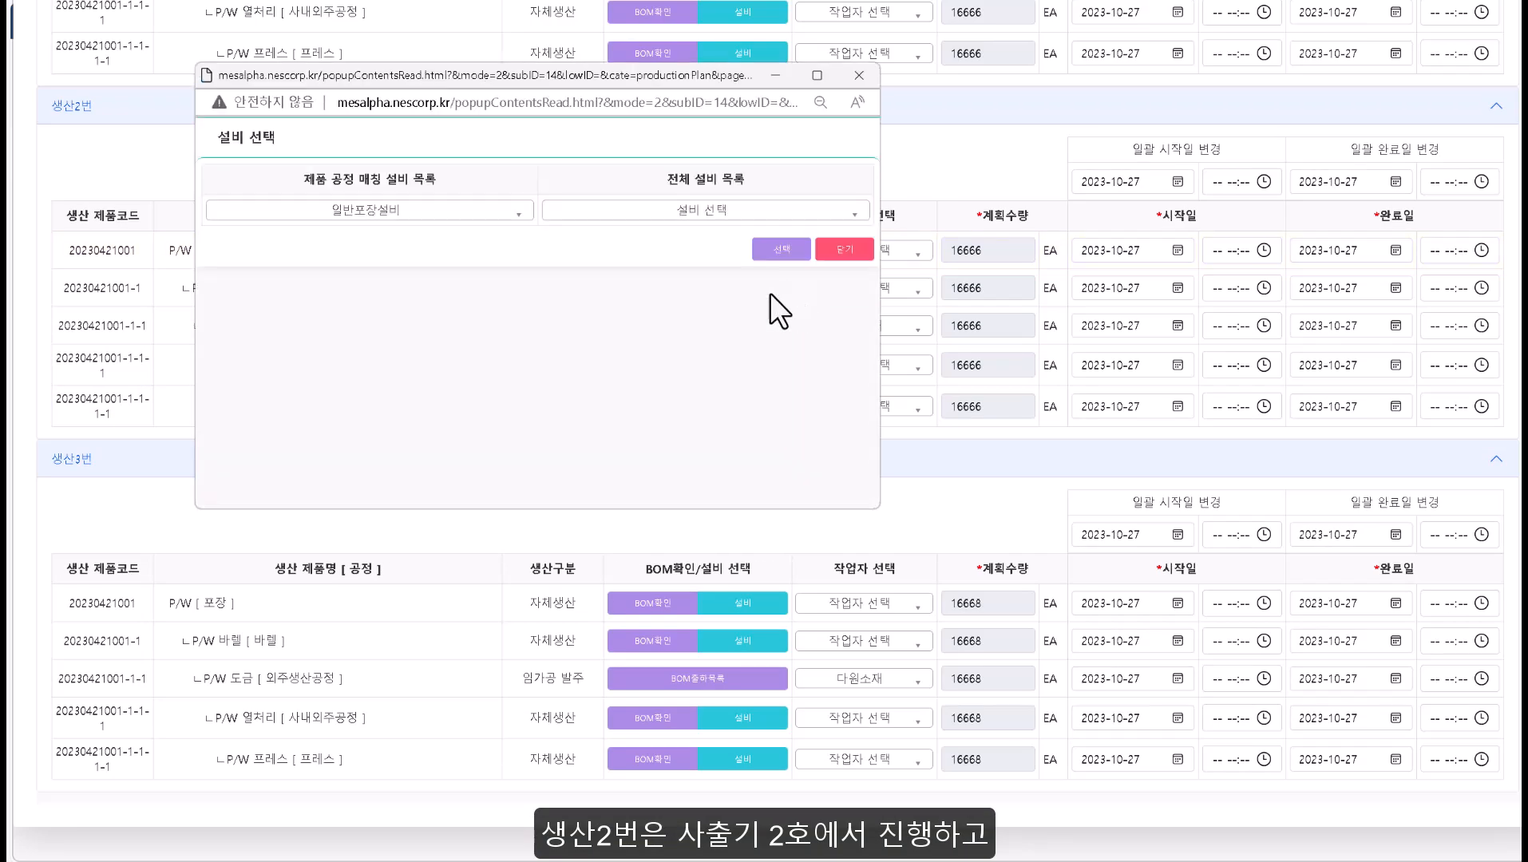
pyautogui.click(741, 212)
pyautogui.click(727, 313)
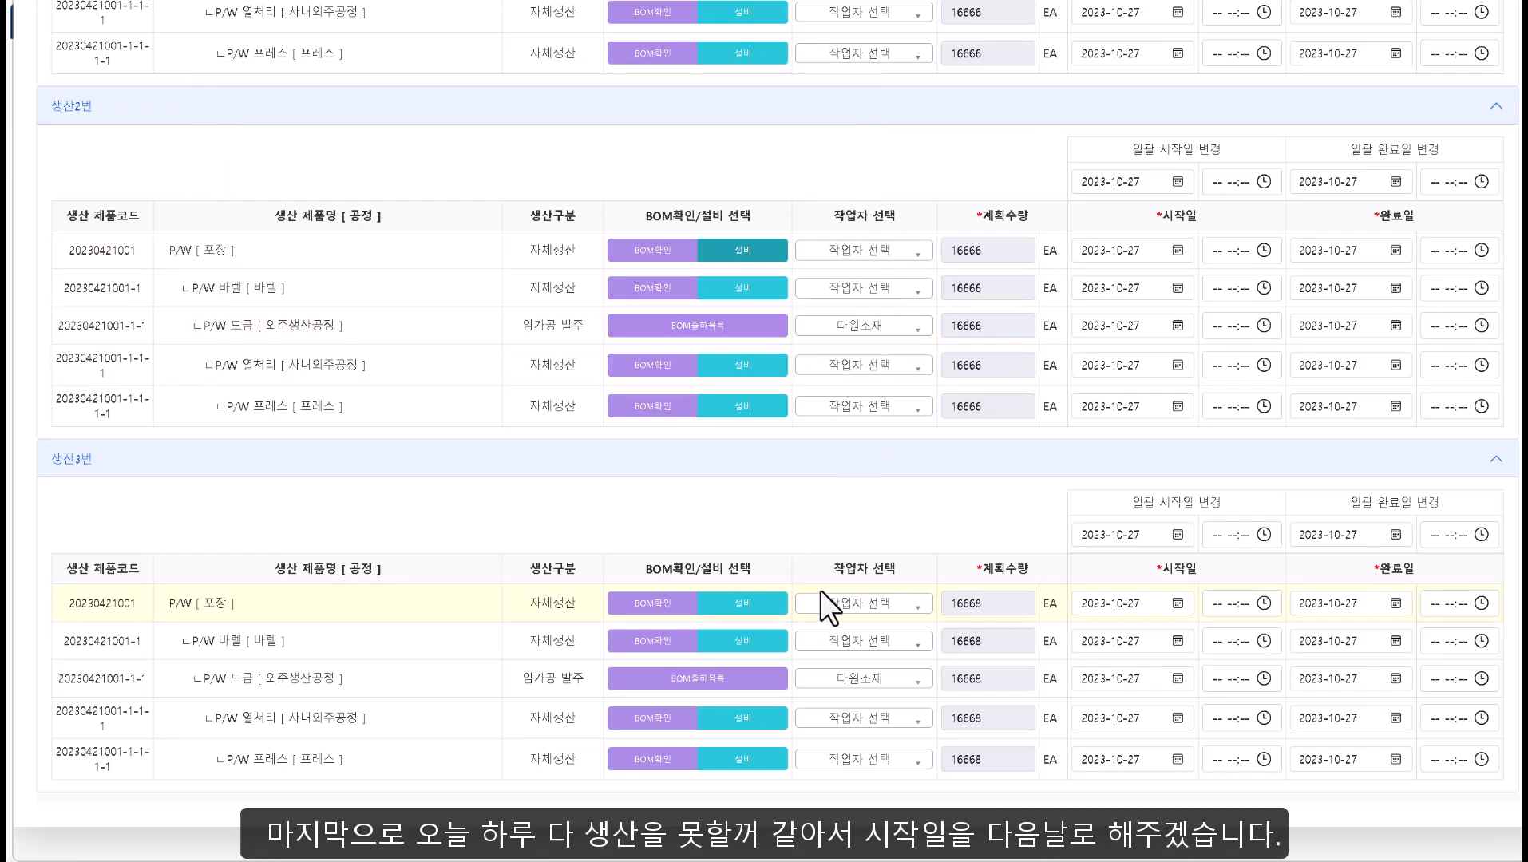
# Step: Set the batch start date of 생산3번 to 2023-10-28 and register the production plan
pyautogui.click(1134, 602)
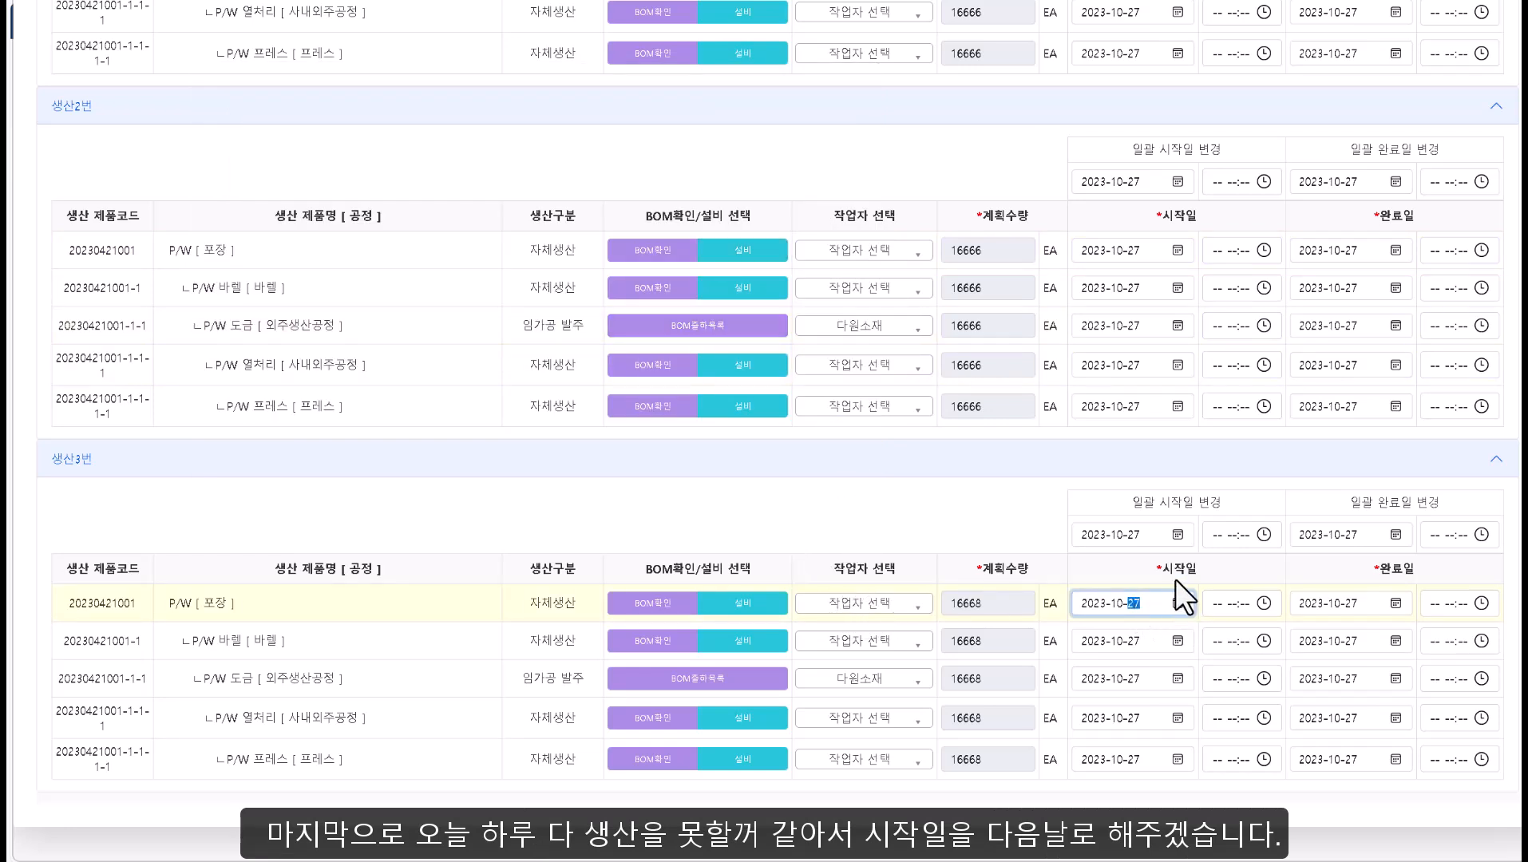
pyautogui.click(1131, 534)
pyautogui.write('28')
pyautogui.scroll(9, 628, 460)
pyautogui.click(199, 388)
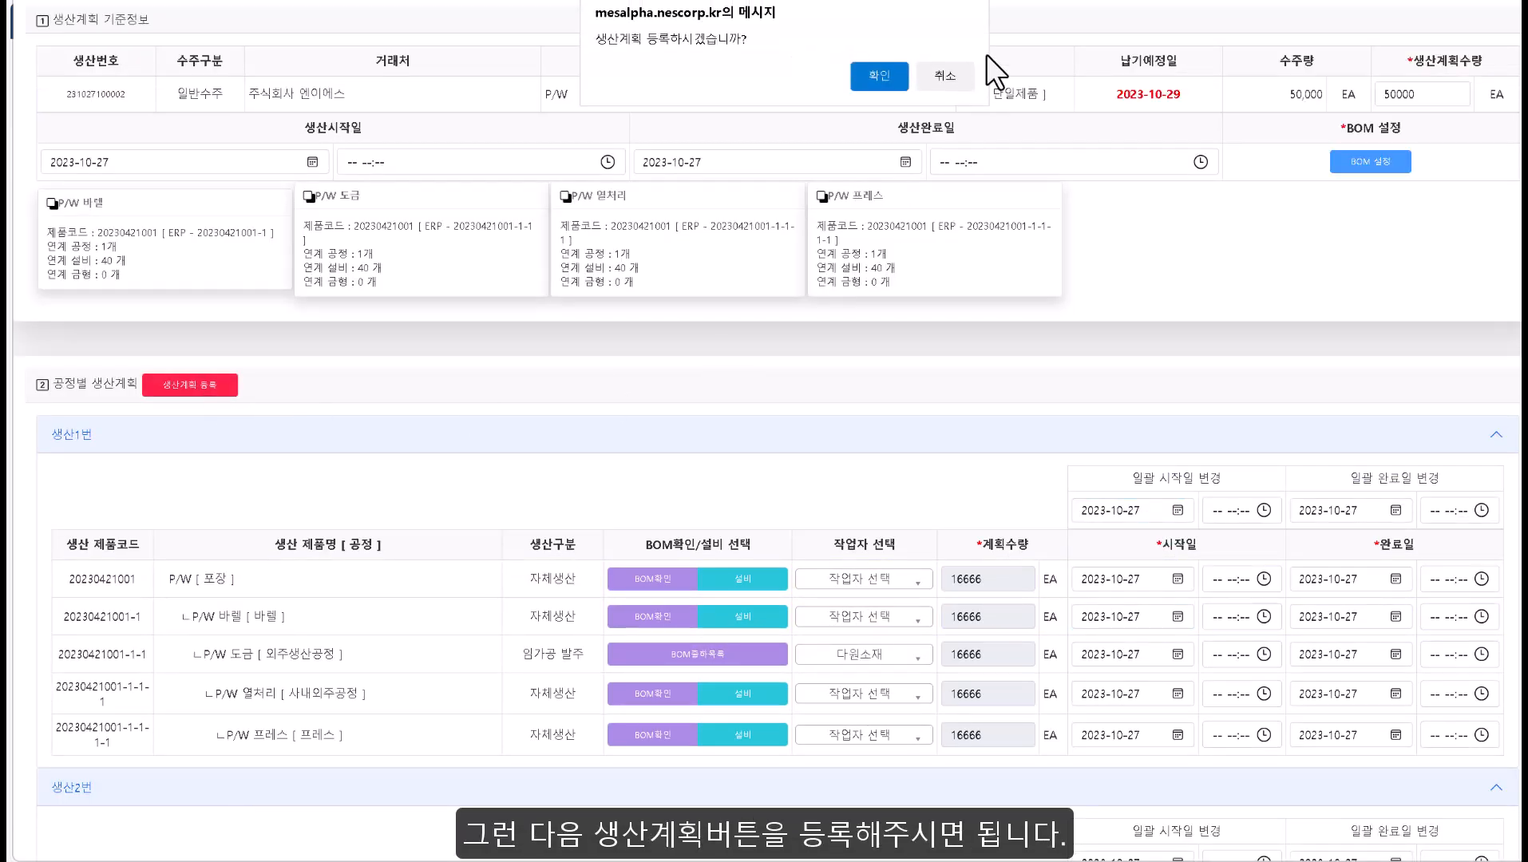
pyautogui.click(880, 75)
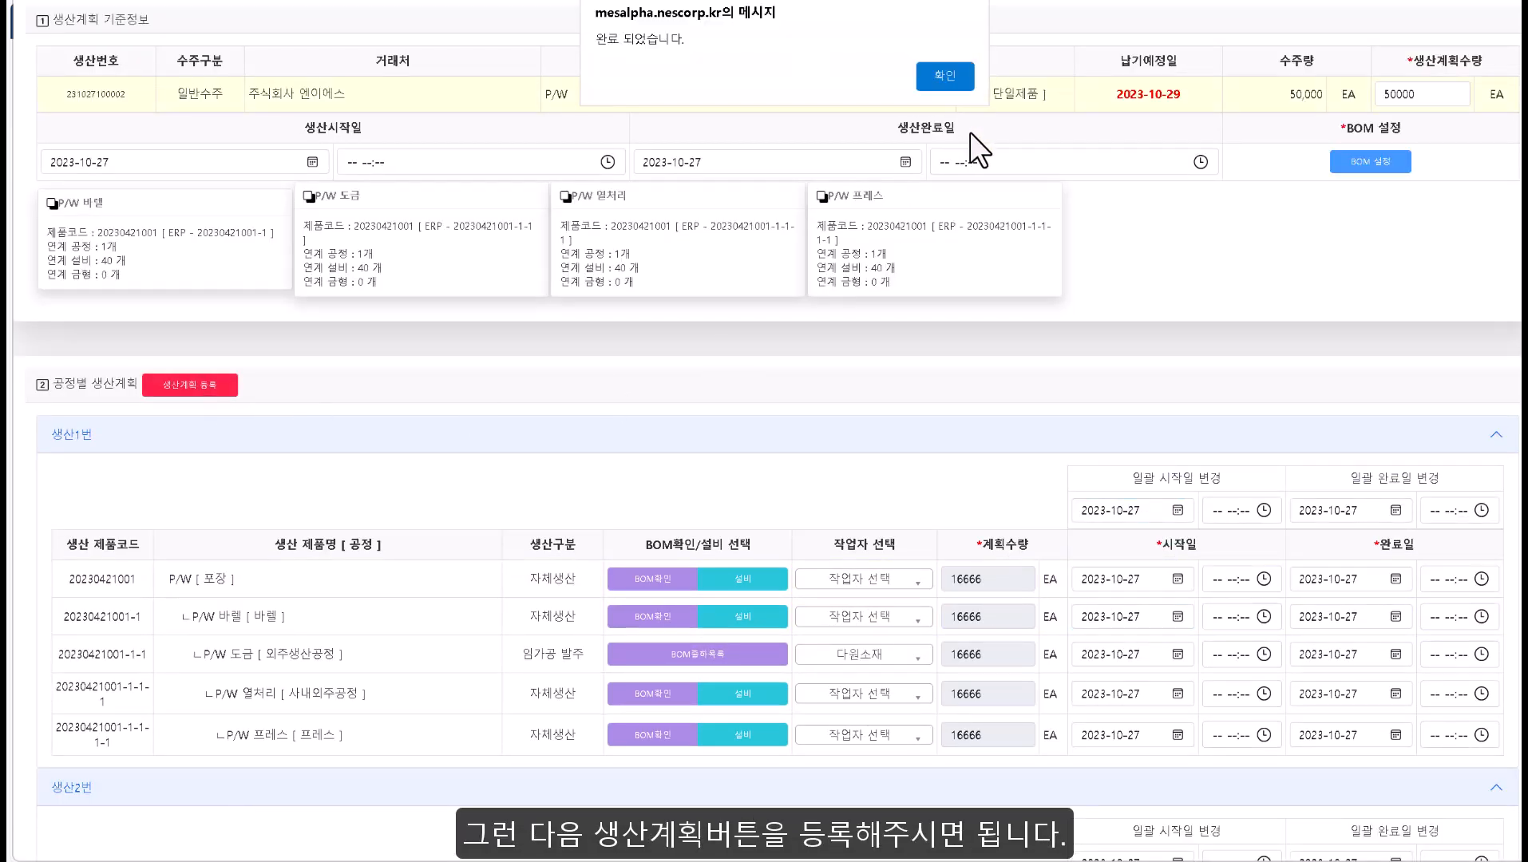
pyautogui.click(950, 80)
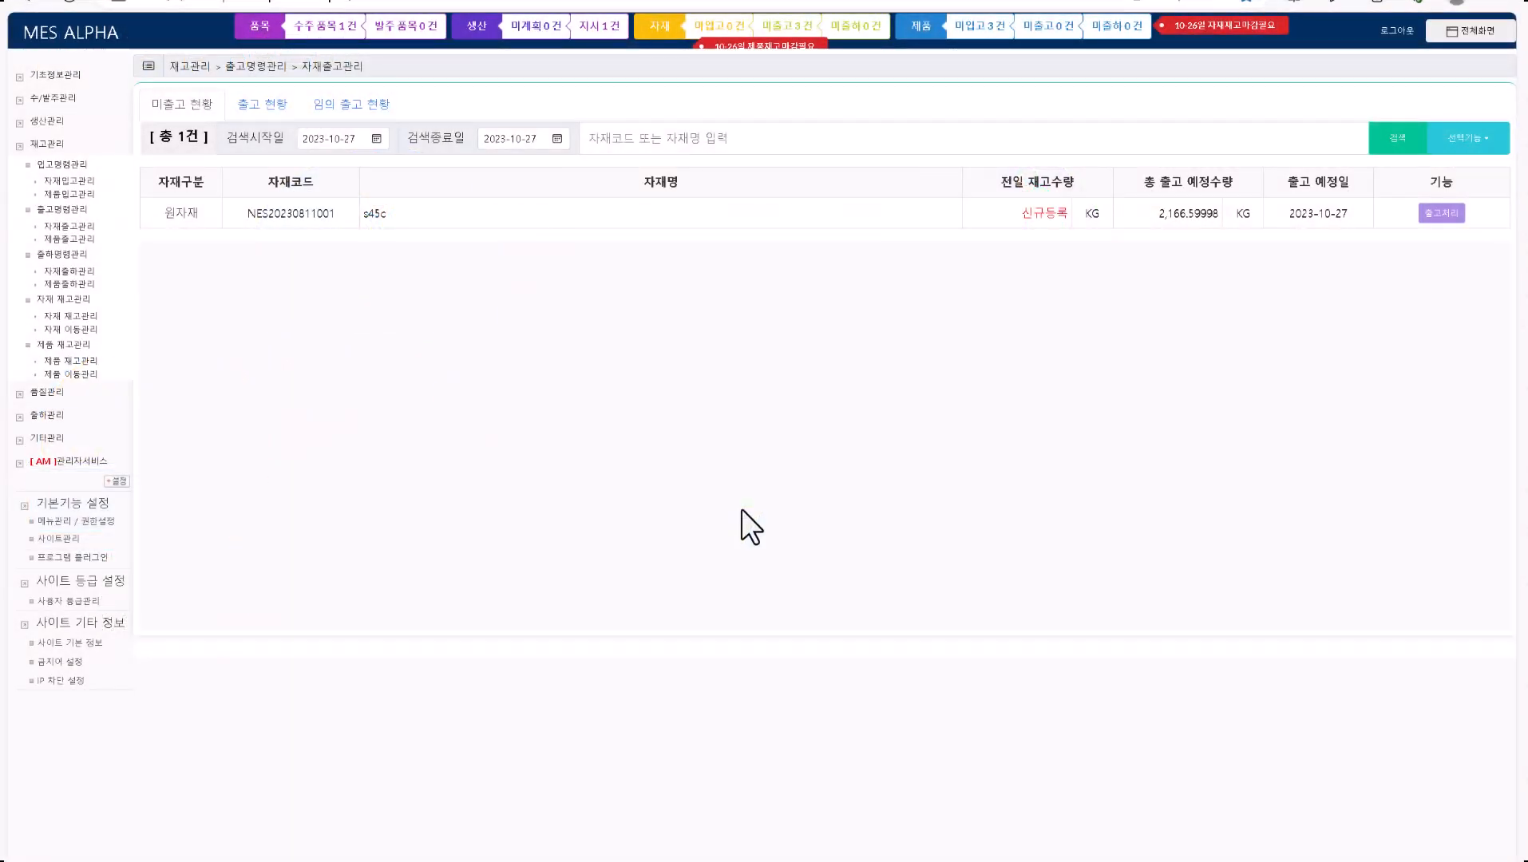
# Step: Process the 833.29999 KG s45c raw-material release for P/W 프레스 as 임의출고 and close the release window
pyautogui.click(1442, 212)
pyautogui.click(1396, 136)
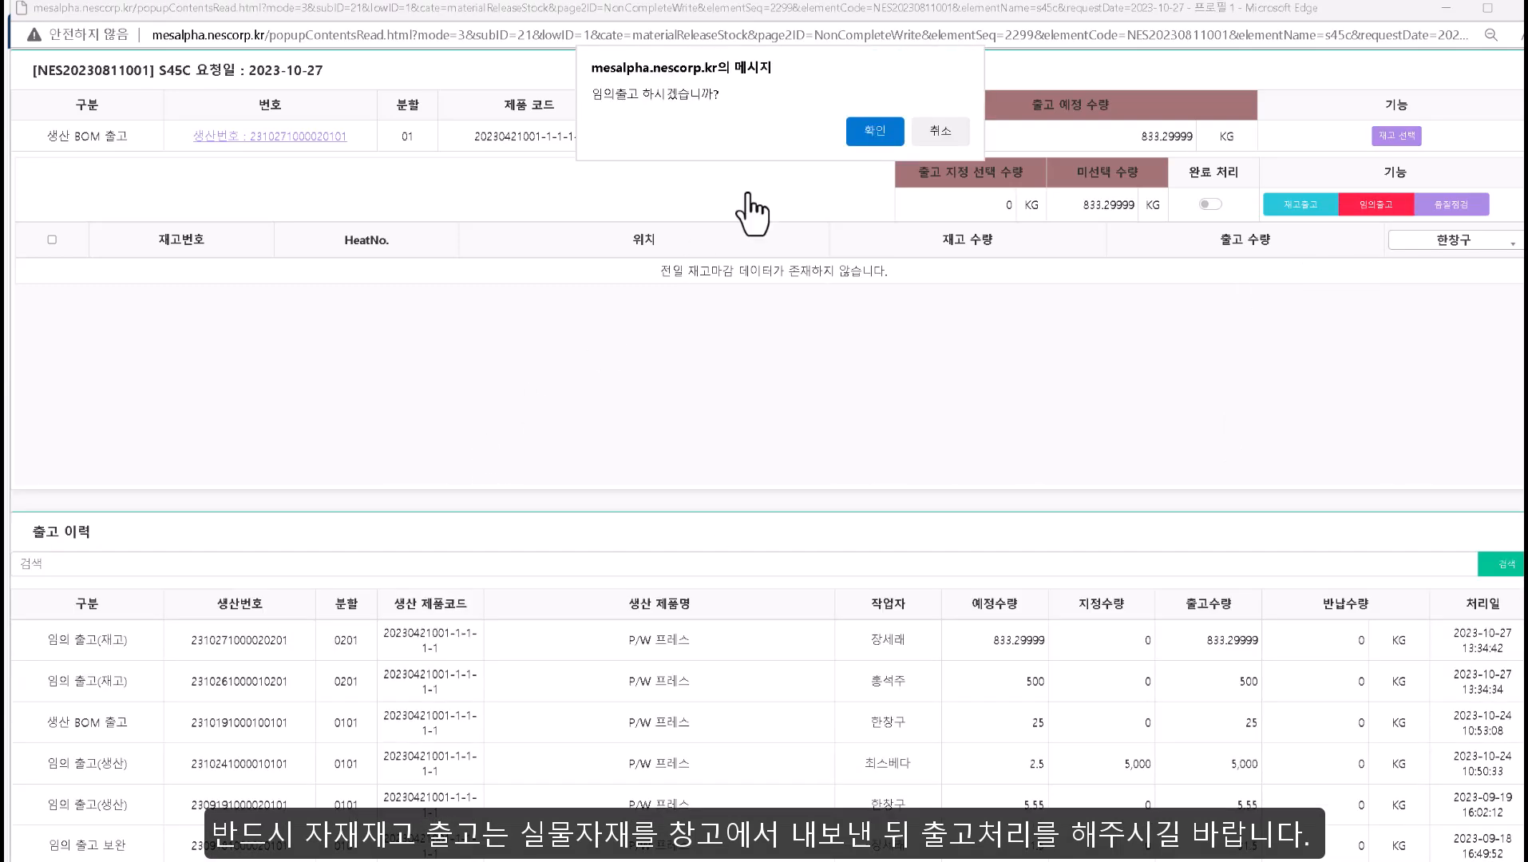
pyautogui.click(878, 131)
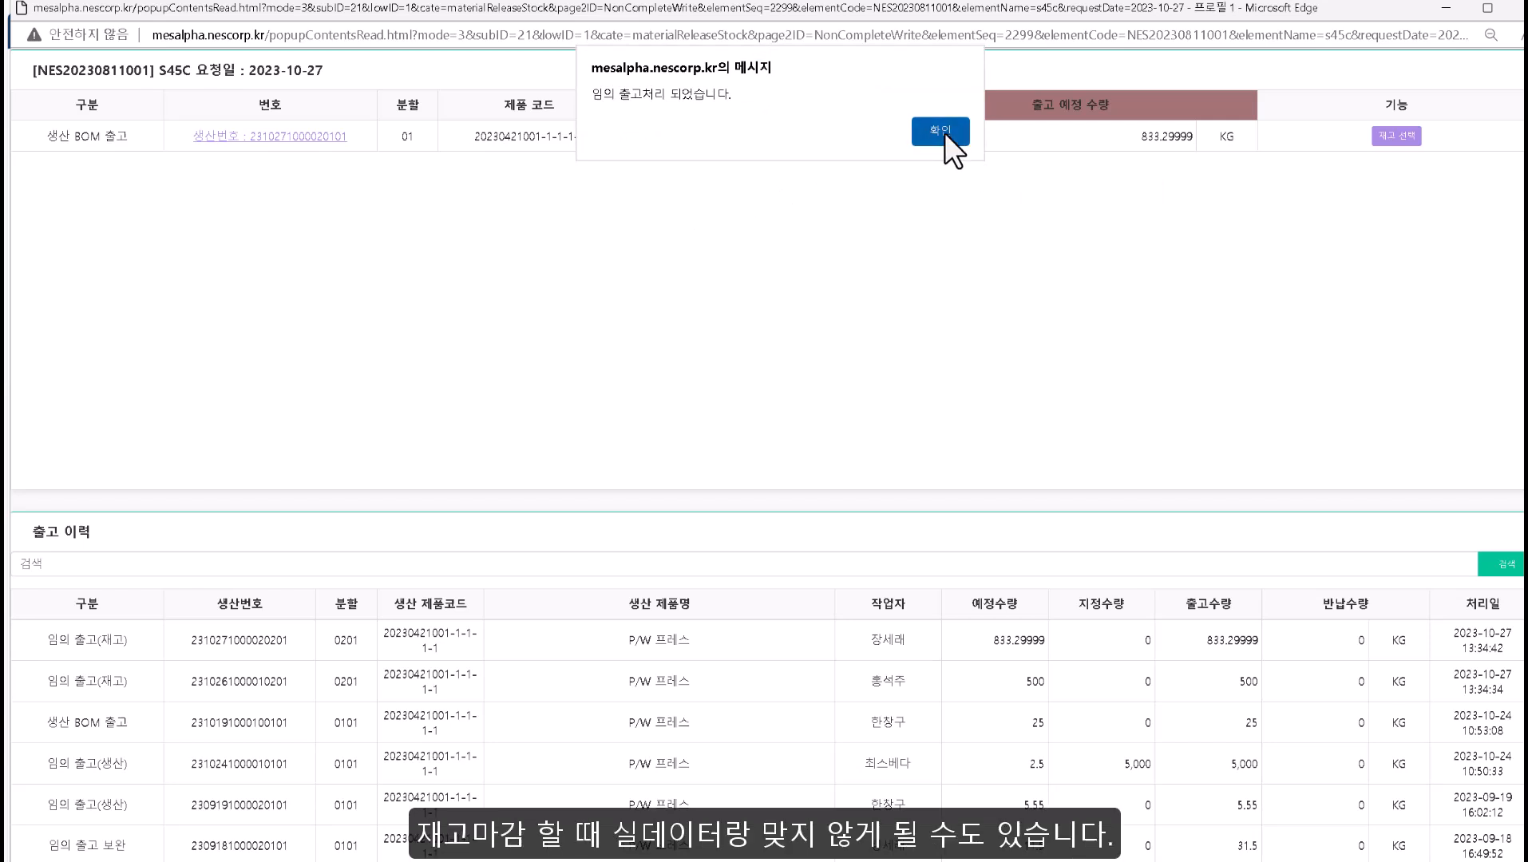
pyautogui.click(944, 133)
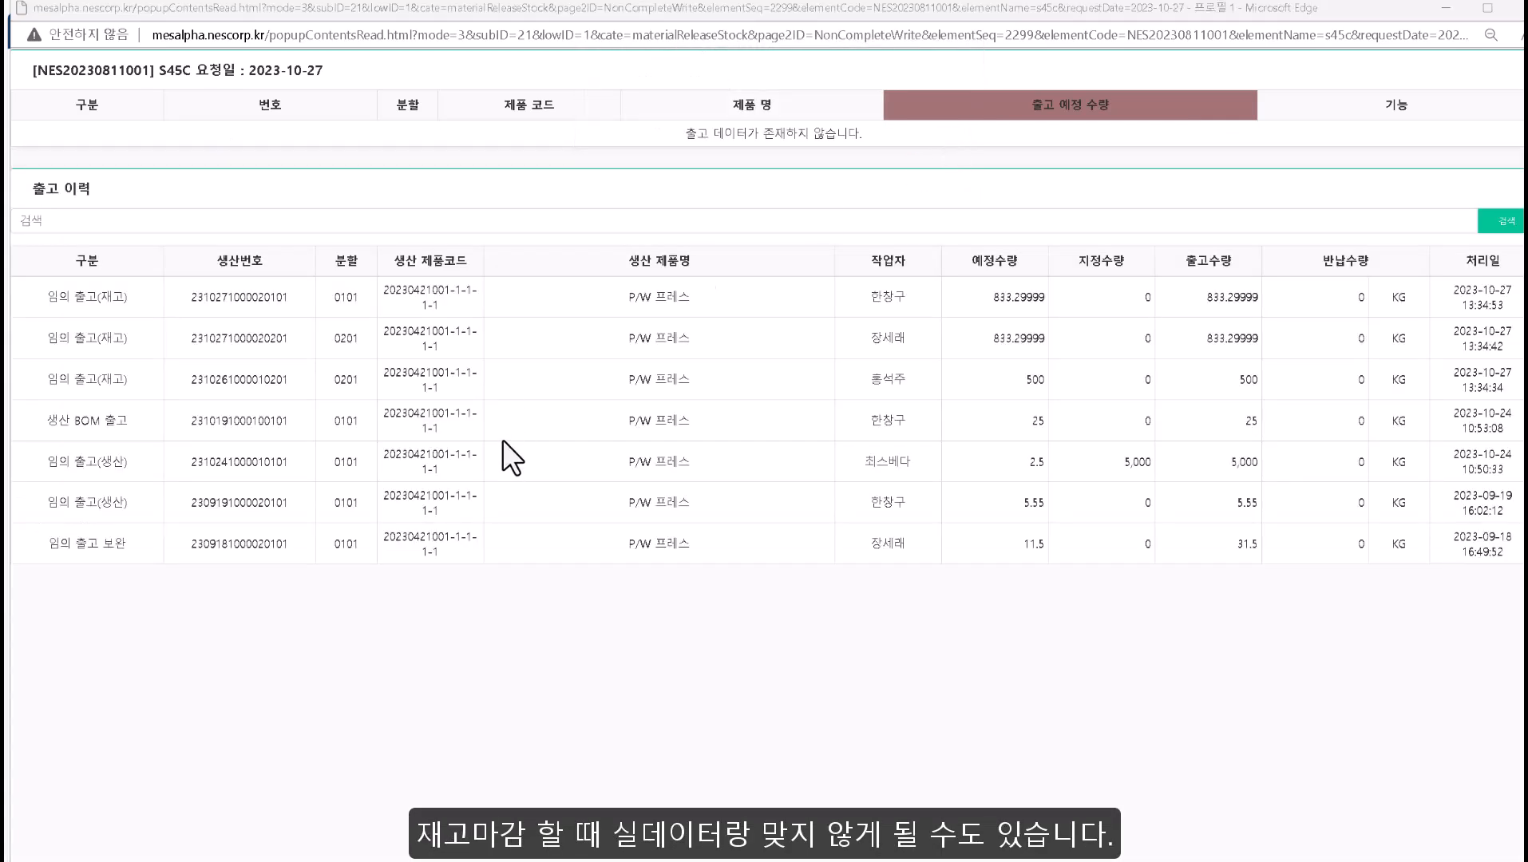
pyautogui.click(1519, 8)
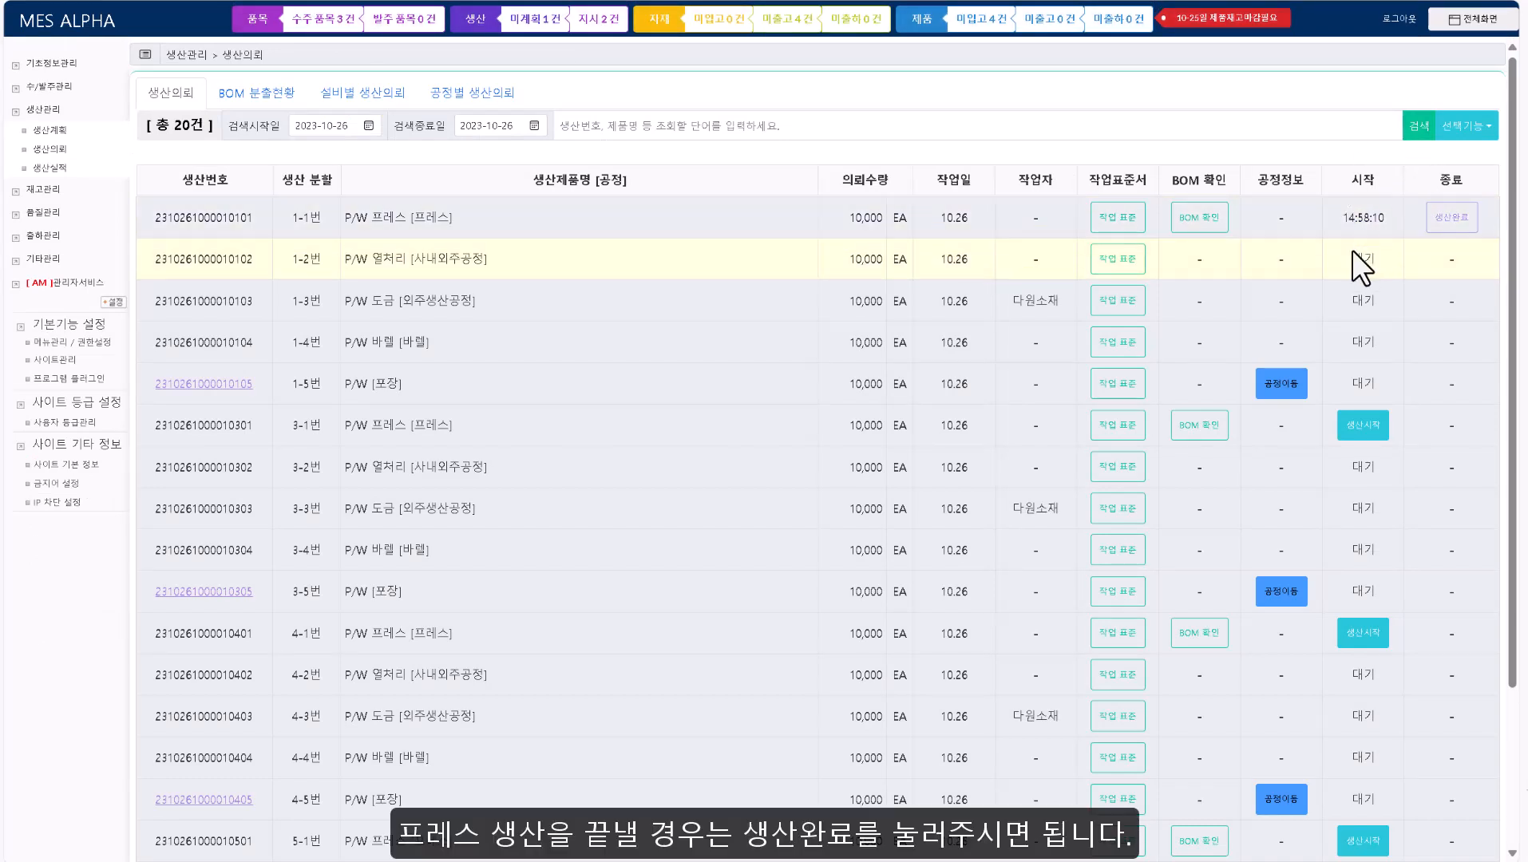
# Step: Register the 1-1번 P/W 프레스 production result with a worker assigned, 10000 good units and 2 defective units
pyautogui.click(1453, 217)
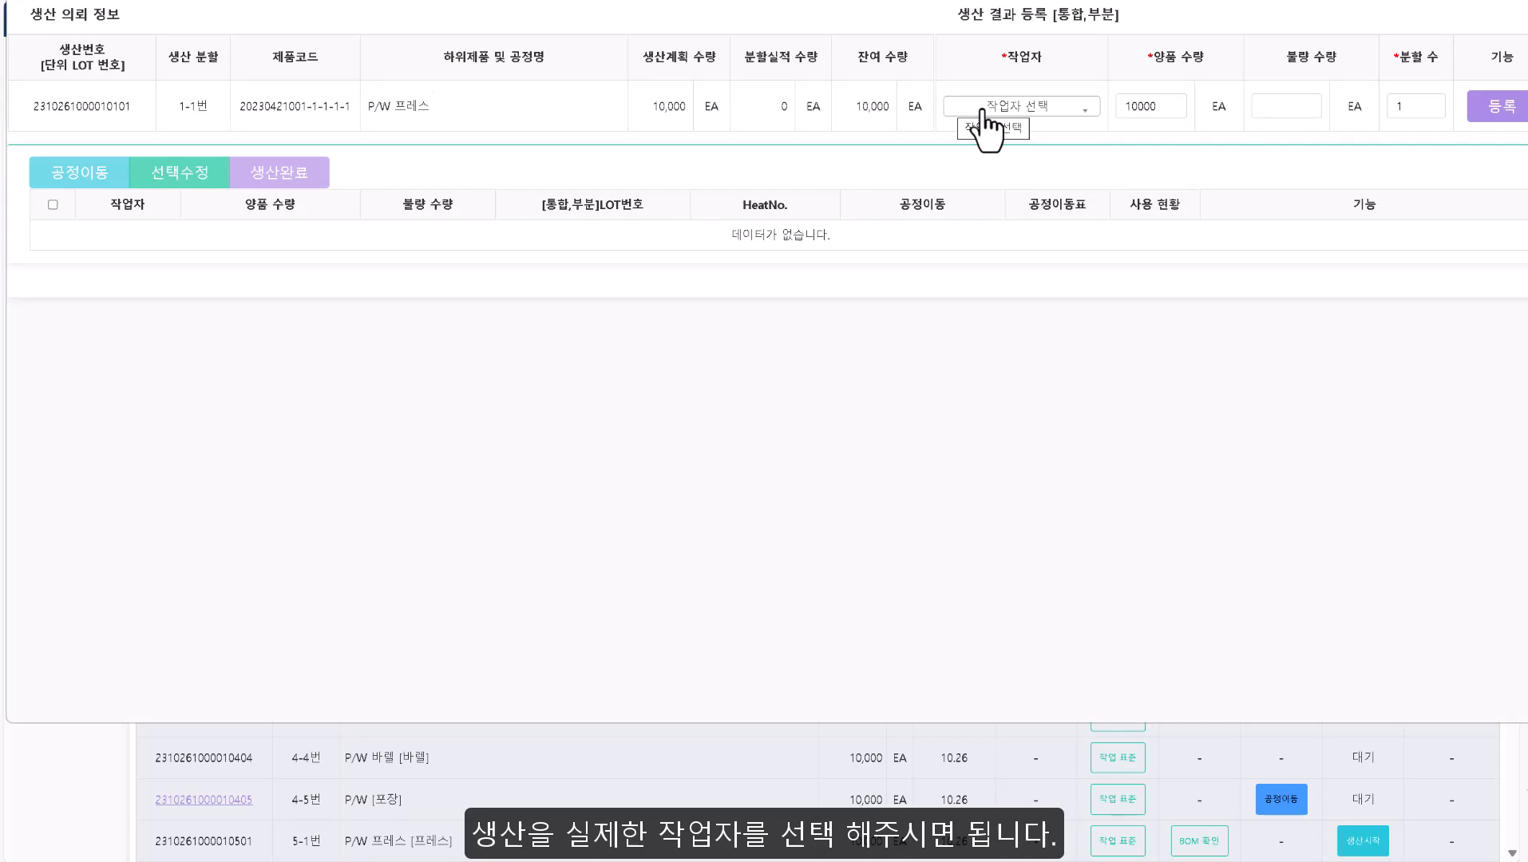
pyautogui.click(985, 113)
pyautogui.click(999, 182)
pyautogui.click(1287, 107)
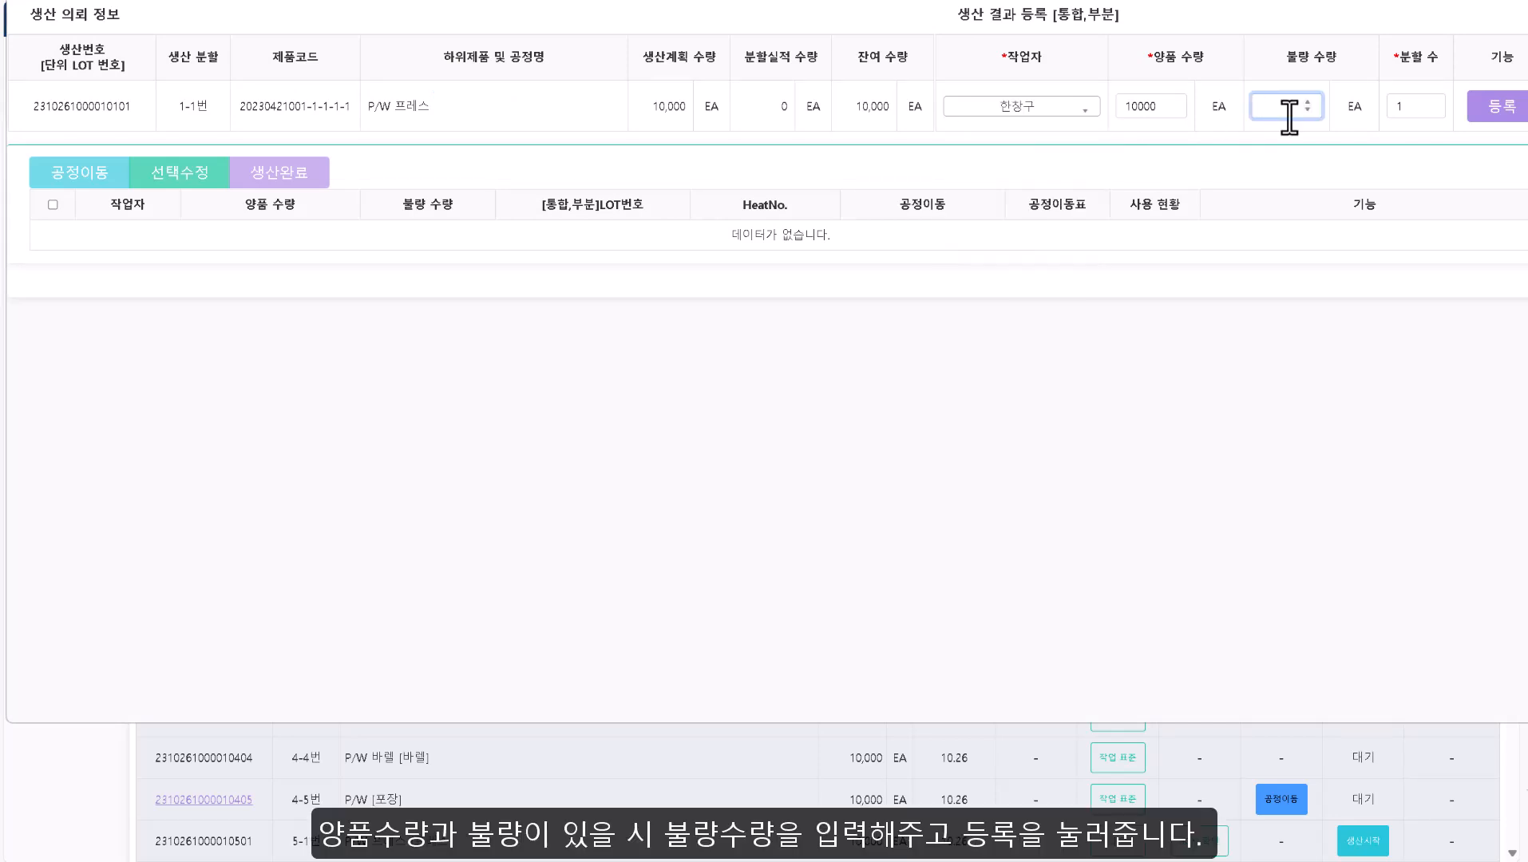
pyautogui.write('2')
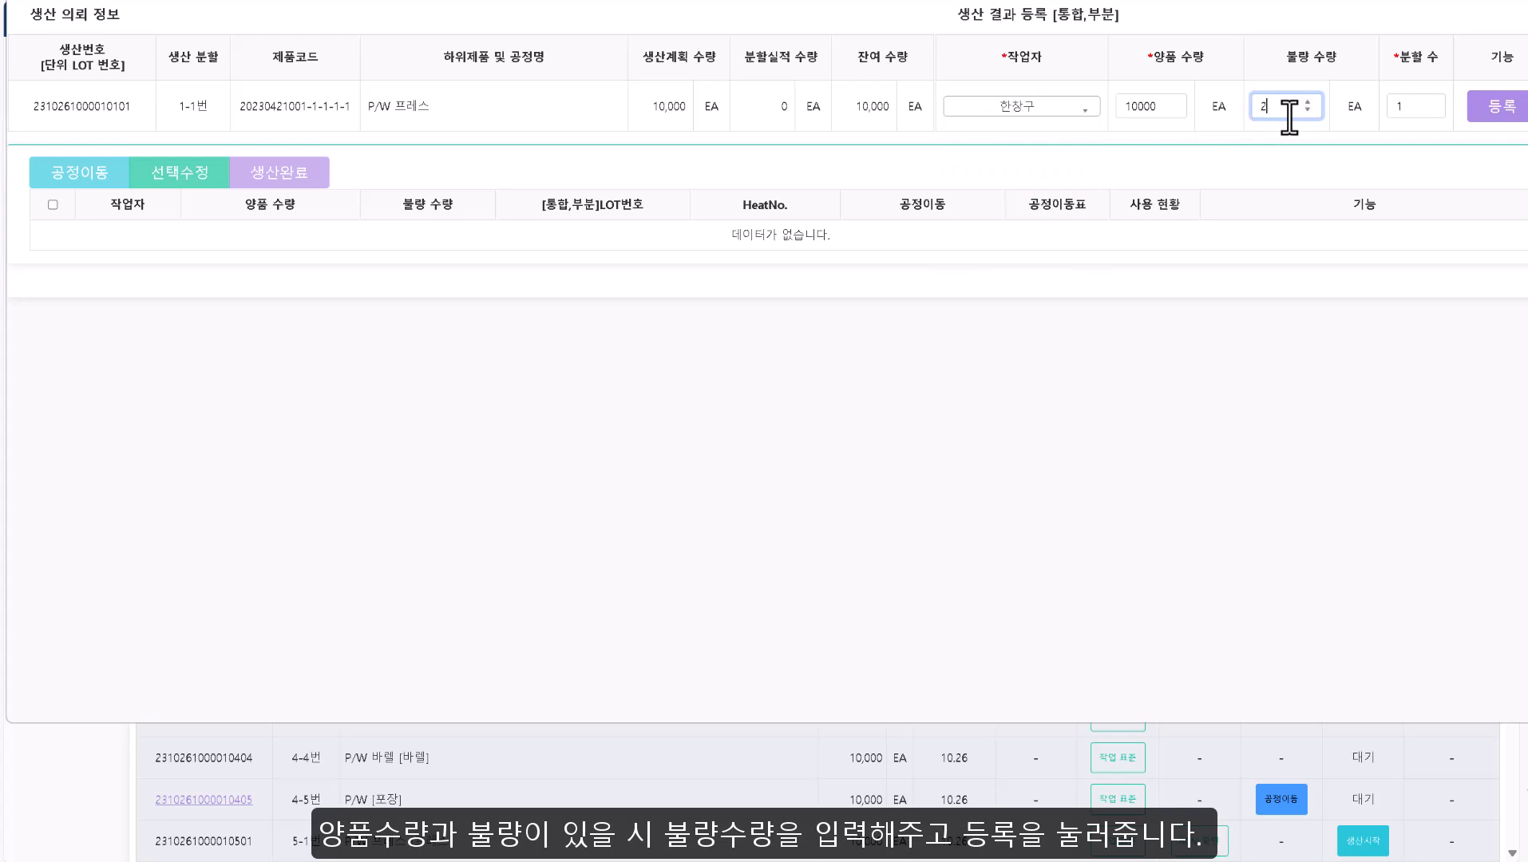
pyautogui.click(1512, 117)
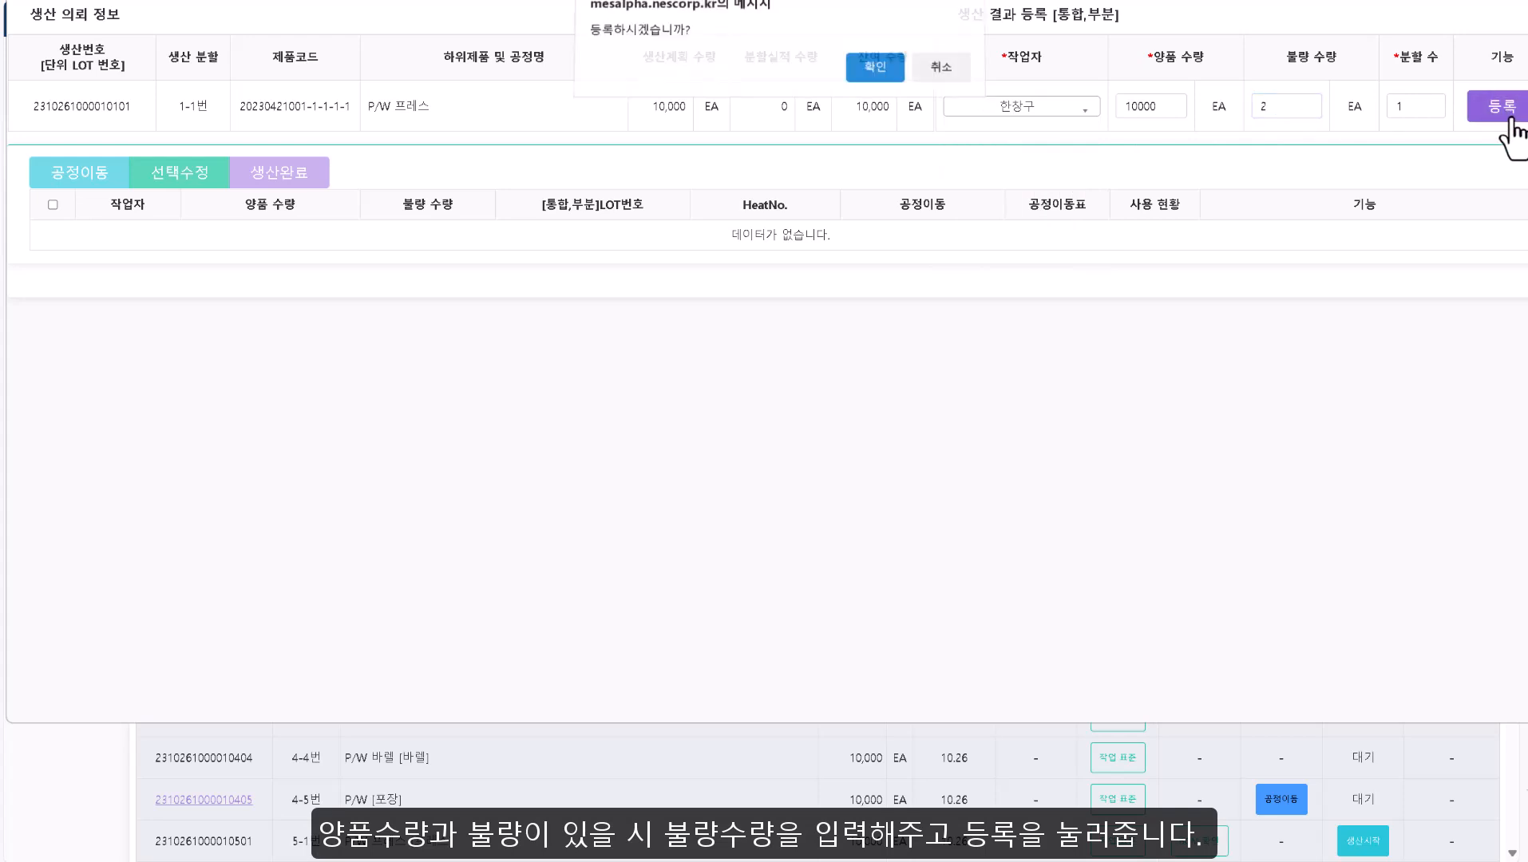
pyautogui.click(876, 75)
pyautogui.click(948, 66)
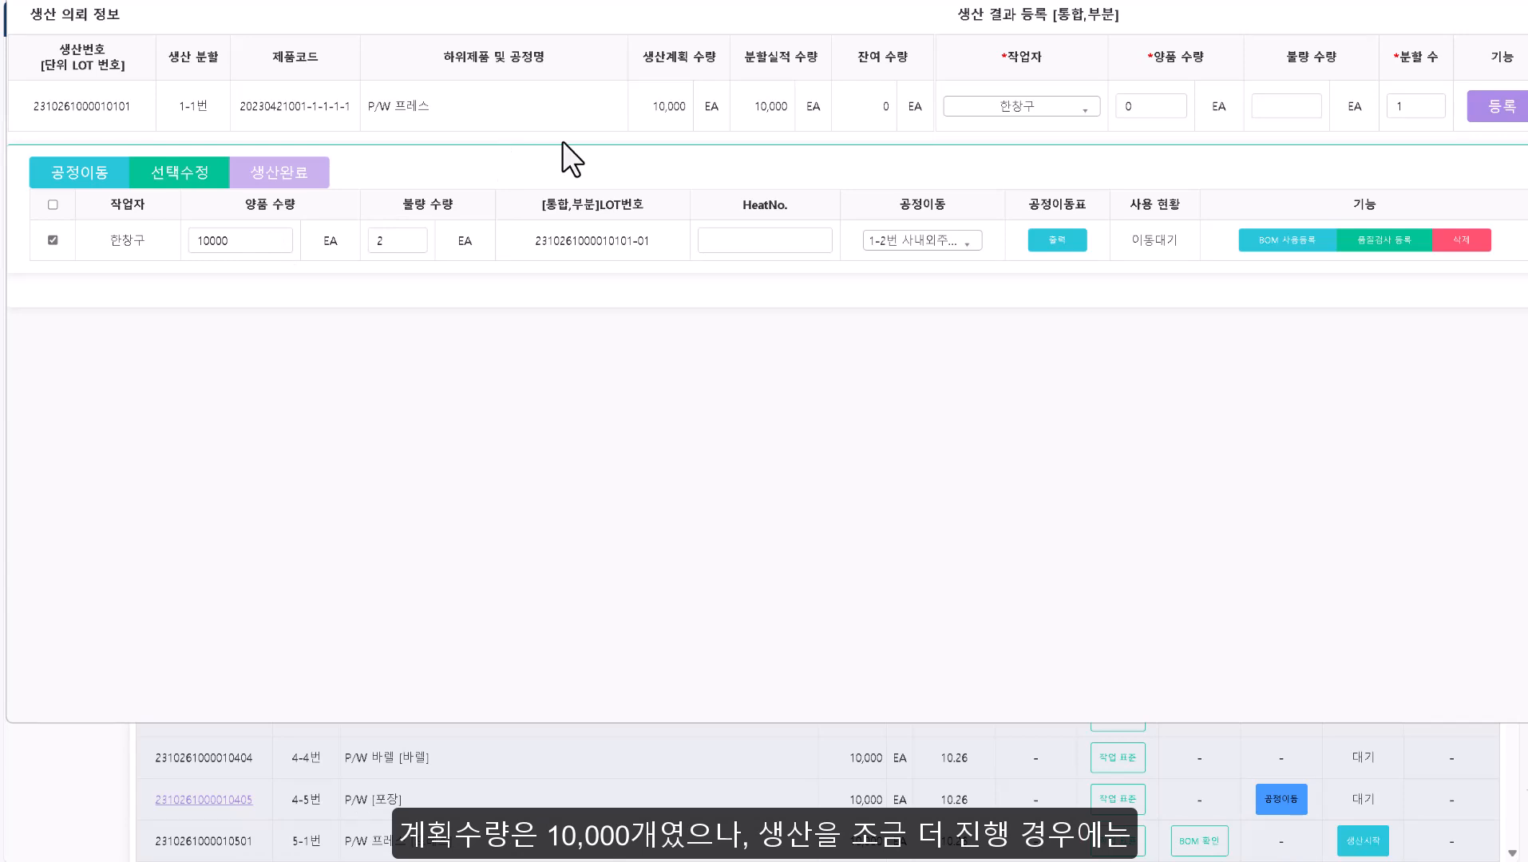
# Step: Register an additional press production result of 3 good units beyond the planned quantity
pyautogui.doubleClick(1167, 108)
pyautogui.write('3')
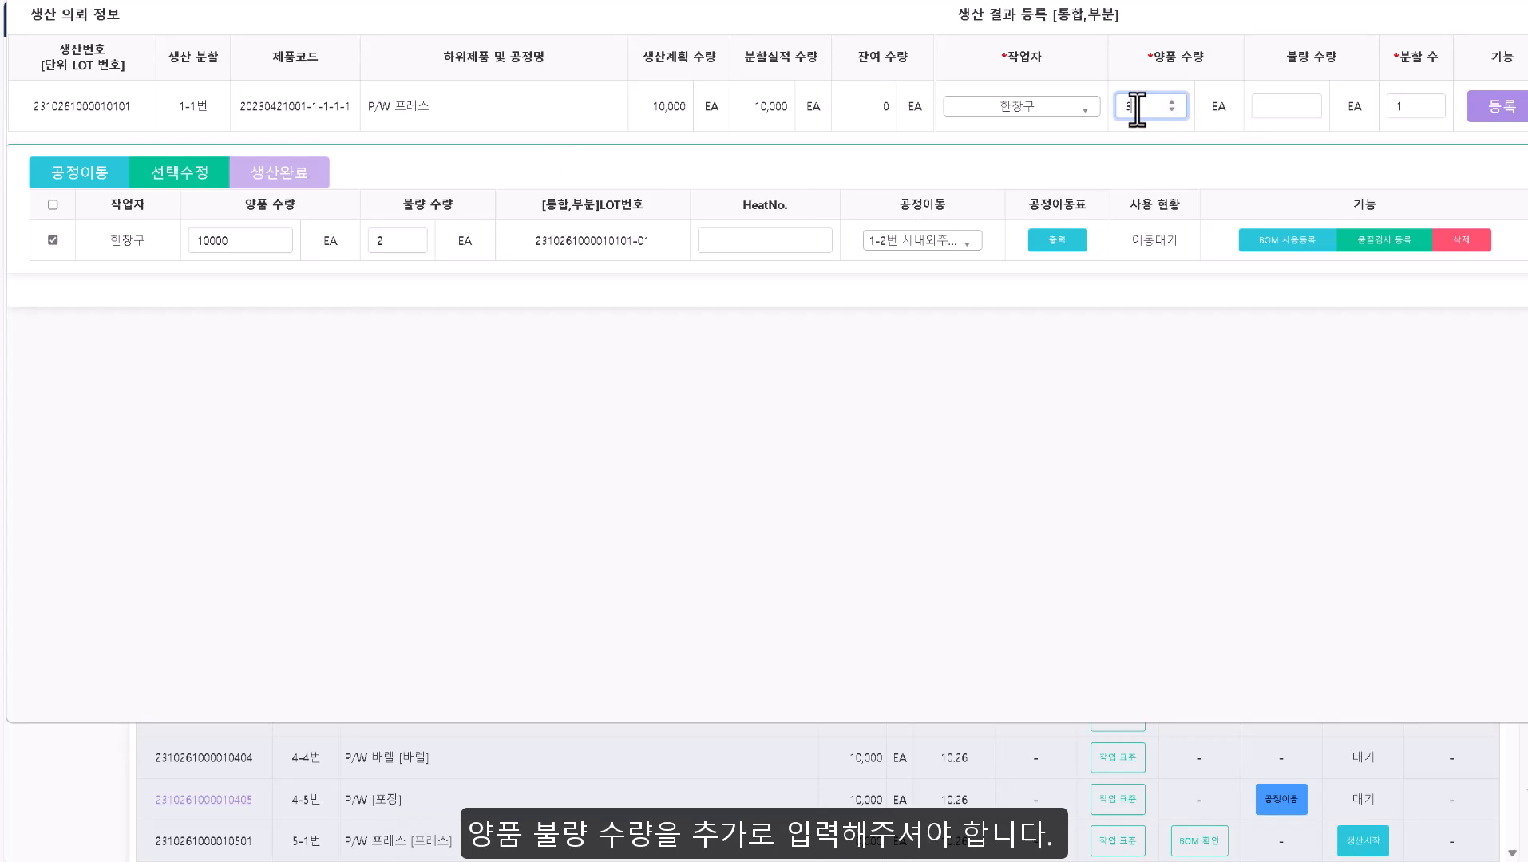
pyautogui.click(1503, 112)
pyautogui.click(865, 70)
pyautogui.click(927, 72)
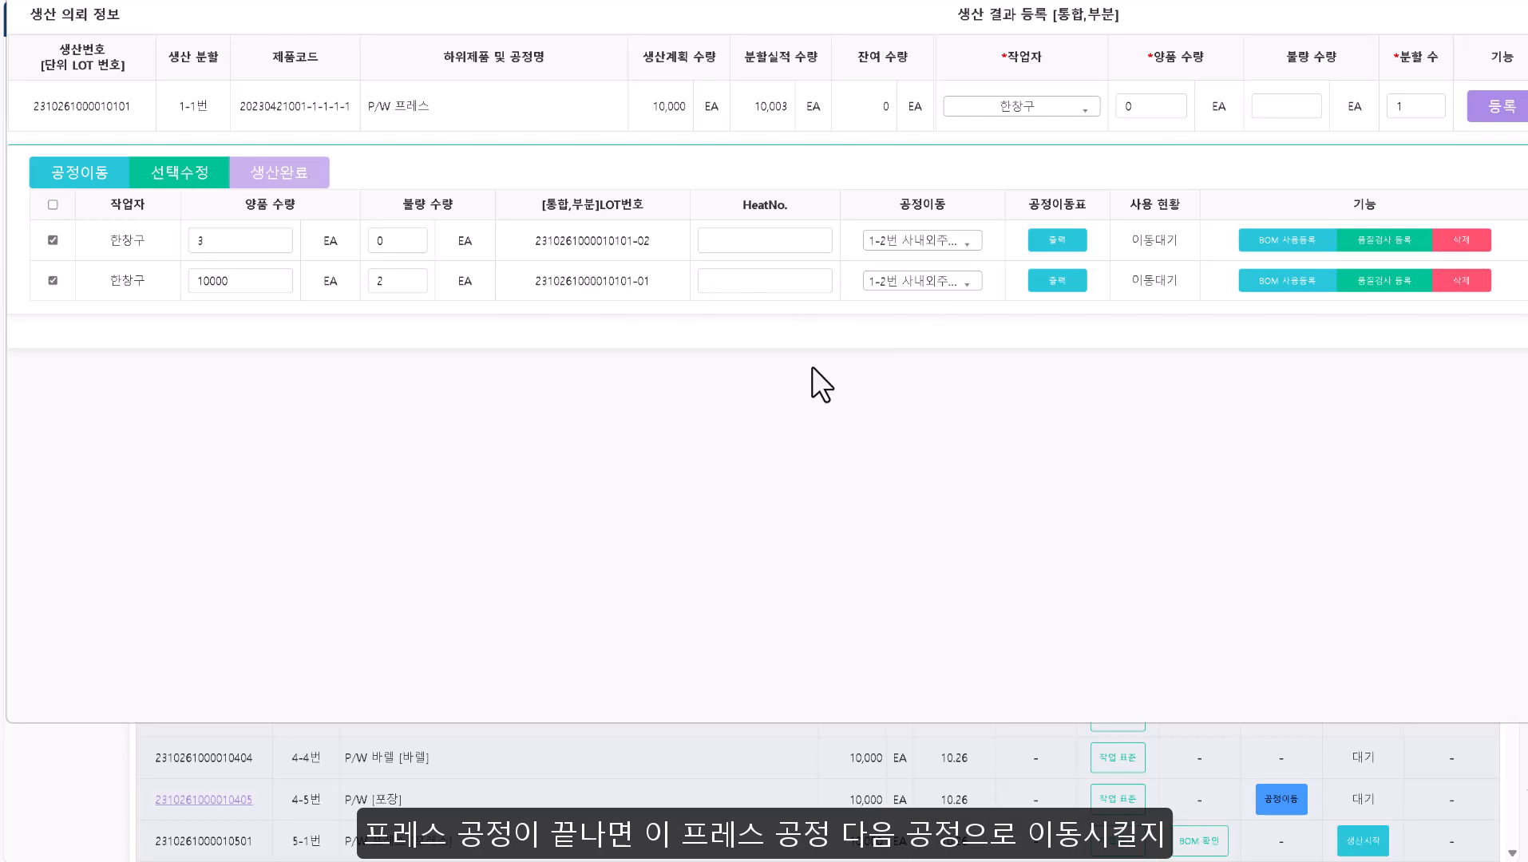
# Step: Route the 10,000 EA press lot to 1-2번 사내외주공정 and the 3 EA lot to 재고입고, and confirm the process move
pyautogui.click(925, 289)
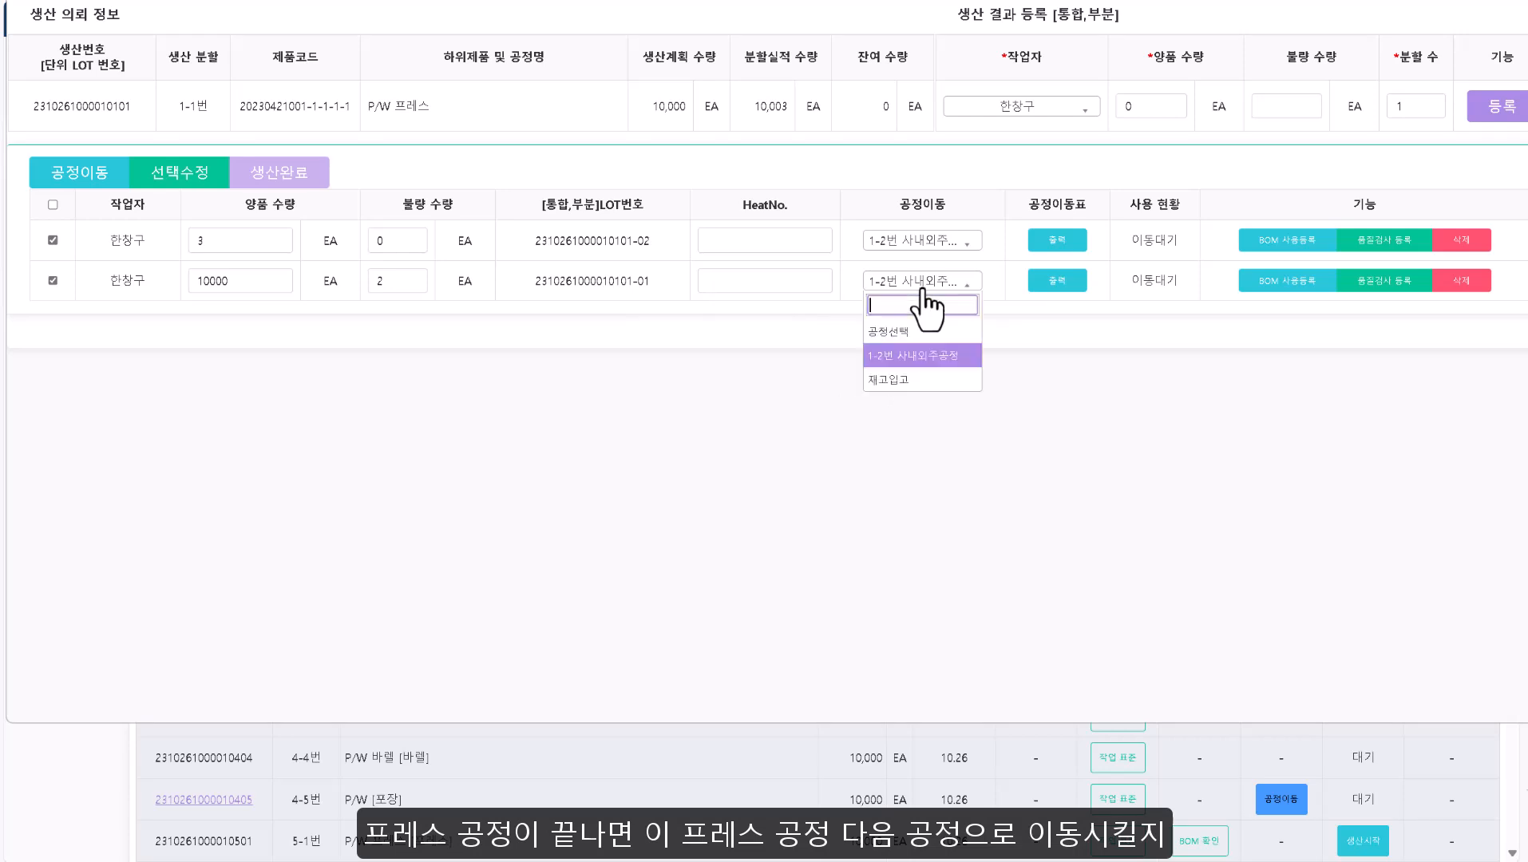
pyautogui.click(971, 364)
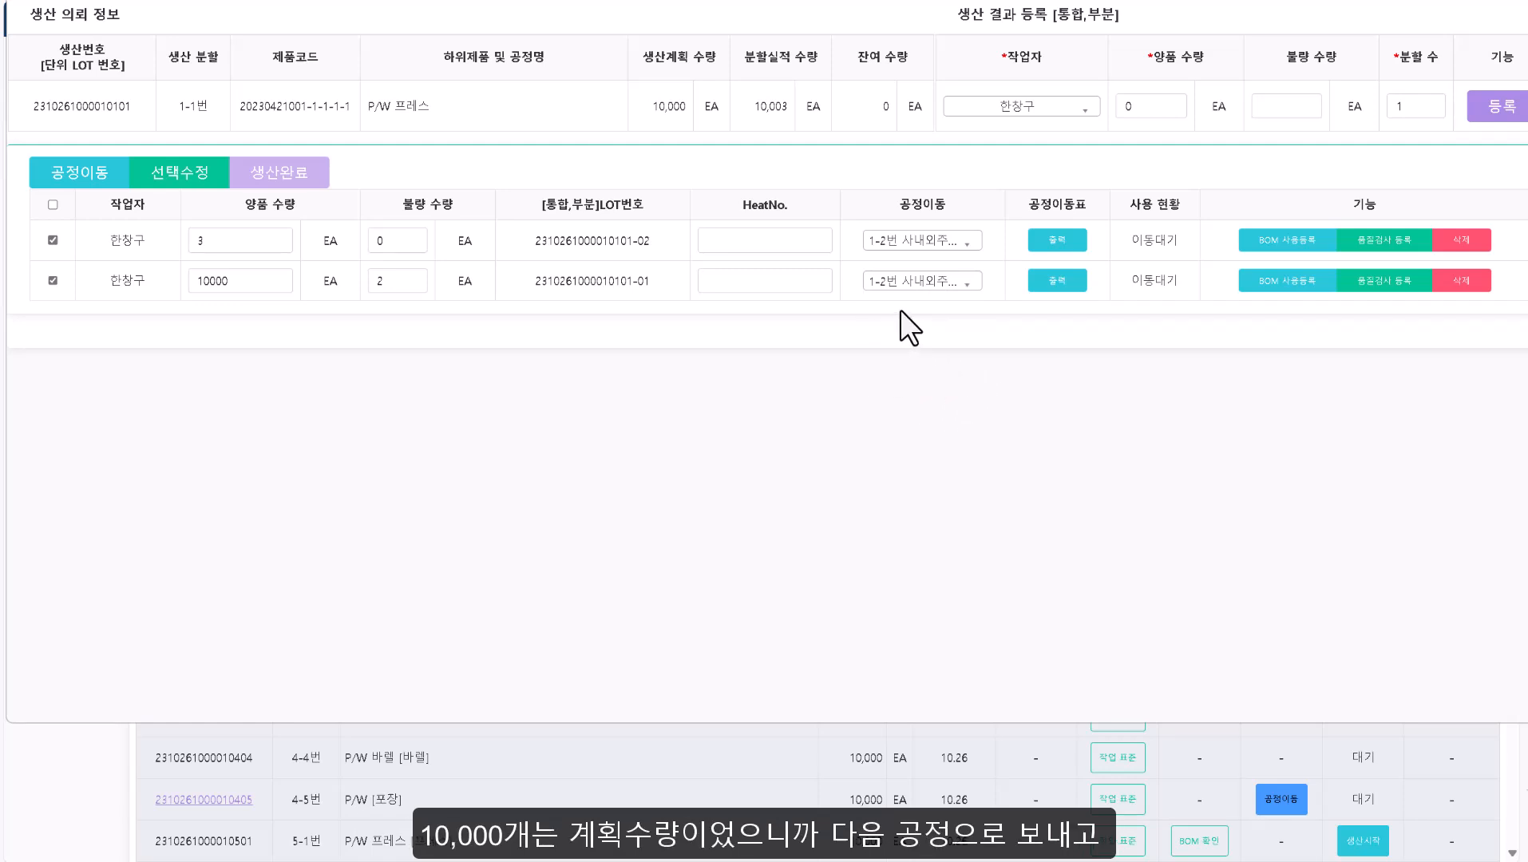
pyautogui.click(918, 284)
pyautogui.click(918, 381)
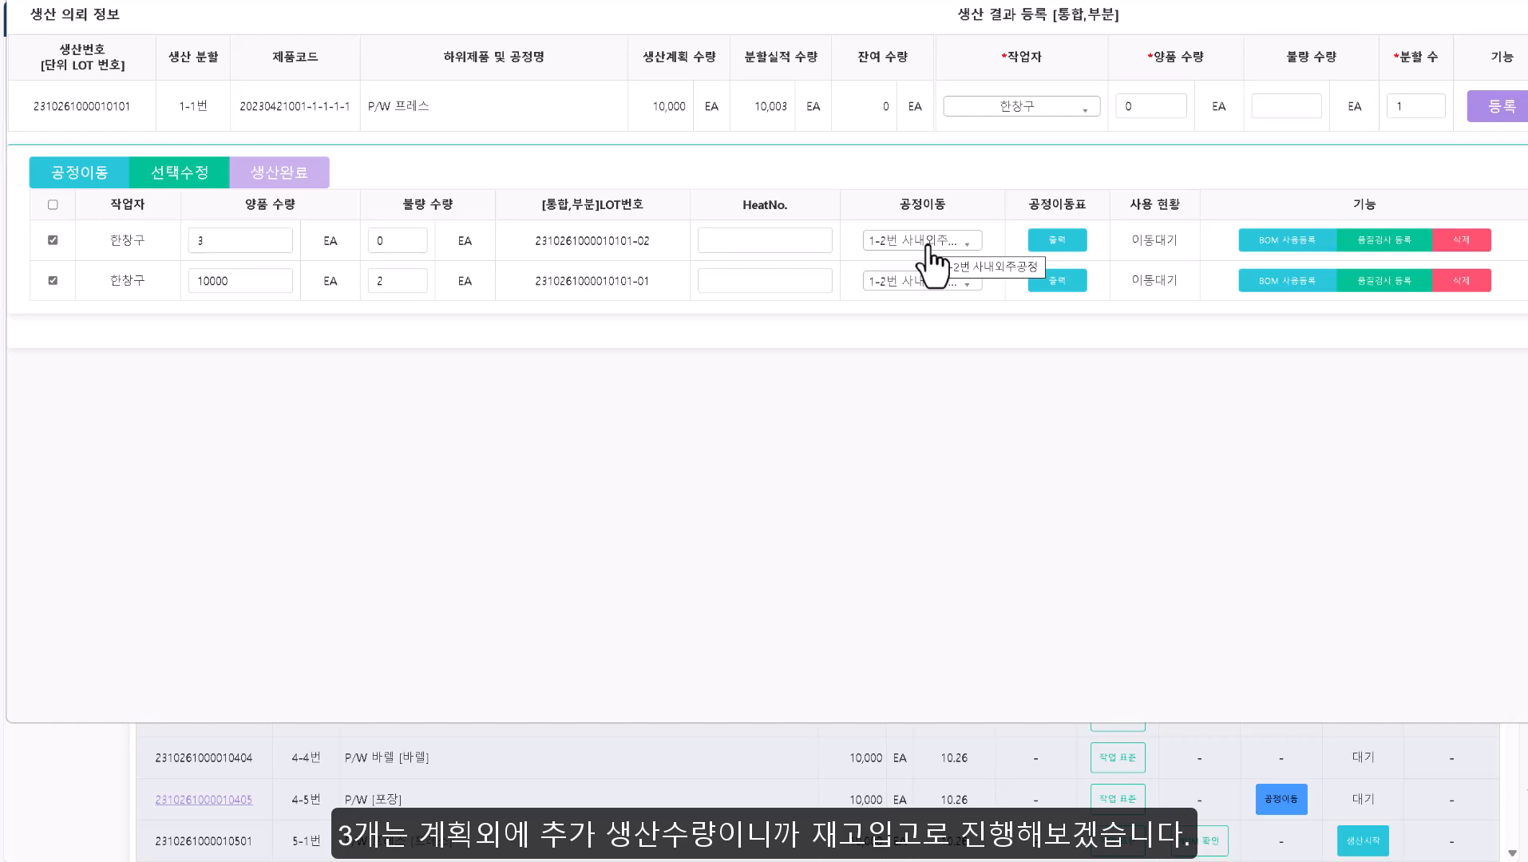
pyautogui.click(926, 240)
pyautogui.click(906, 340)
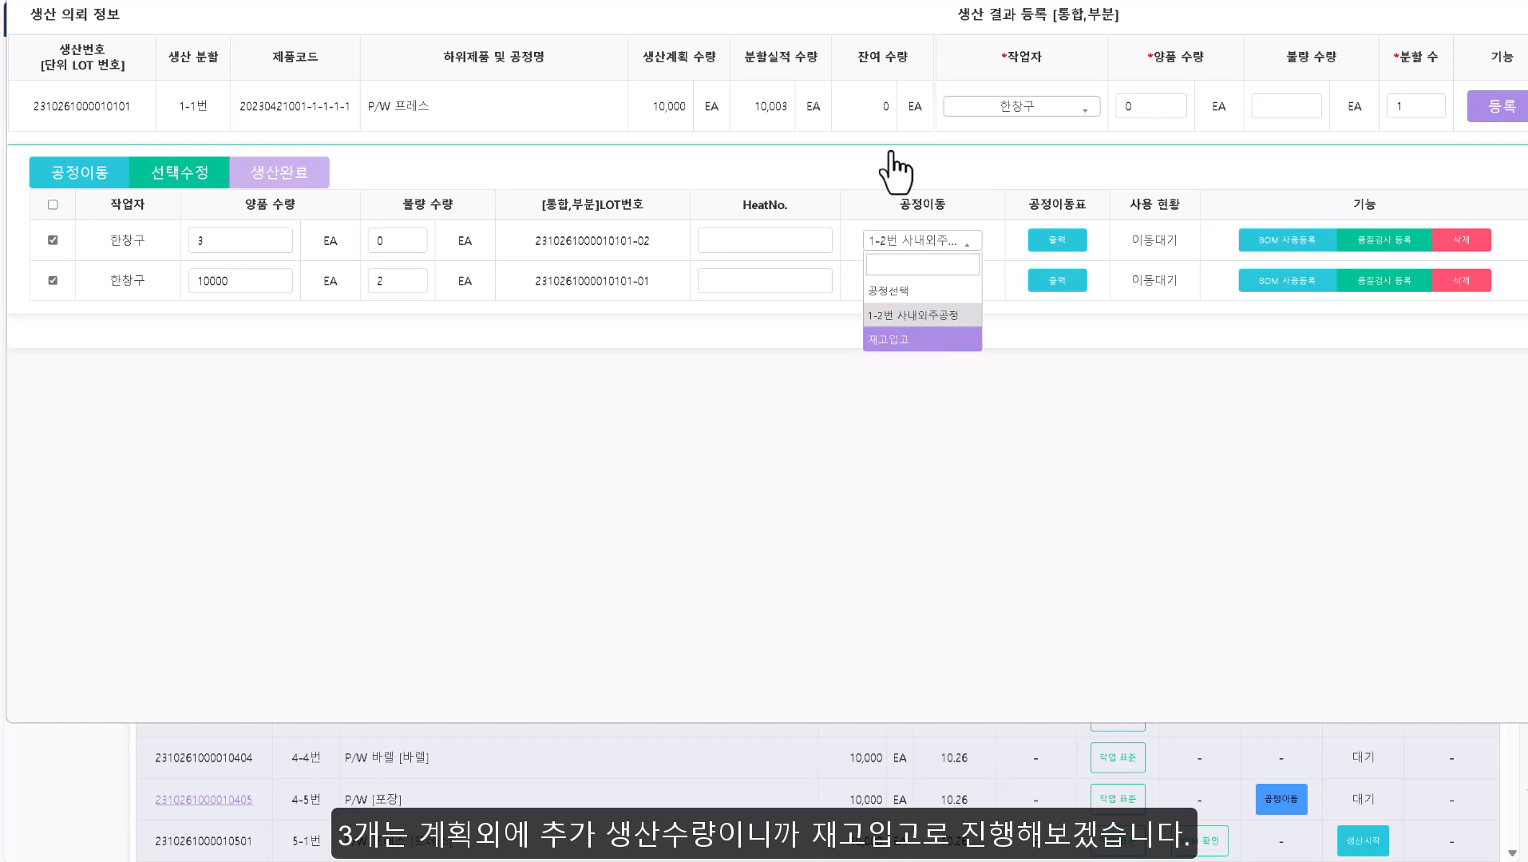
pyautogui.click(936, 73)
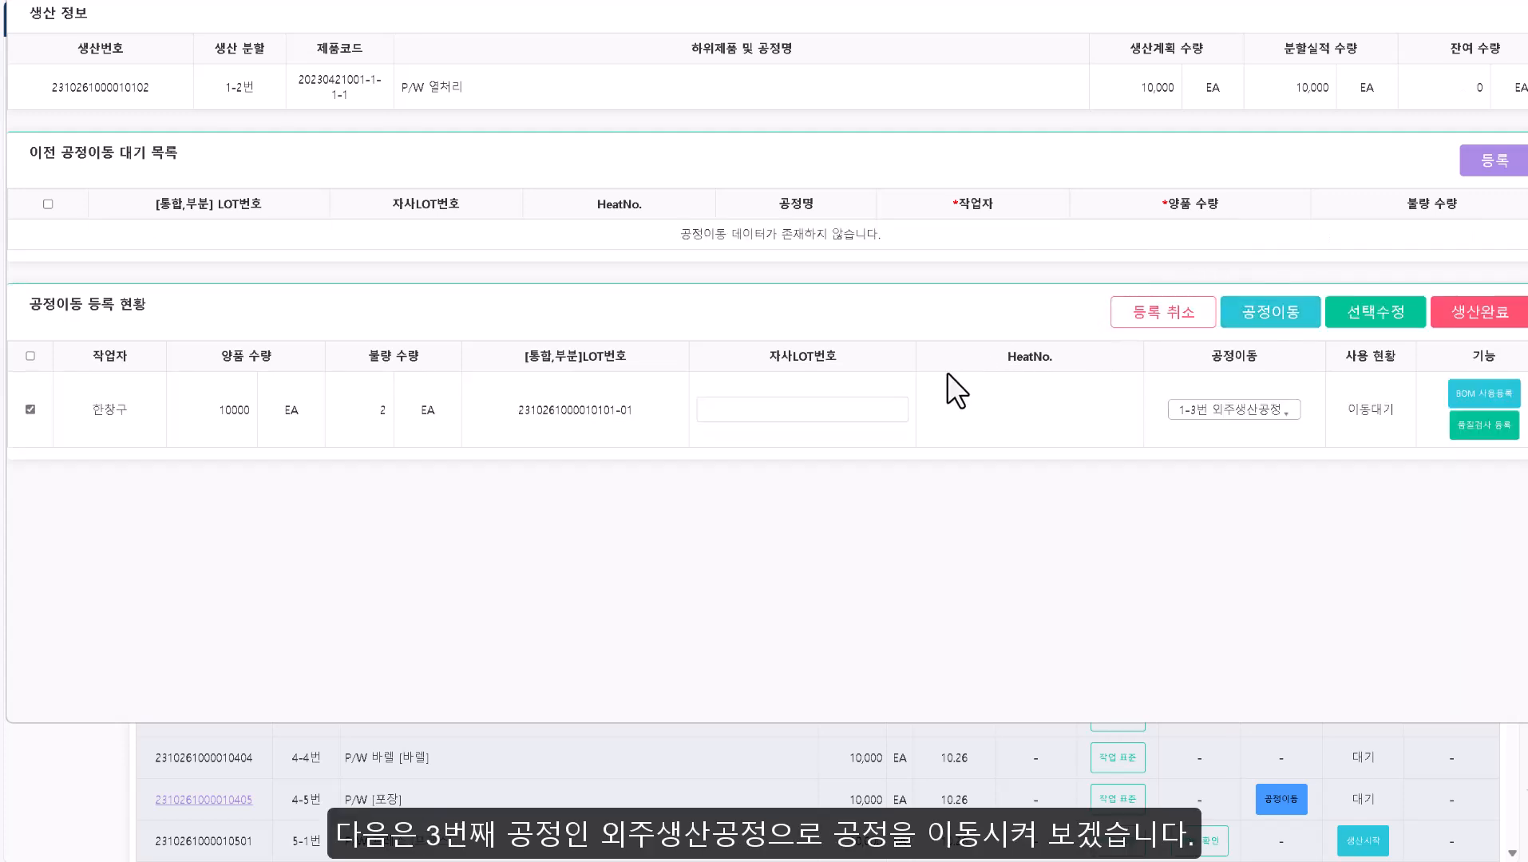
# Step: Move the 10,000 EA P/W 열처리 lot to the 1-3번 외주생산공정 process
pyautogui.click(1266, 313)
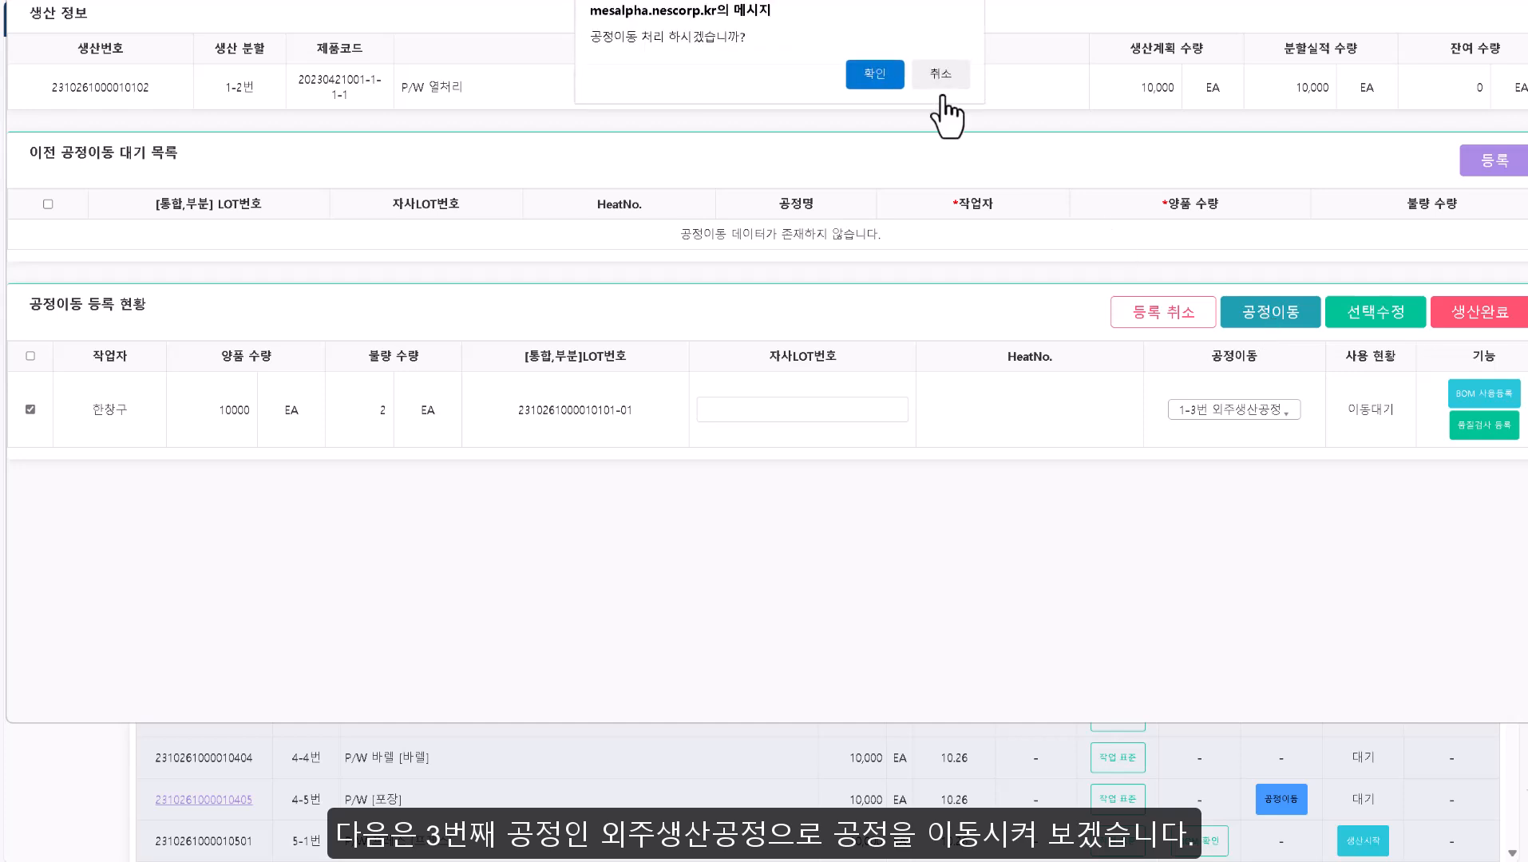
pyautogui.click(868, 65)
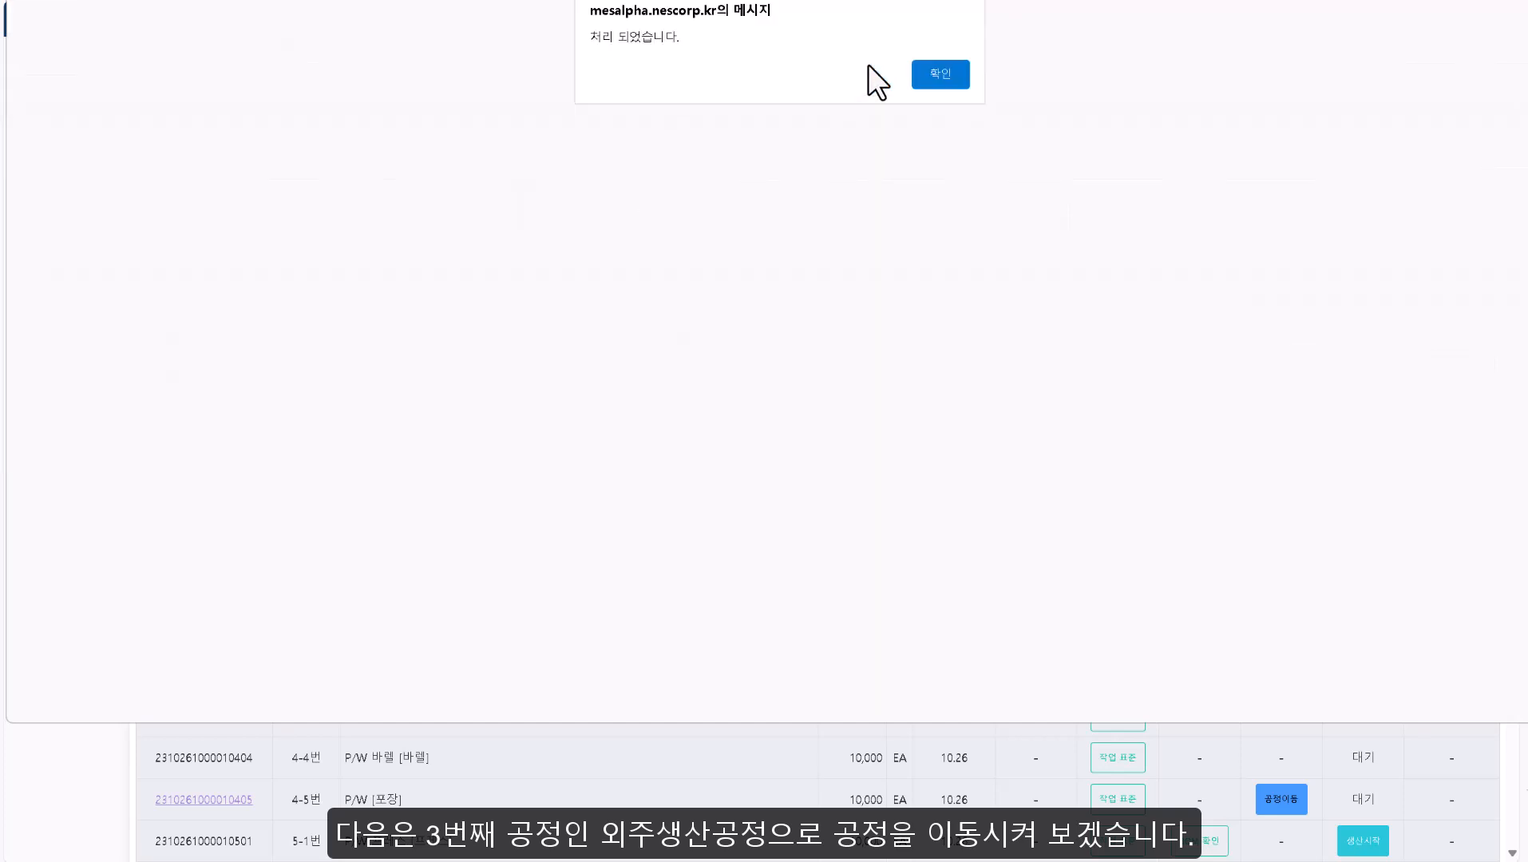
pyautogui.click(921, 72)
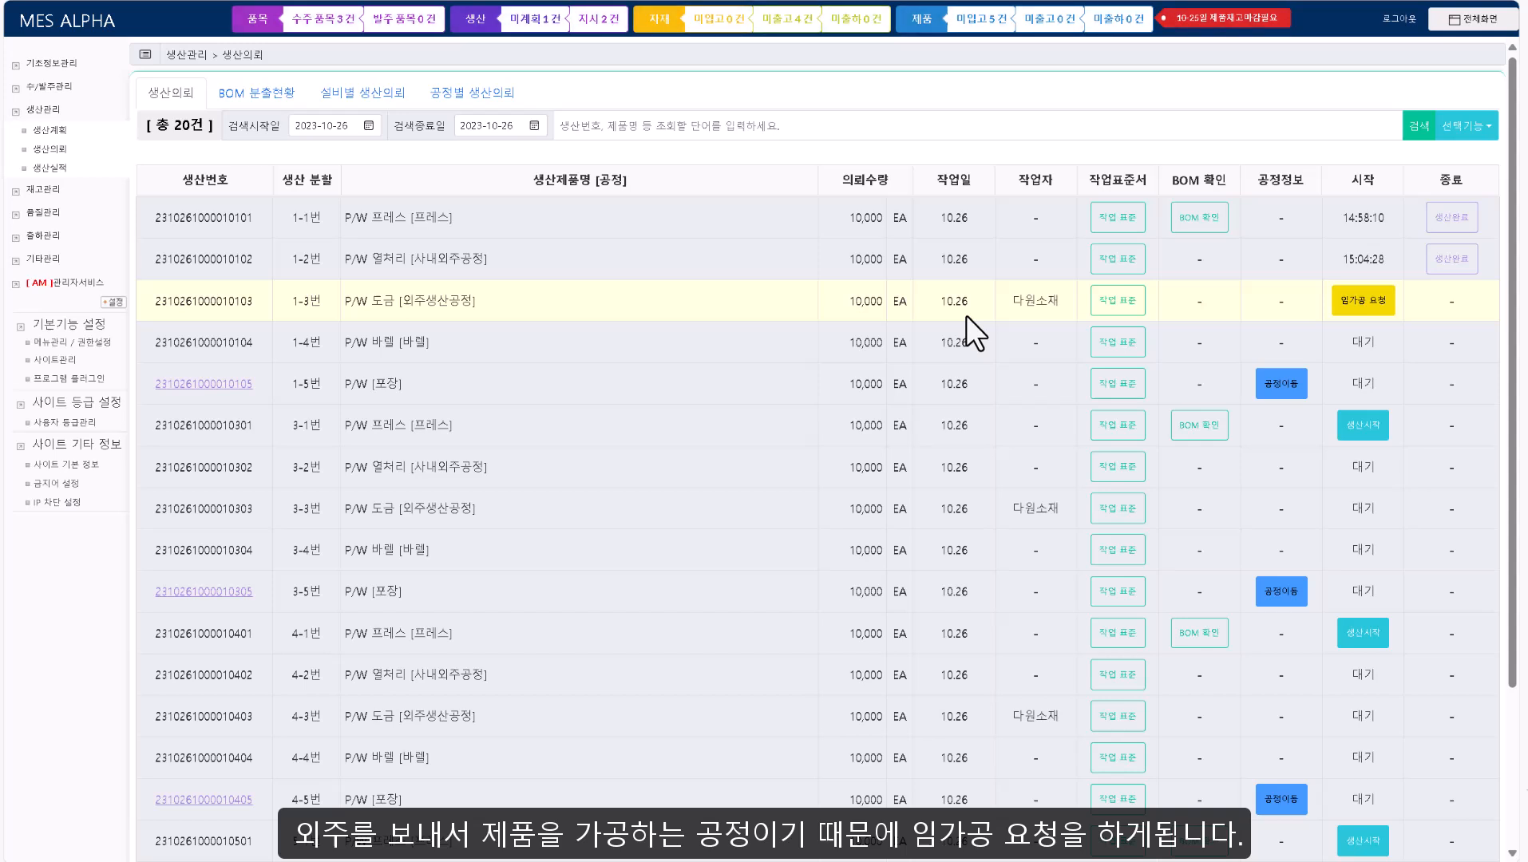
# Step: Register the 10,000 EA heat-treated lot for 1-3번 P/W 도금 and submit its 임가공 요청
pyautogui.click(1350, 303)
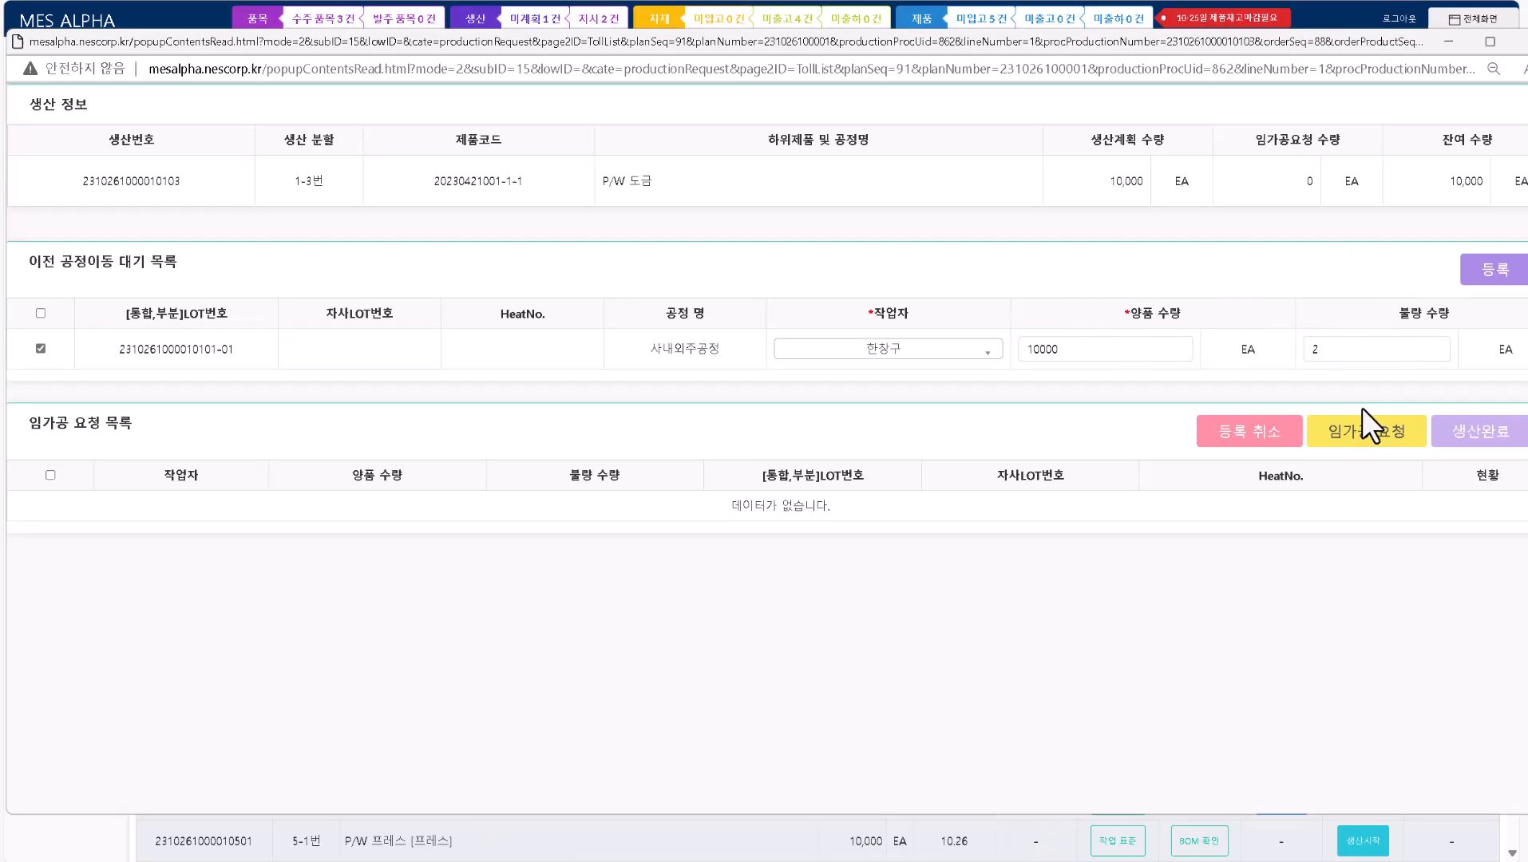
pyautogui.click(1494, 276)
pyautogui.press('Return')
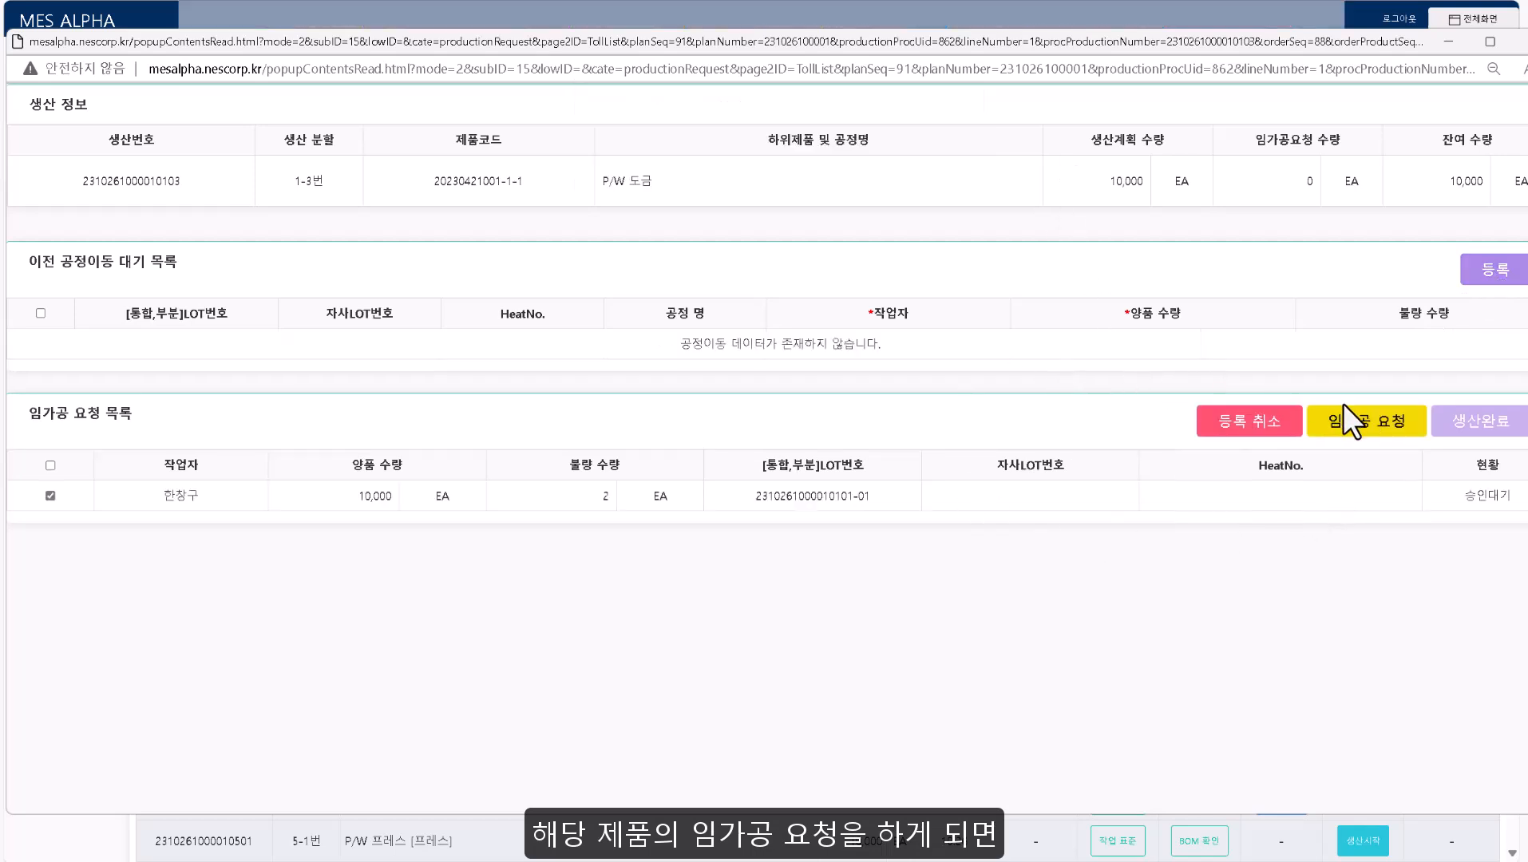
pyautogui.click(1344, 416)
pyautogui.click(881, 160)
pyautogui.click(931, 167)
pyautogui.click(1523, 41)
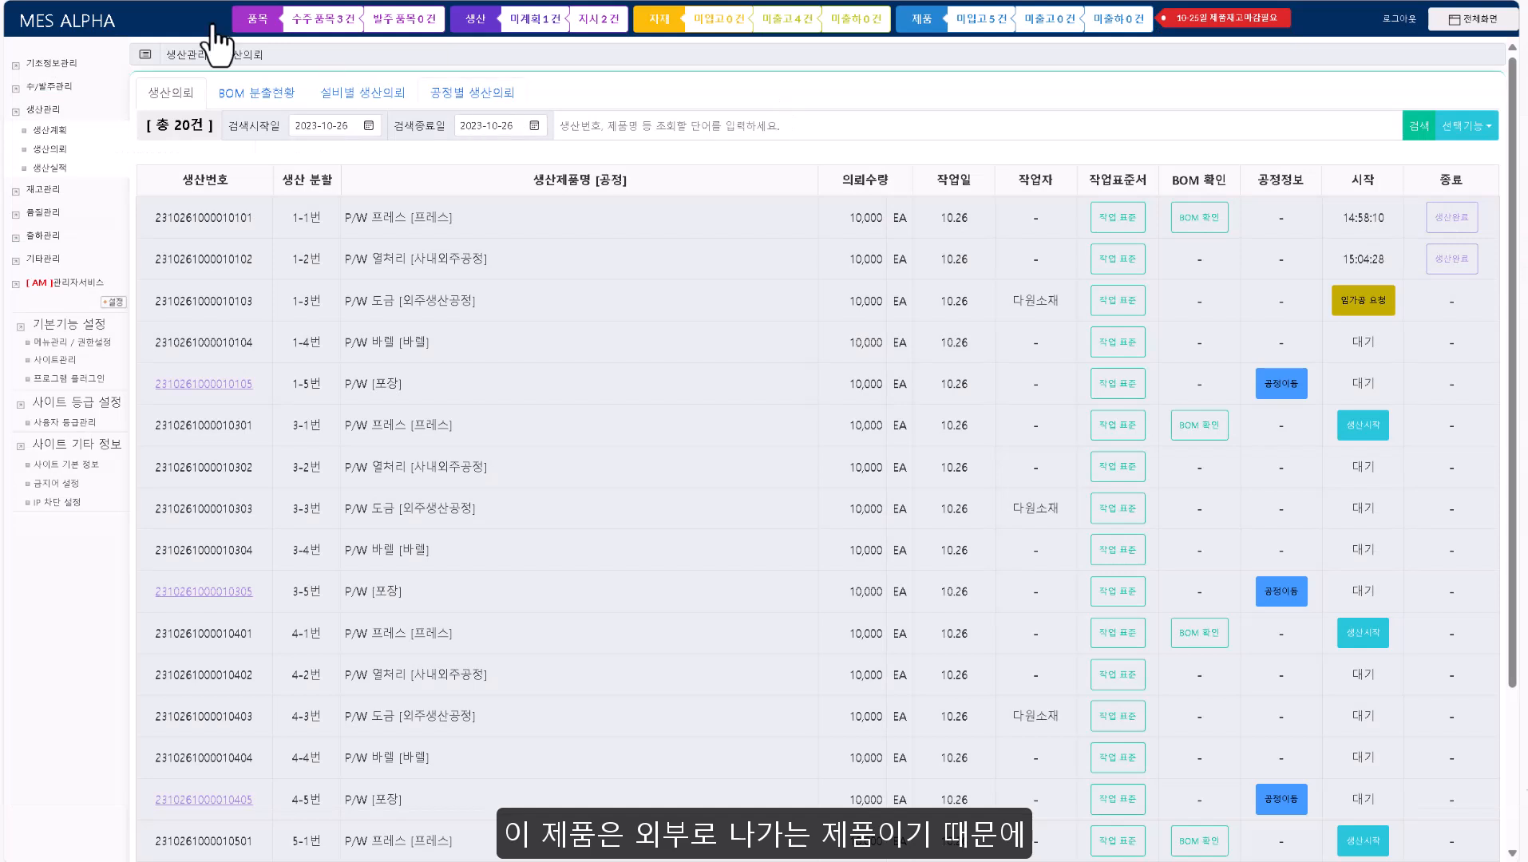
# Step: Approve the pending P/W 도금 임가공 order for 다원소재 in the production-linked purchase list of 발주관리
pyautogui.click(67, 89)
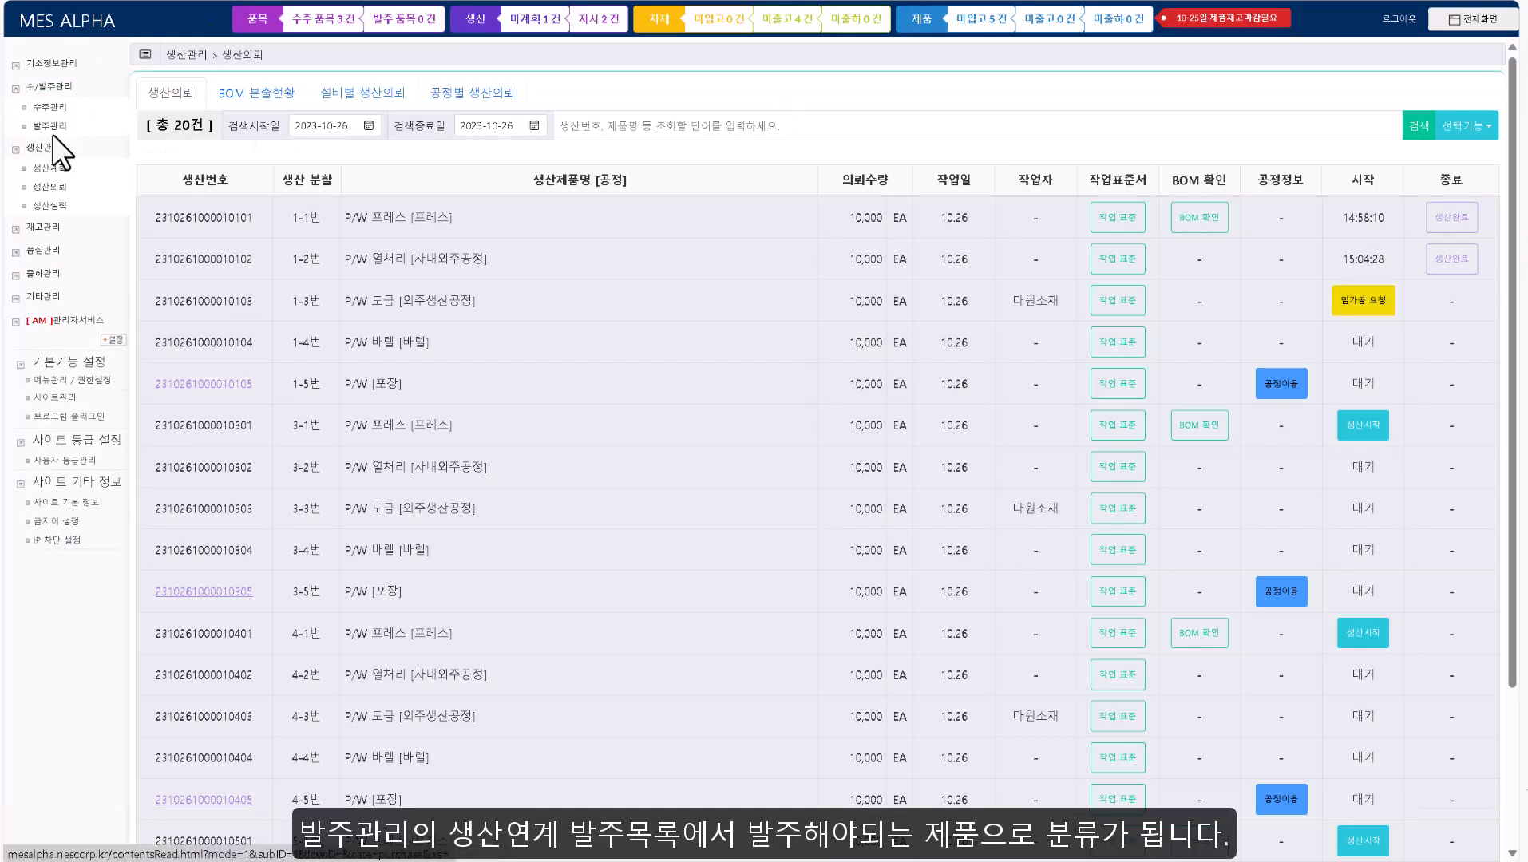
pyautogui.click(51, 126)
pyautogui.click(276, 92)
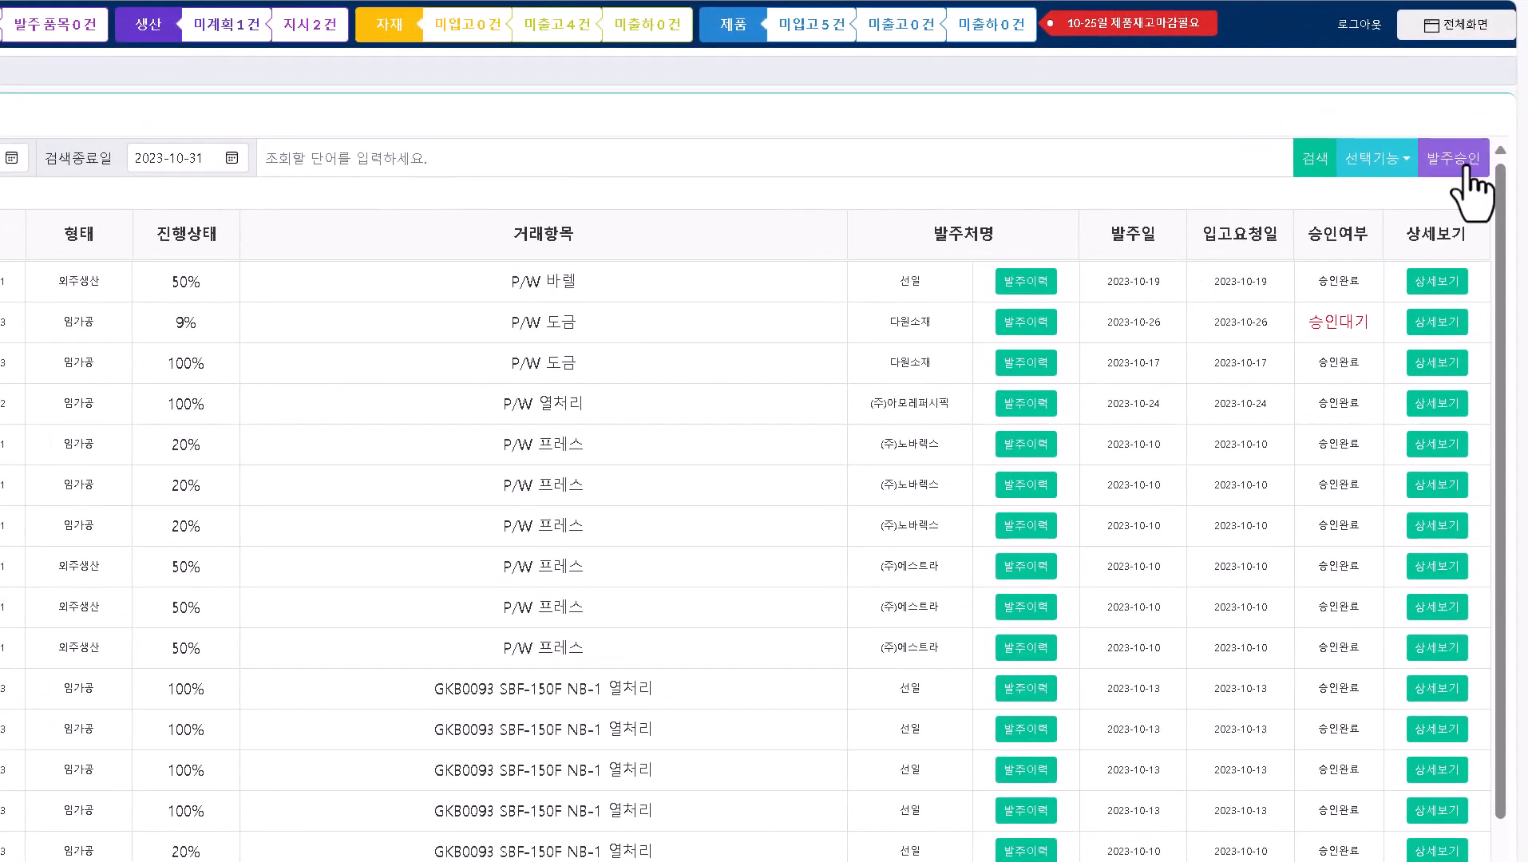
pyautogui.click(1465, 171)
pyautogui.click(668, 111)
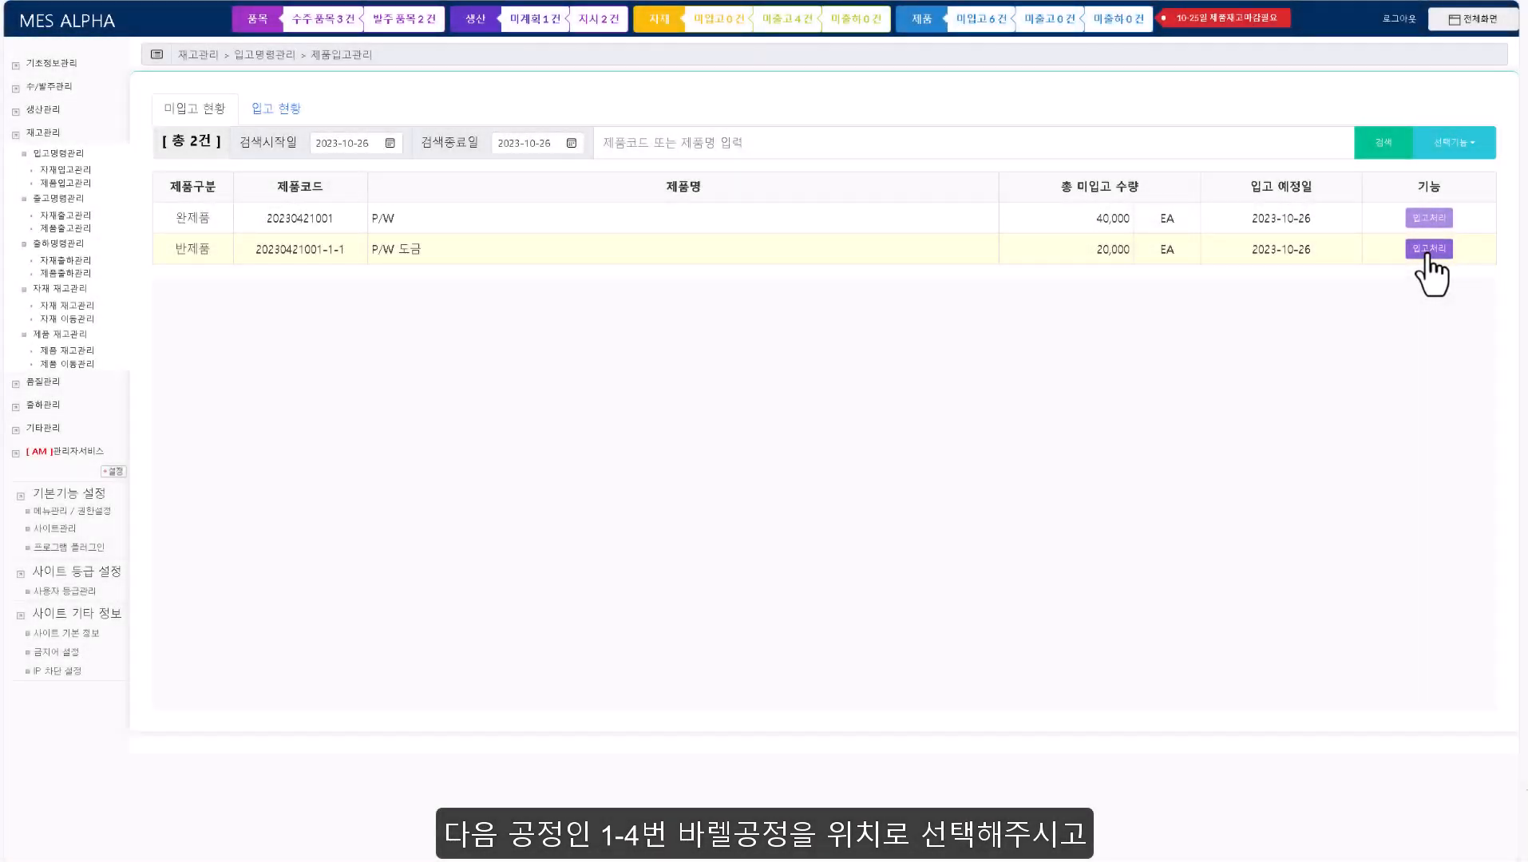
# Step: Receive both 10,000 EA P/W 도금 lots into 1-4번 바렐 and 3-4번 바렐 with a worker assigned, and register the receipt
pyautogui.click(1429, 248)
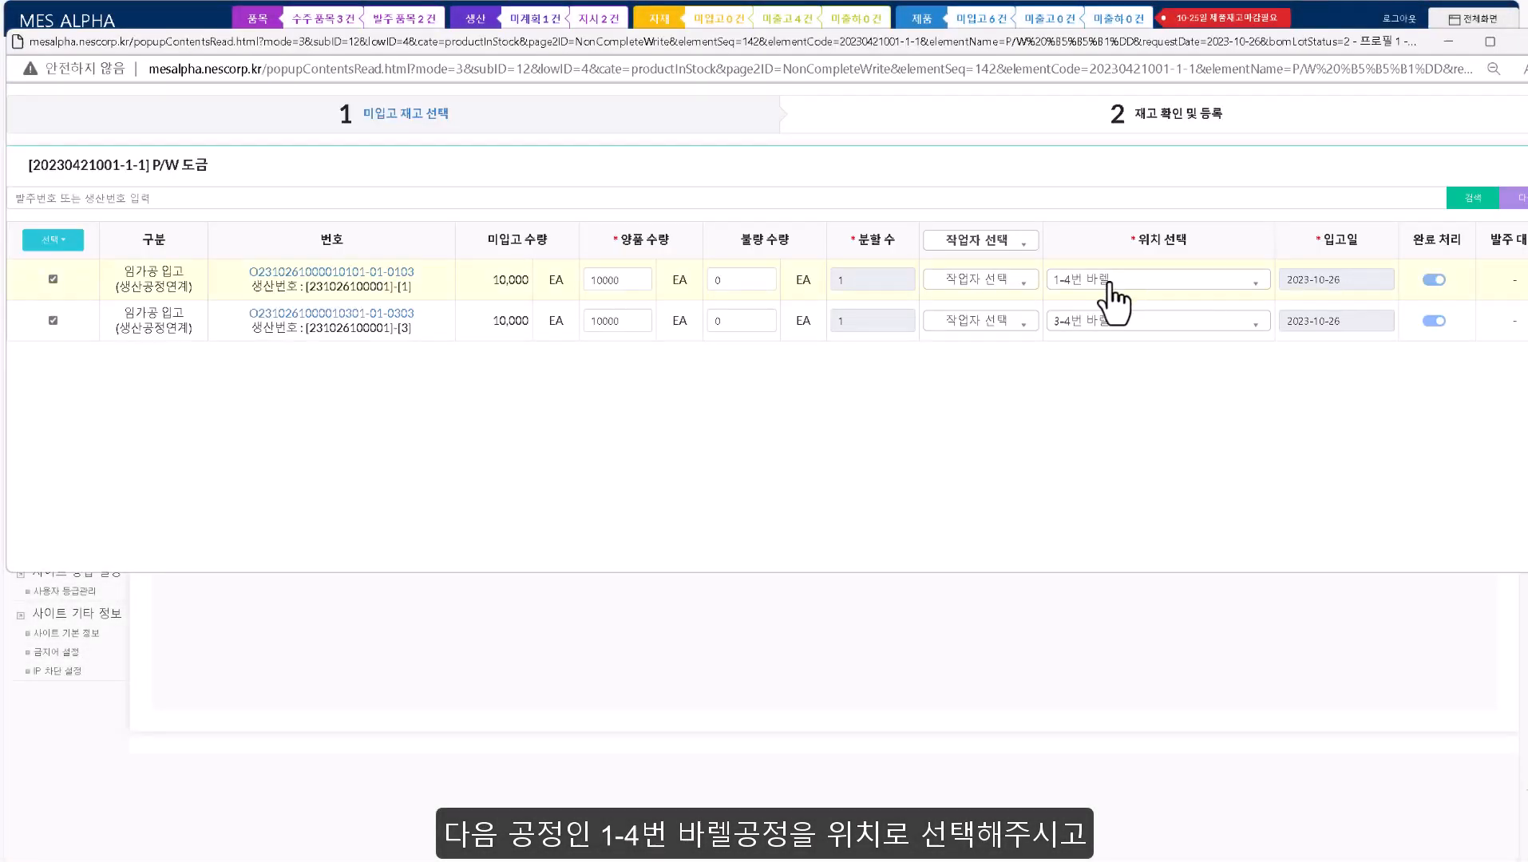
pyautogui.click(982, 287)
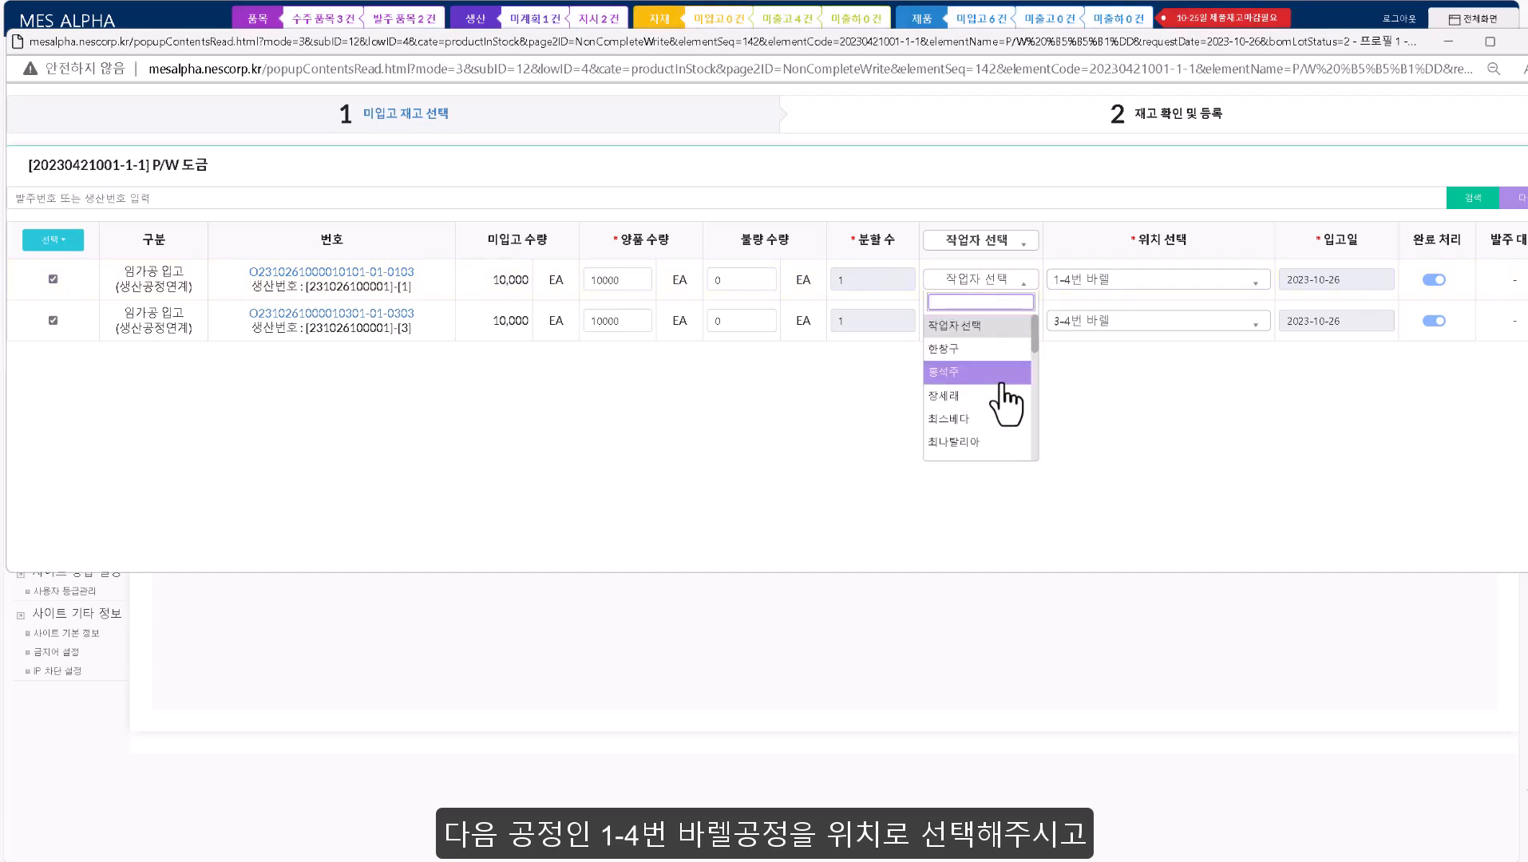
pyautogui.click(978, 377)
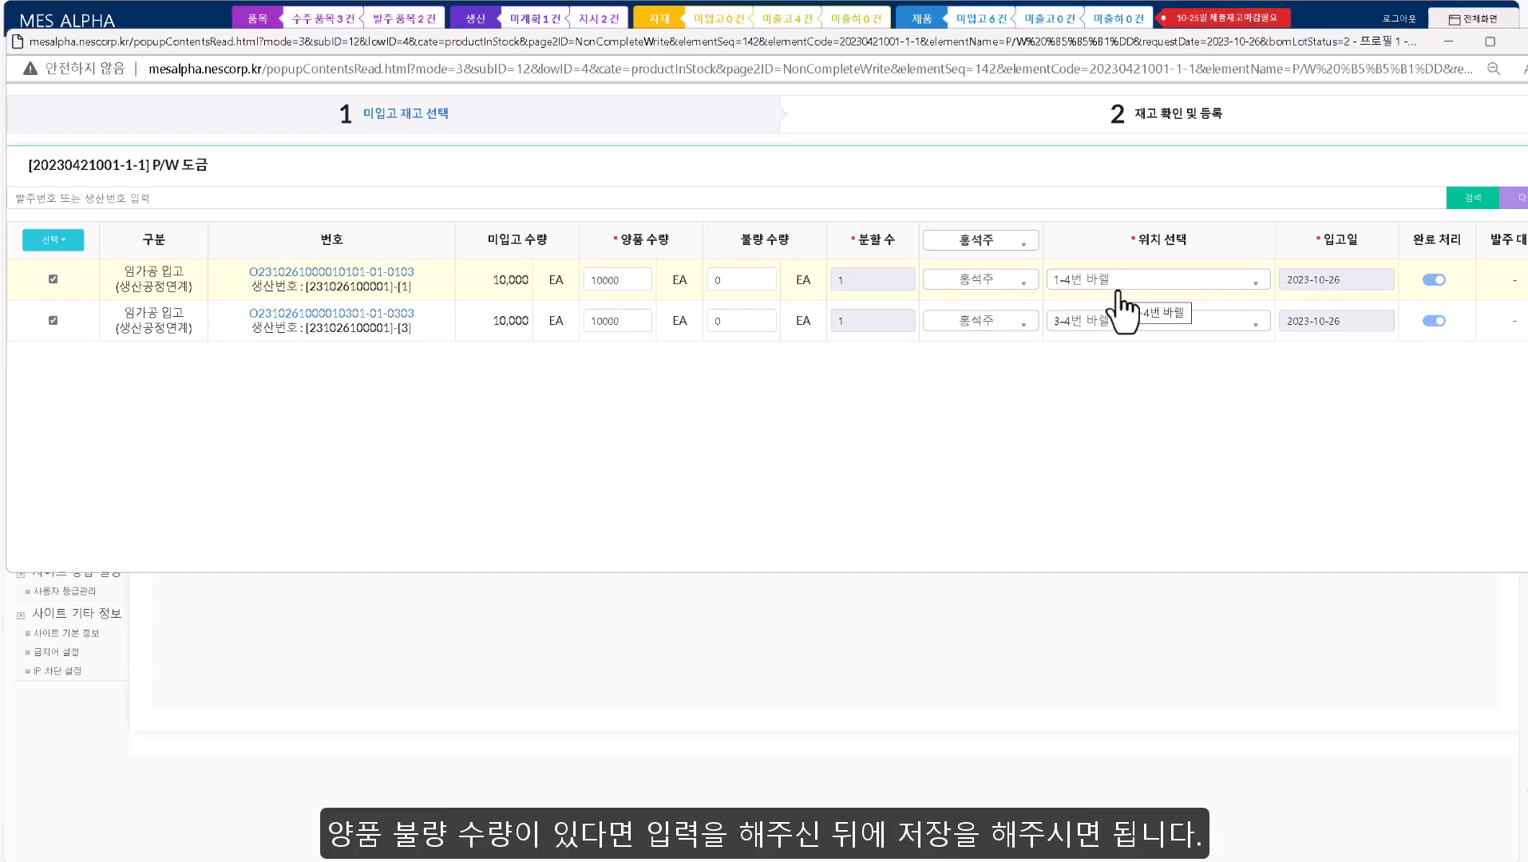
pyautogui.click(1514, 198)
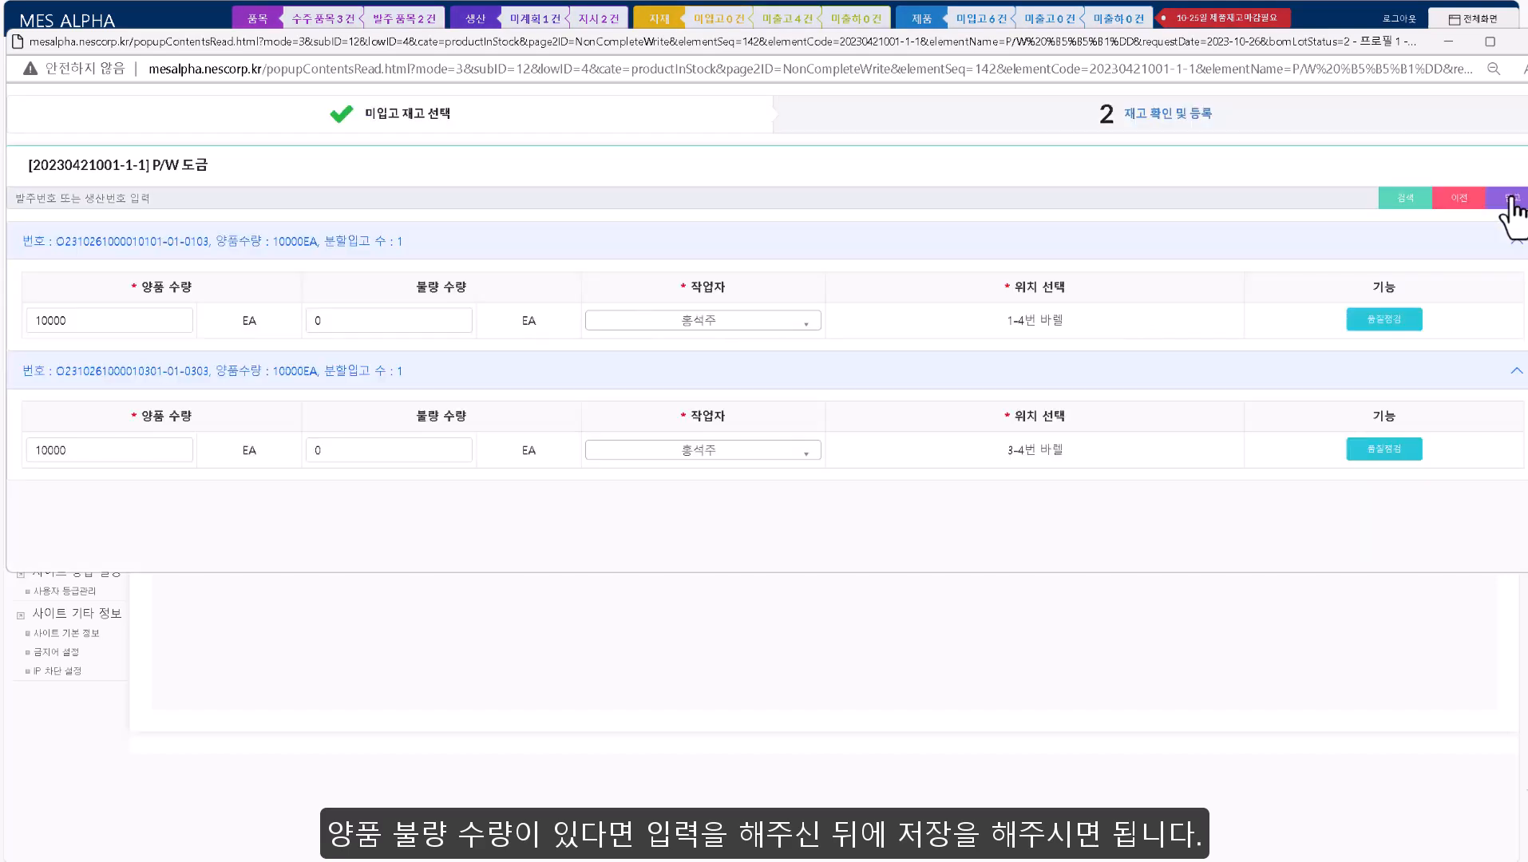
pyautogui.click(1512, 200)
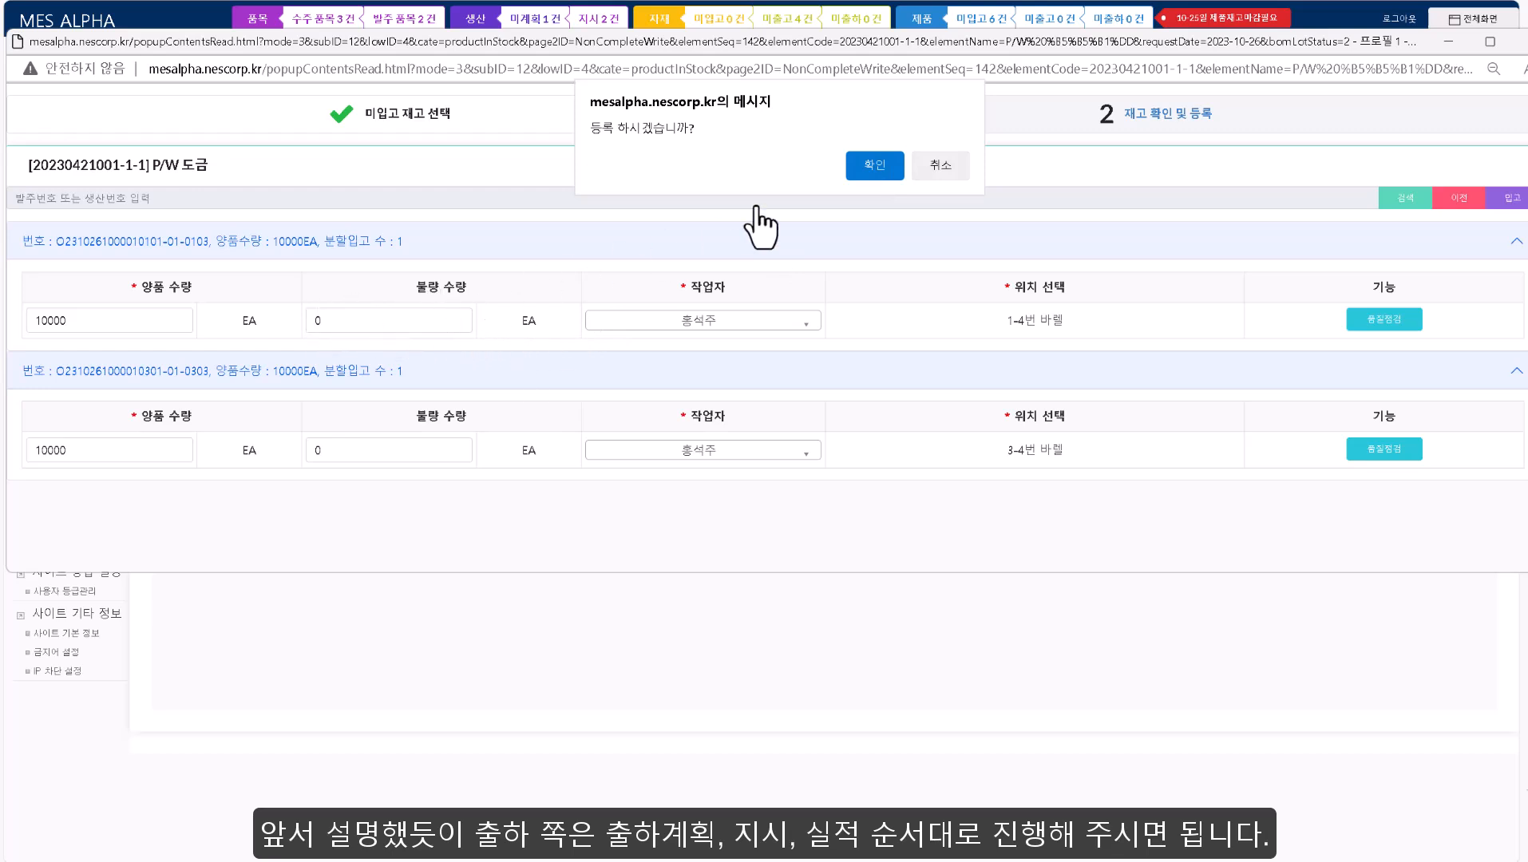
pyautogui.click(875, 165)
pyautogui.click(968, 157)
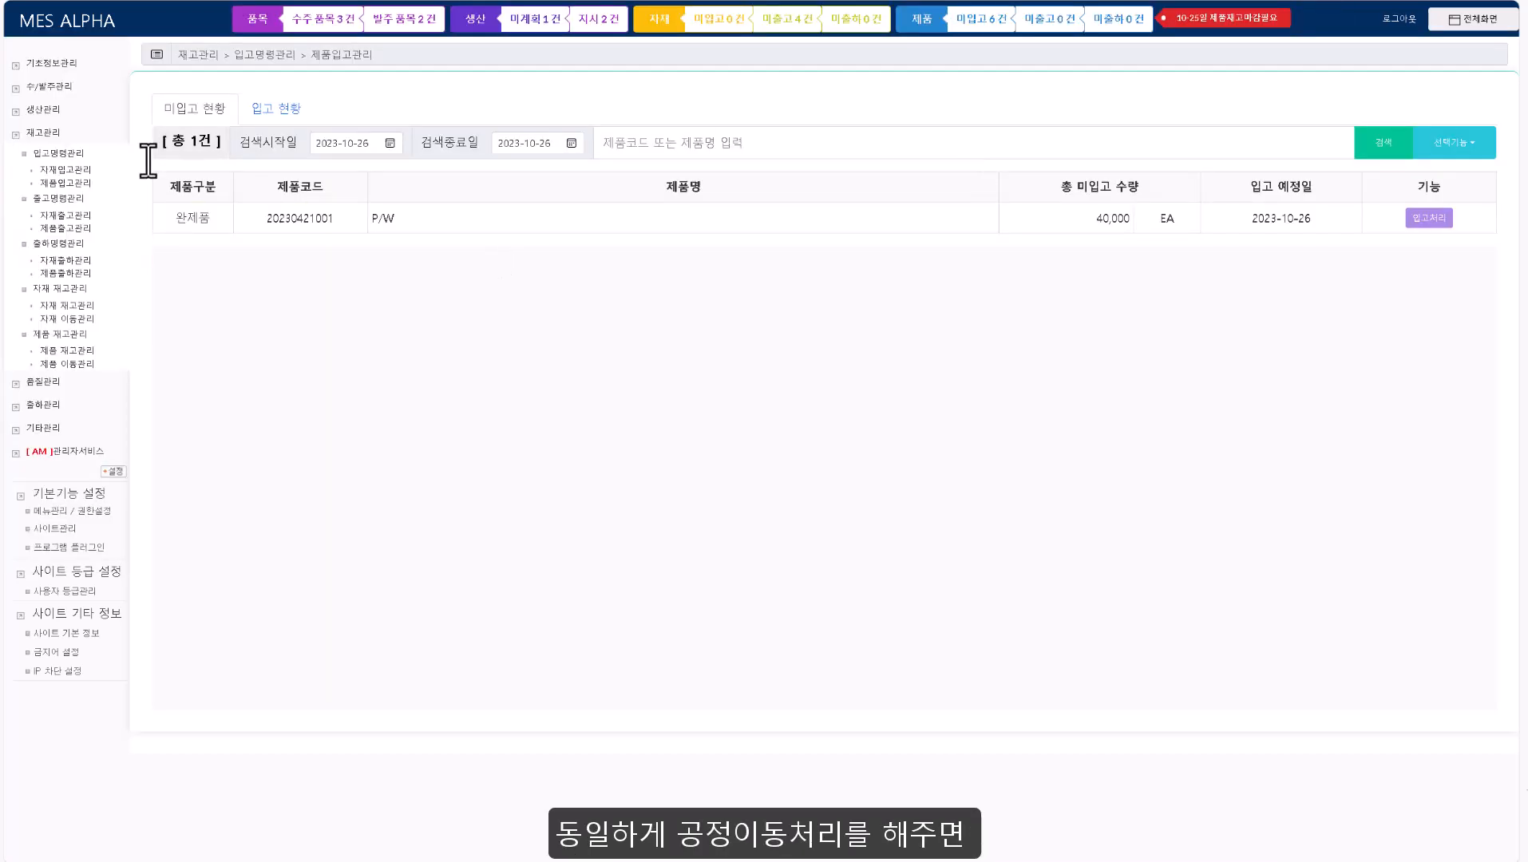
# Step: Open the 1-4번 P/W 바렐 production record in 생산의뢰 and choose 재고입고 as the 포장 lot's process move
pyautogui.click(44, 109)
pyautogui.click(49, 148)
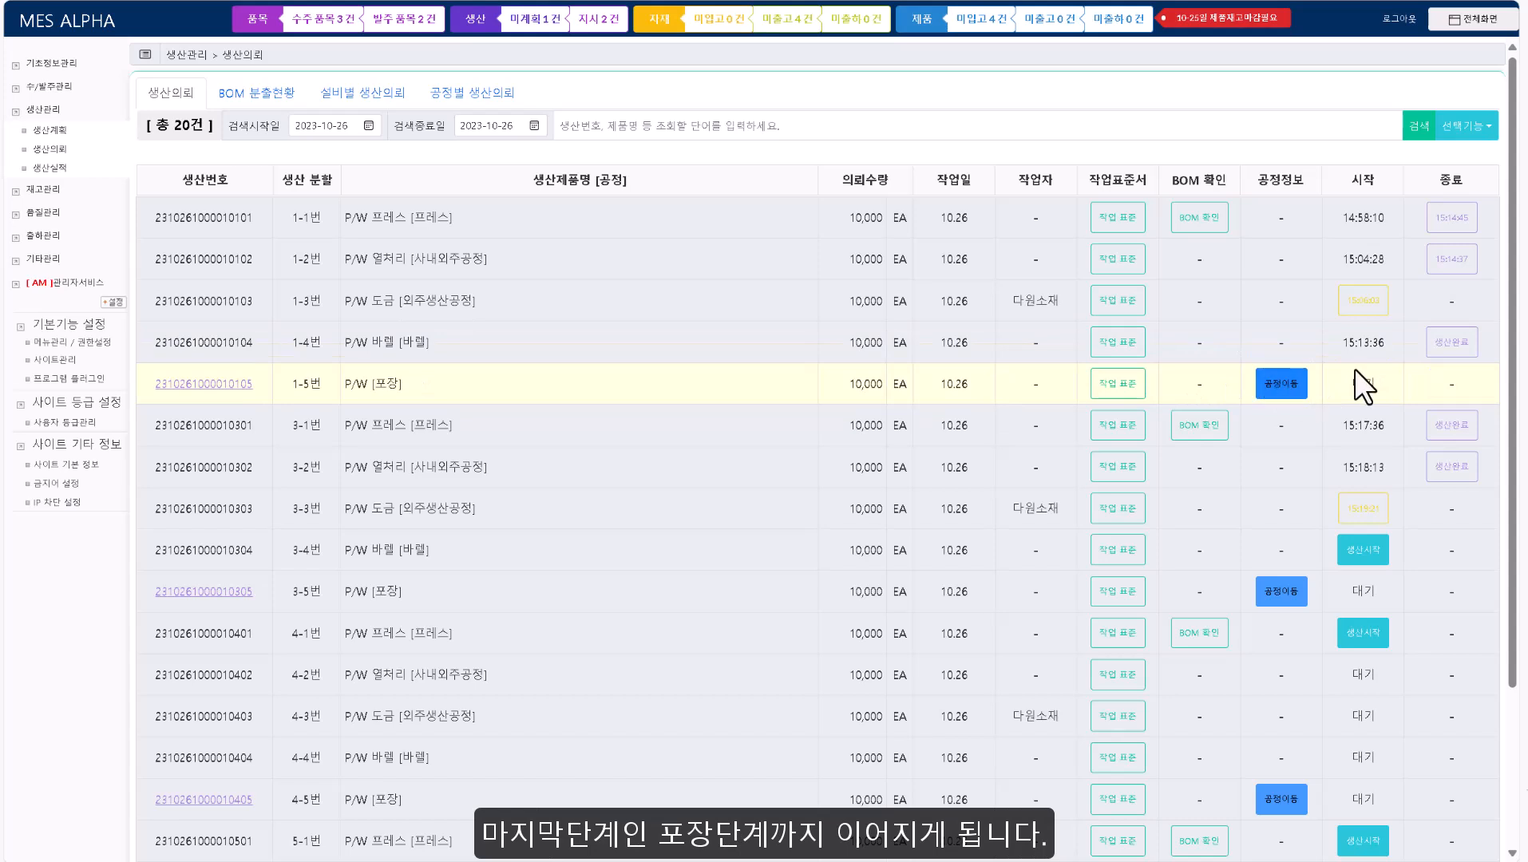
pyautogui.click(1451, 351)
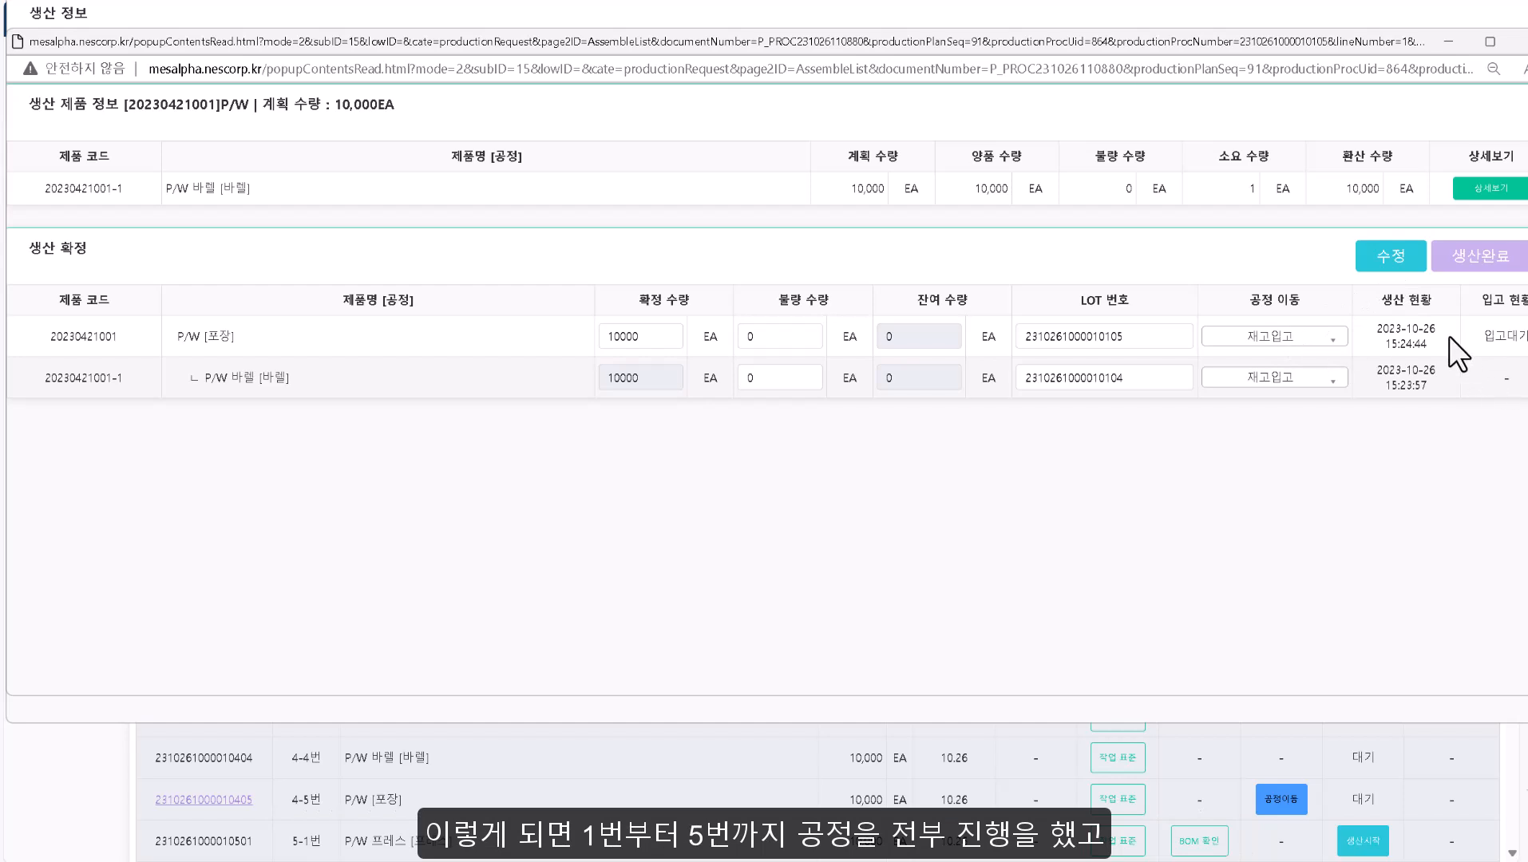
pyautogui.click(1245, 337)
pyautogui.click(1214, 399)
pyautogui.click(1274, 391)
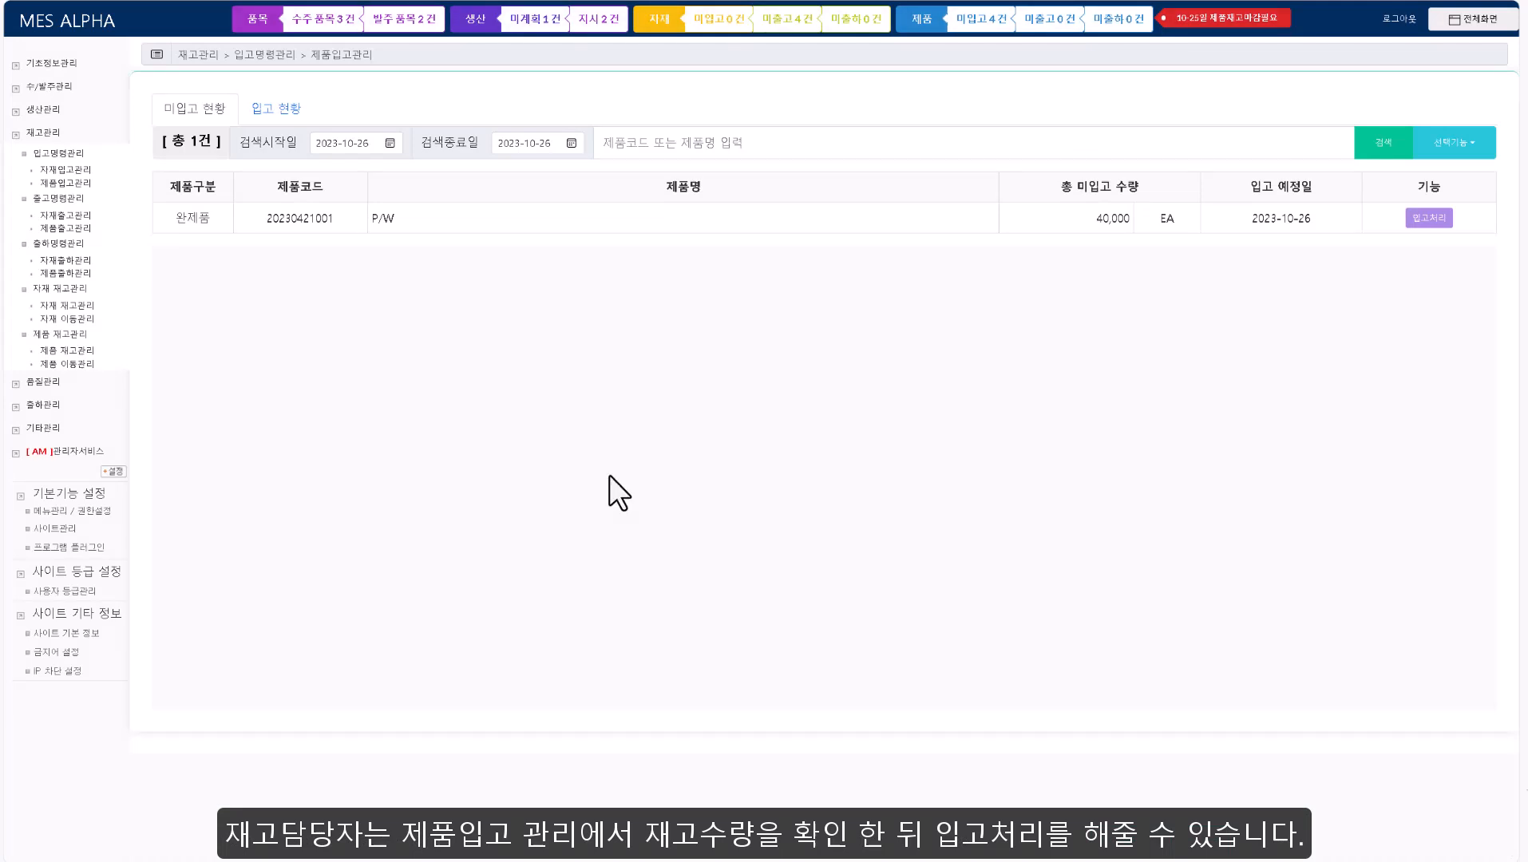
# Step: Start receiving the finished P/W product, assigning a worker and the [100]제품창고 location to the produced 10,000 EA lot
pyautogui.click(1429, 218)
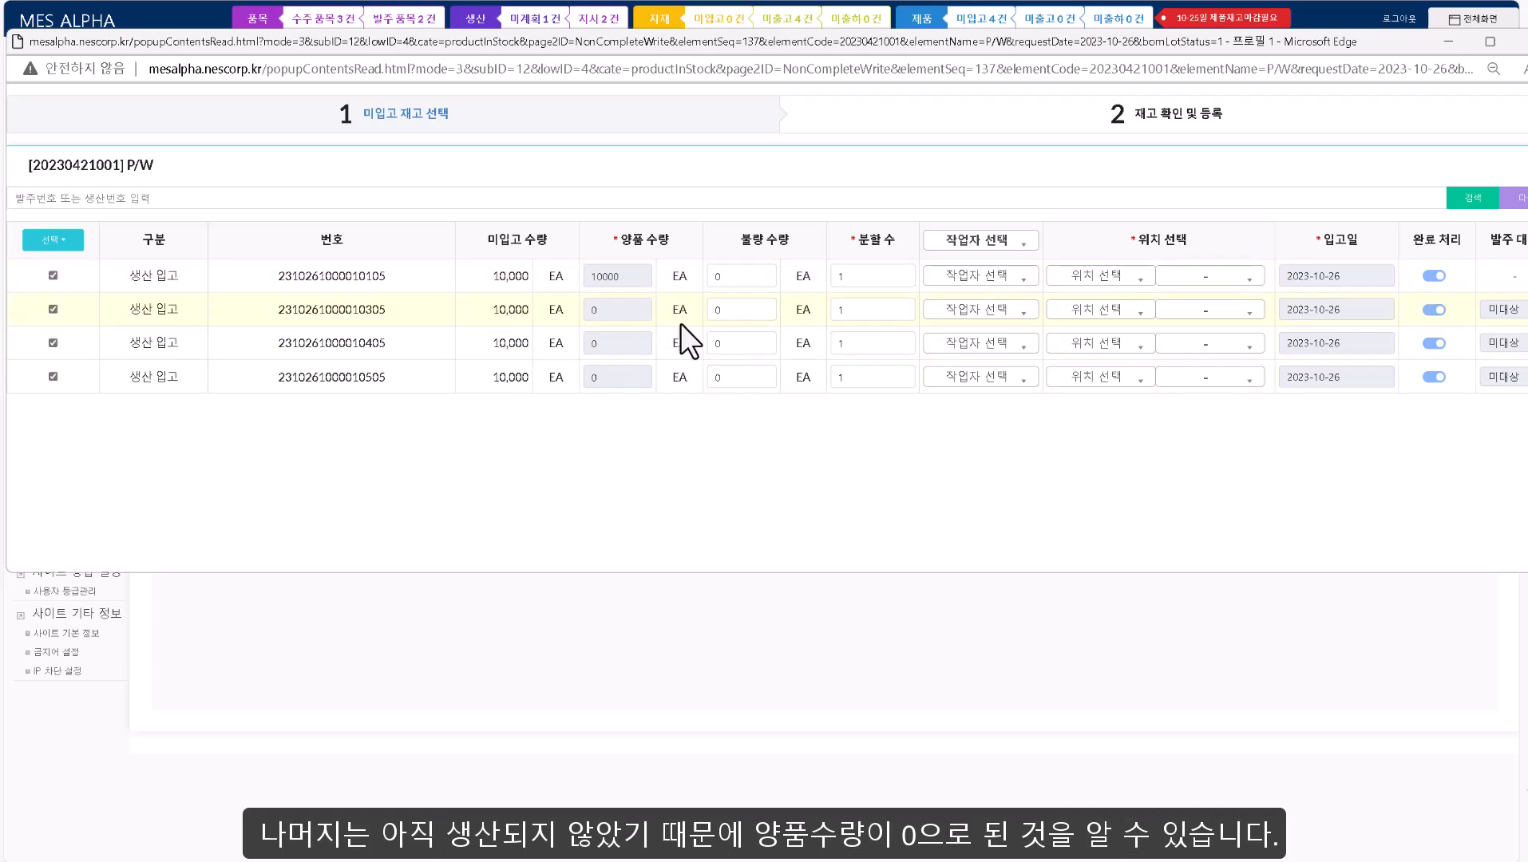
pyautogui.click(1005, 278)
pyautogui.click(984, 370)
pyautogui.click(1111, 279)
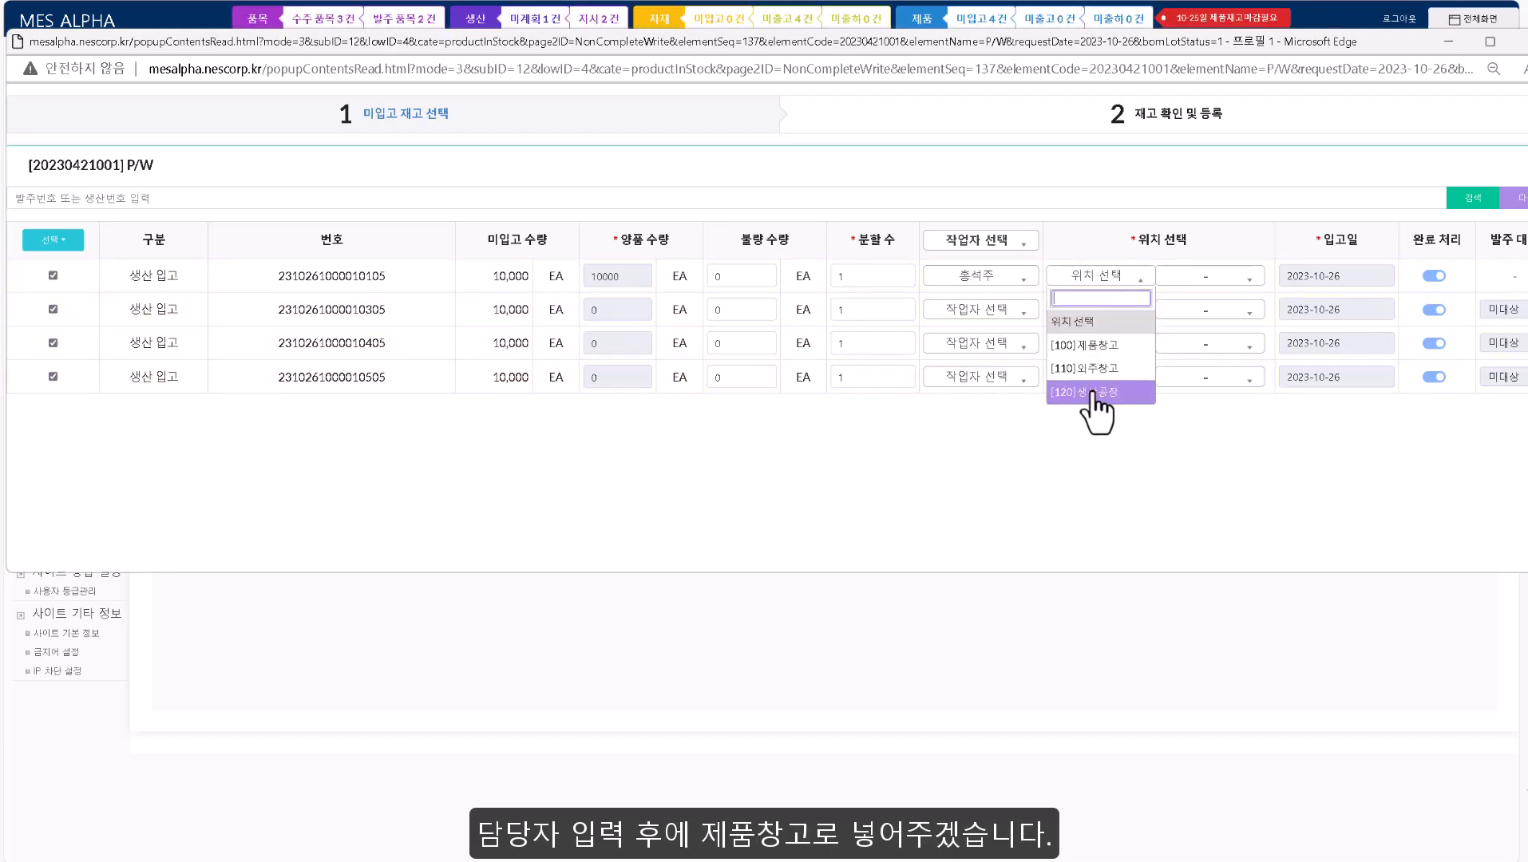
pyautogui.click(1113, 345)
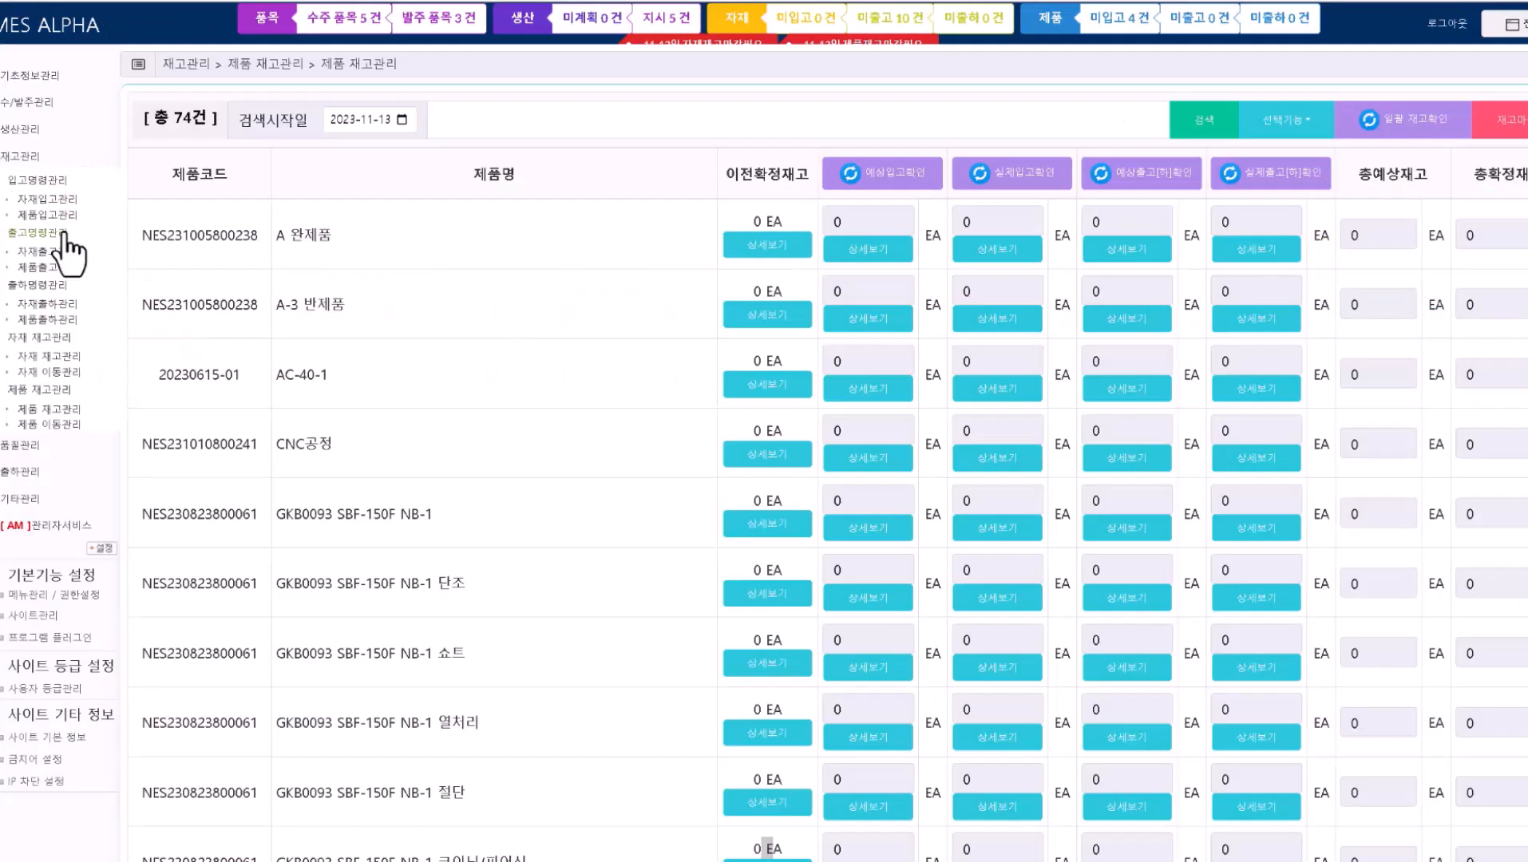
pyautogui.click(12, 131)
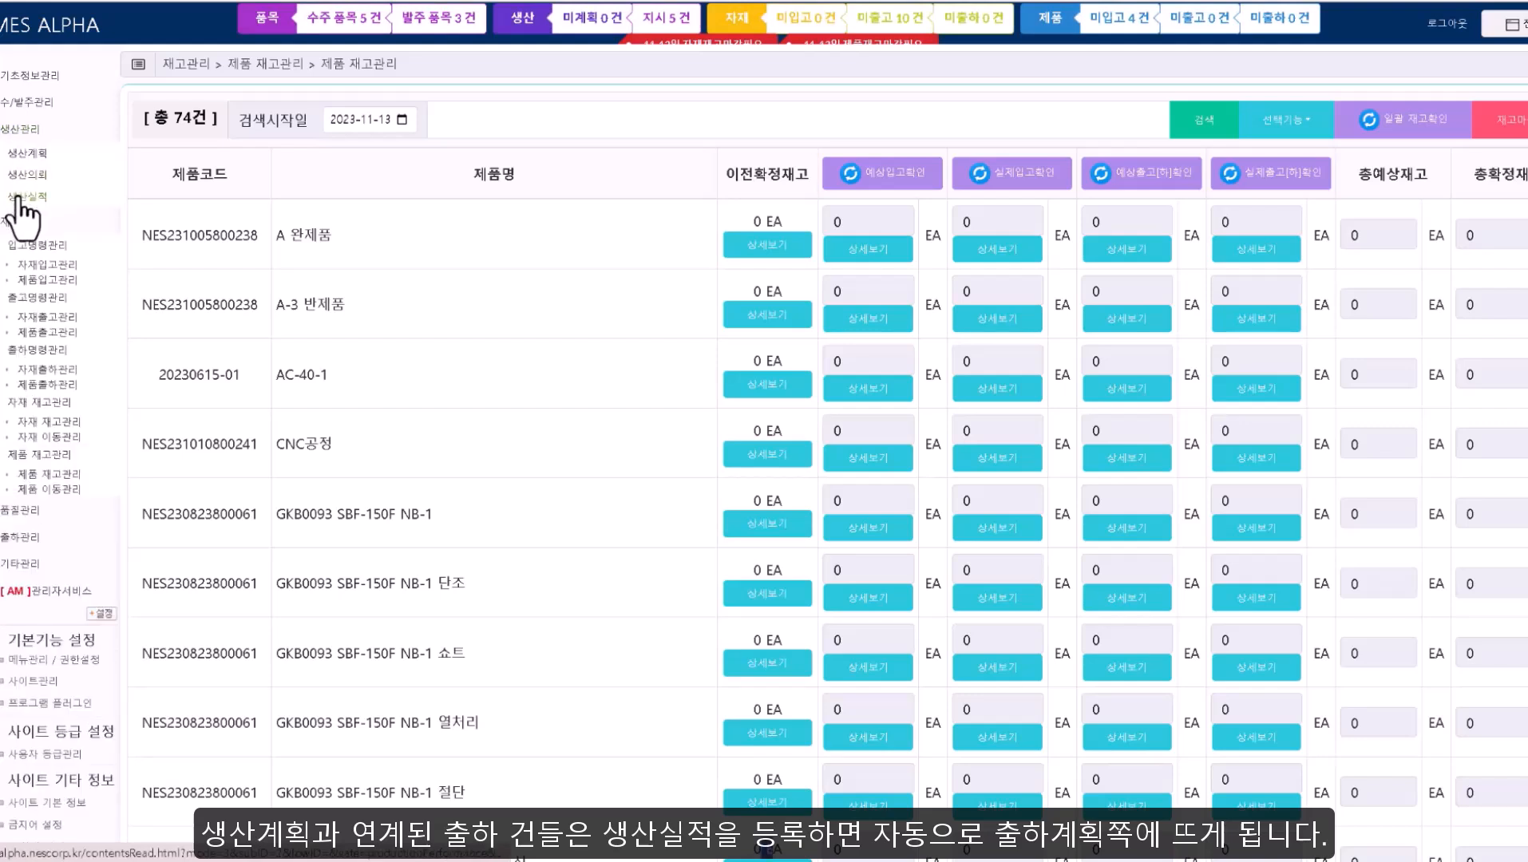
pyautogui.click(24, 538)
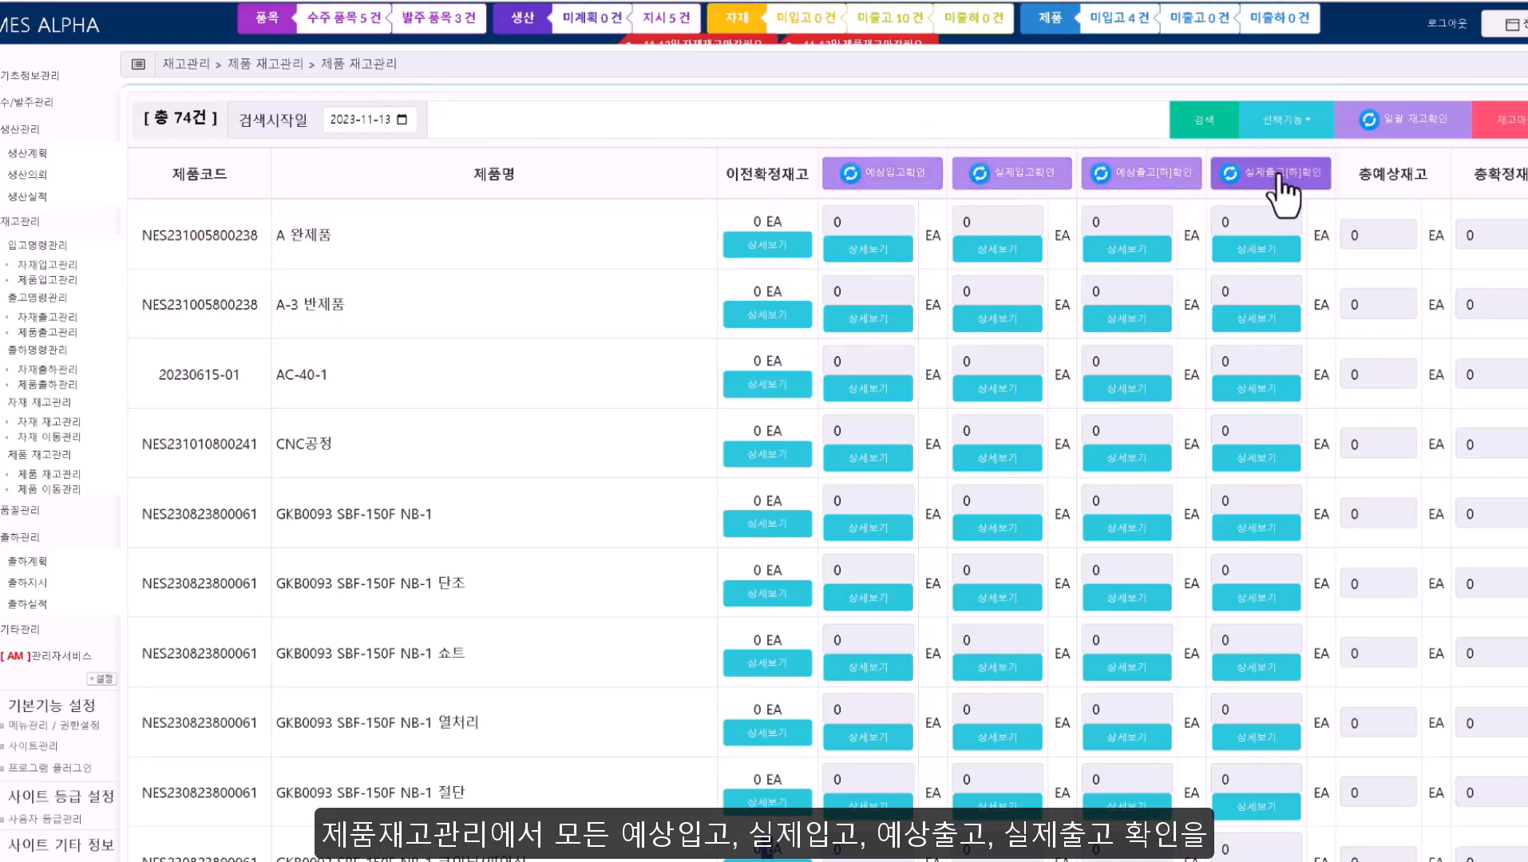
# Step: Run the 일괄 재고확인 batch stock check for all products in 제품 재고관리 dated 2023-11-13
pyautogui.click(1422, 152)
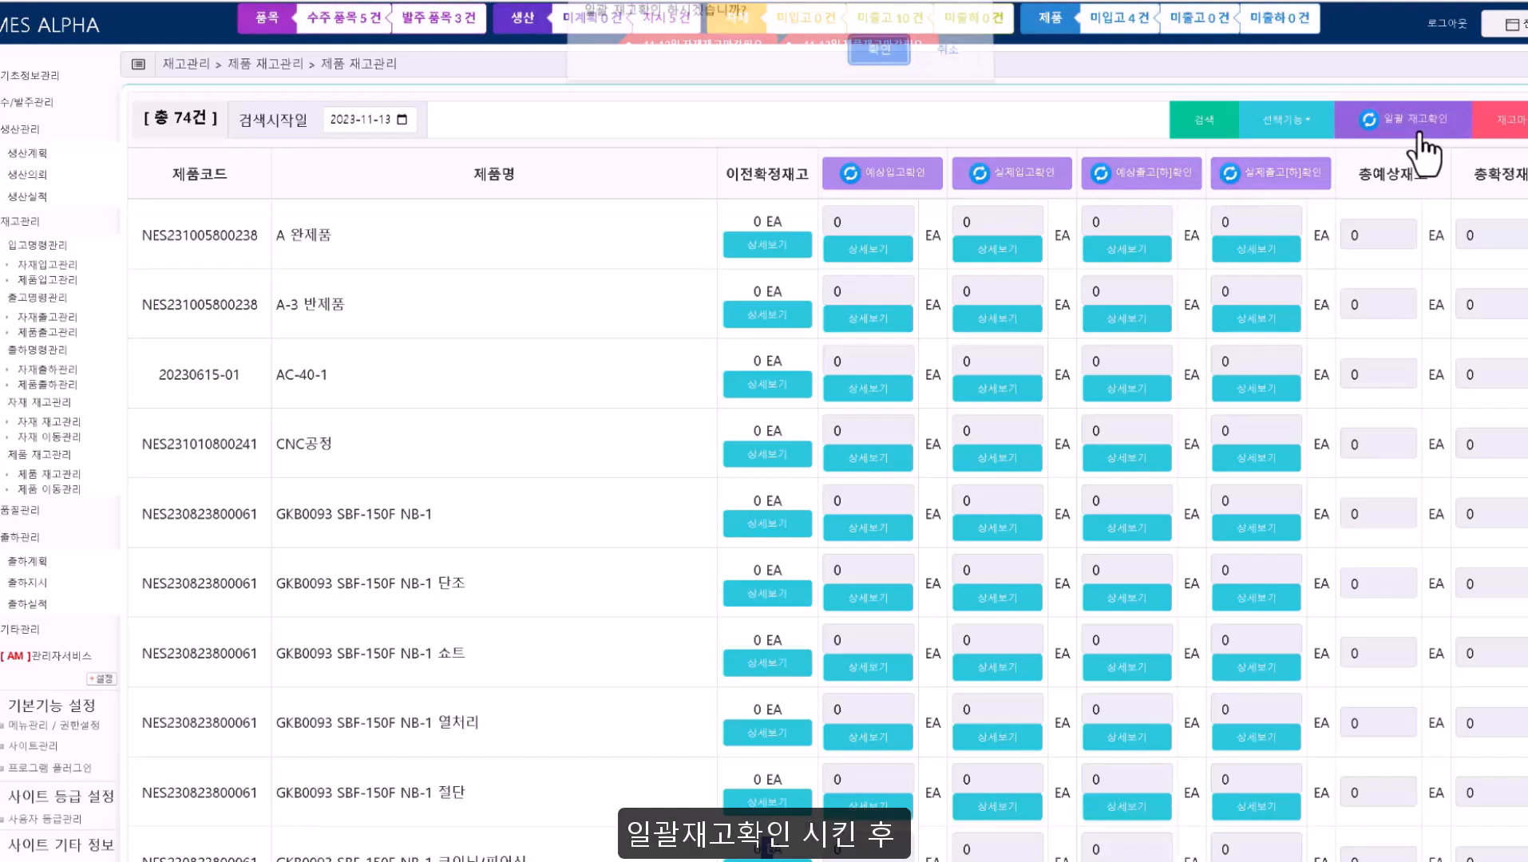
pyautogui.click(892, 67)
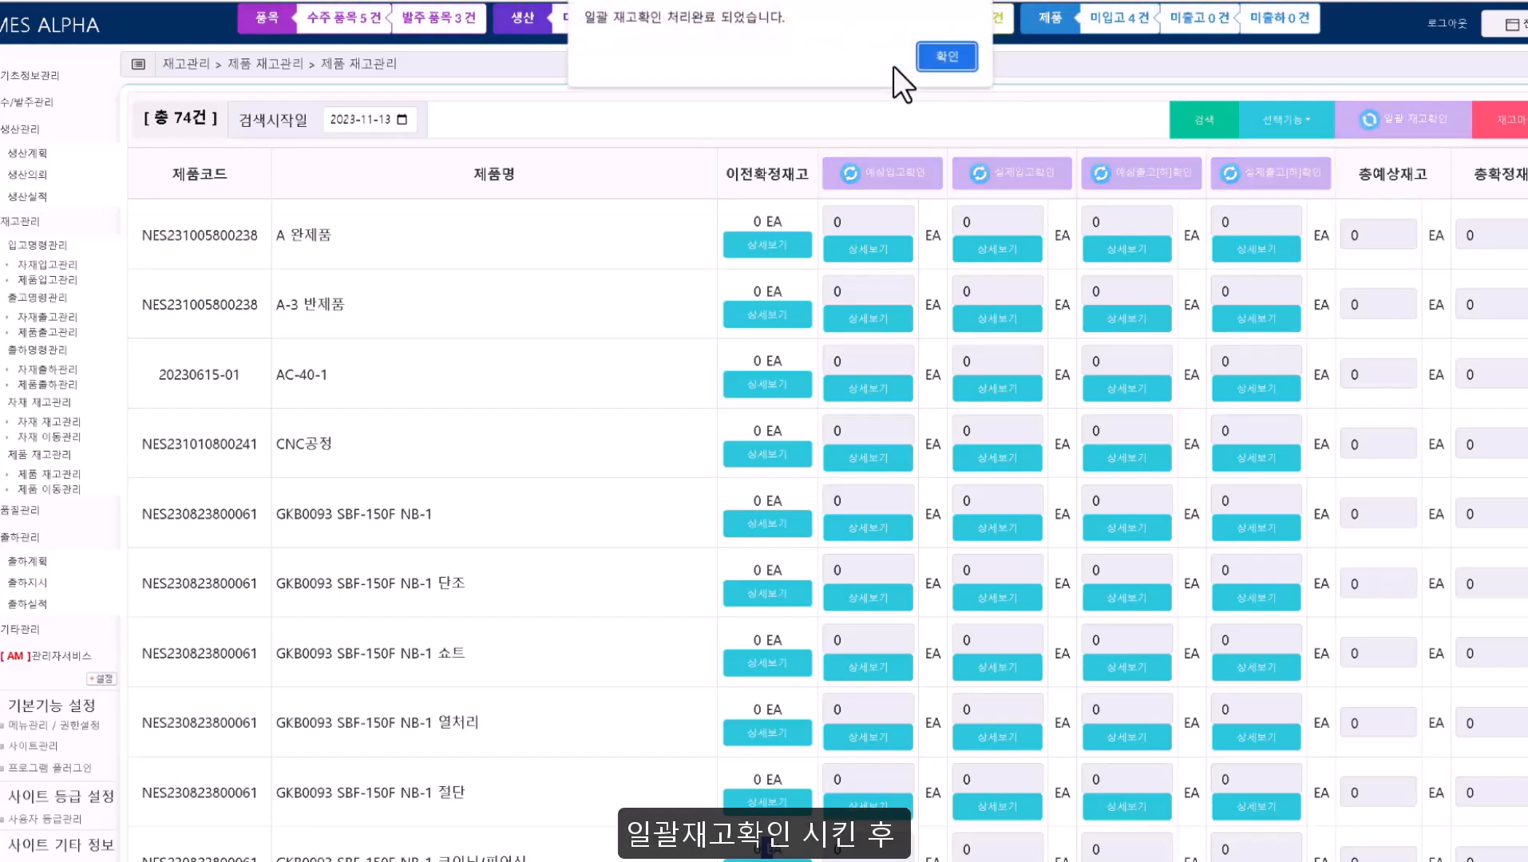
pyautogui.click(923, 59)
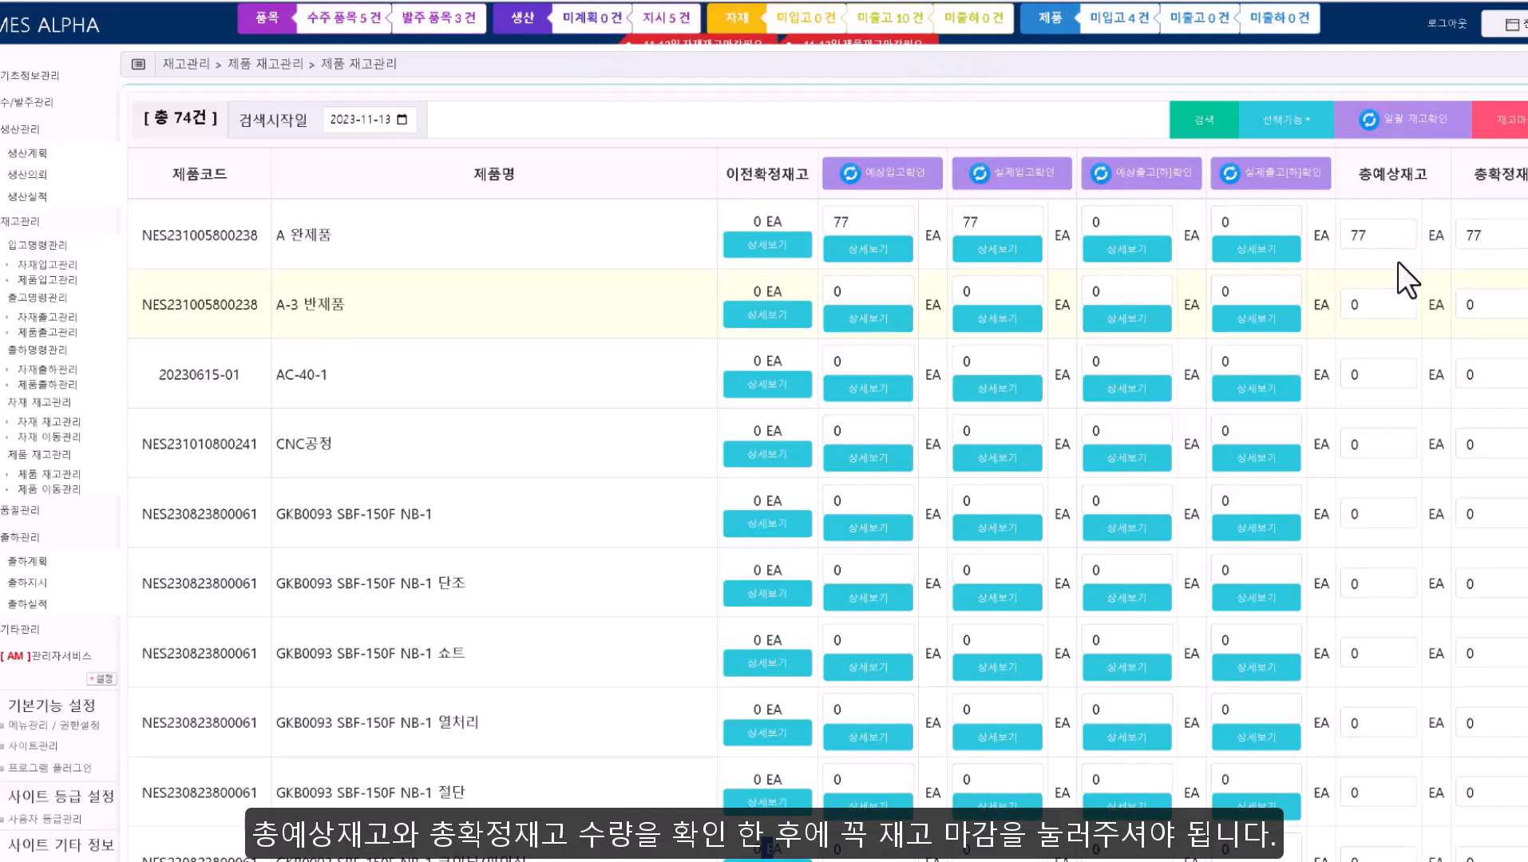